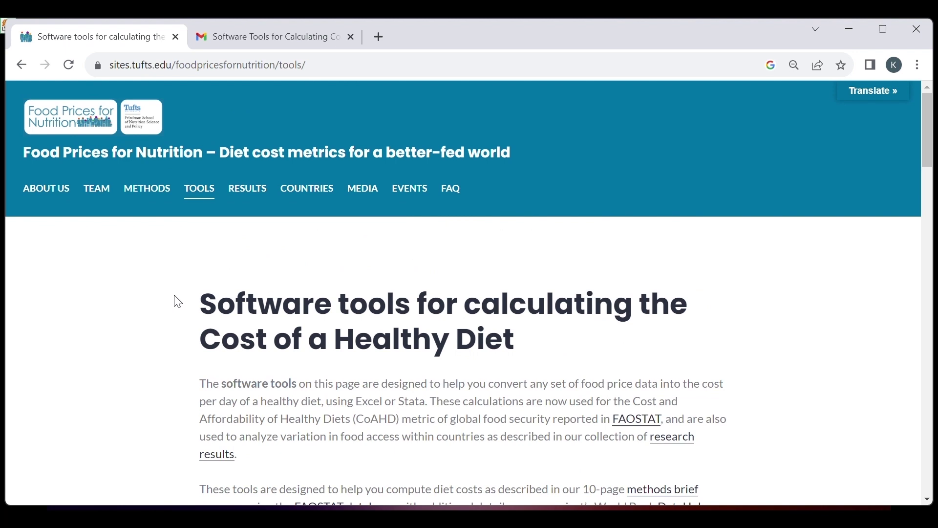
Scroll to the download form, highlighting the intro sentence about the software tools.
scroll(178, 302, "down", 2)
left_click_drag(202, 306, 433, 325)
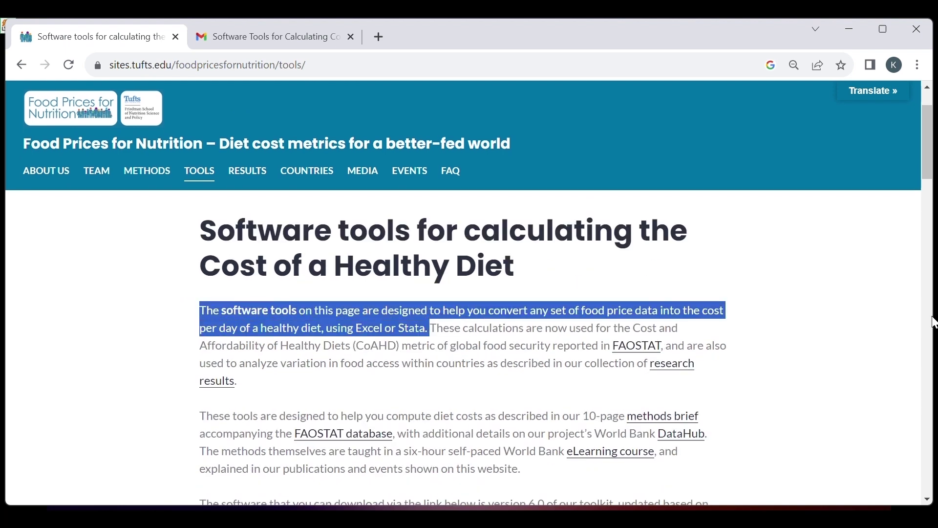
left_click_drag(929, 172, 932, 231)
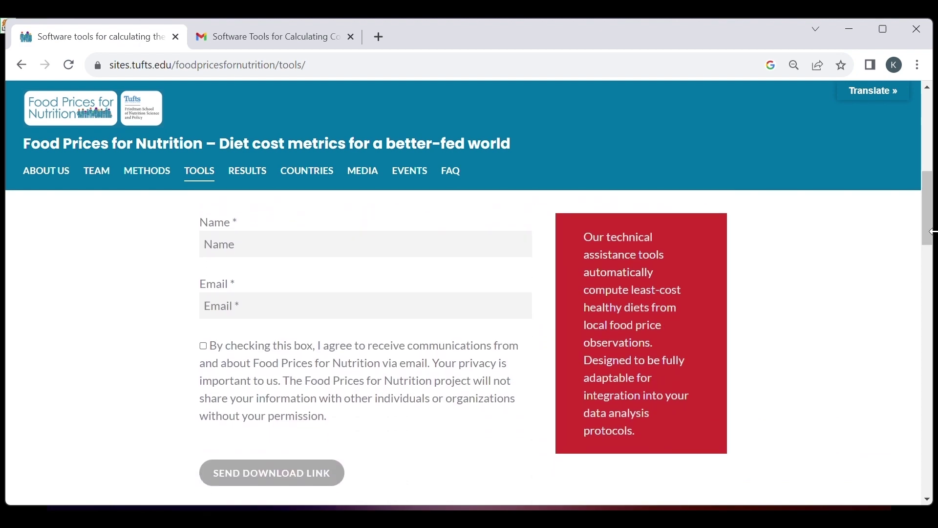
Enter the requester's name and email, tick the consent box, and go to Gmail.
left_click(496, 238)
type("Kristina")
key("Tab")
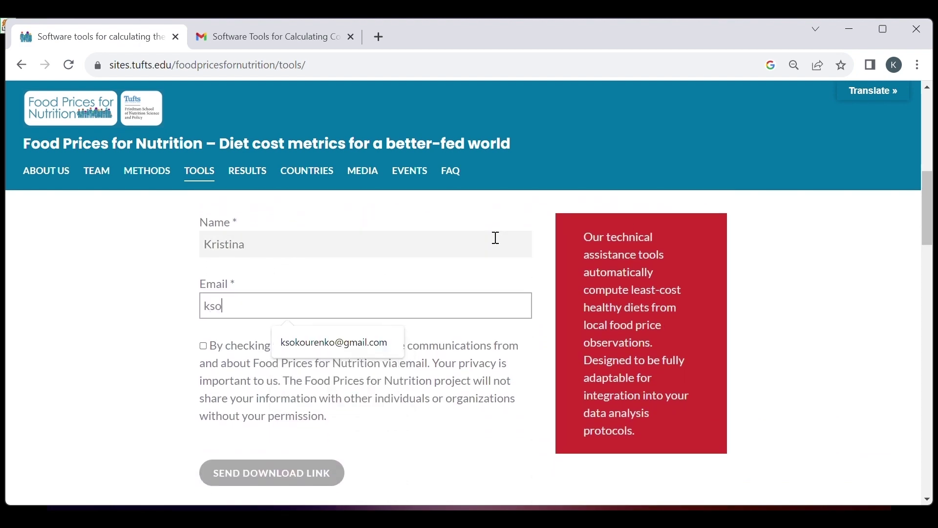
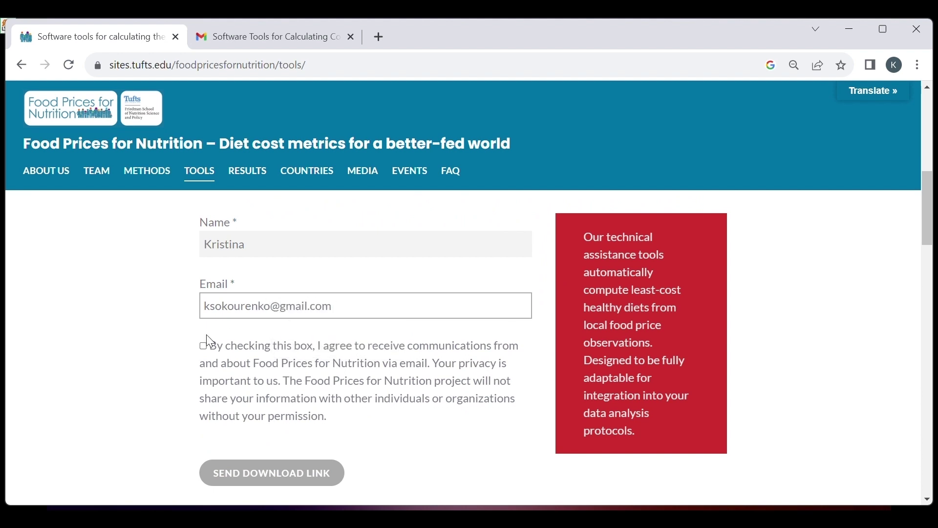
left_click(204, 349)
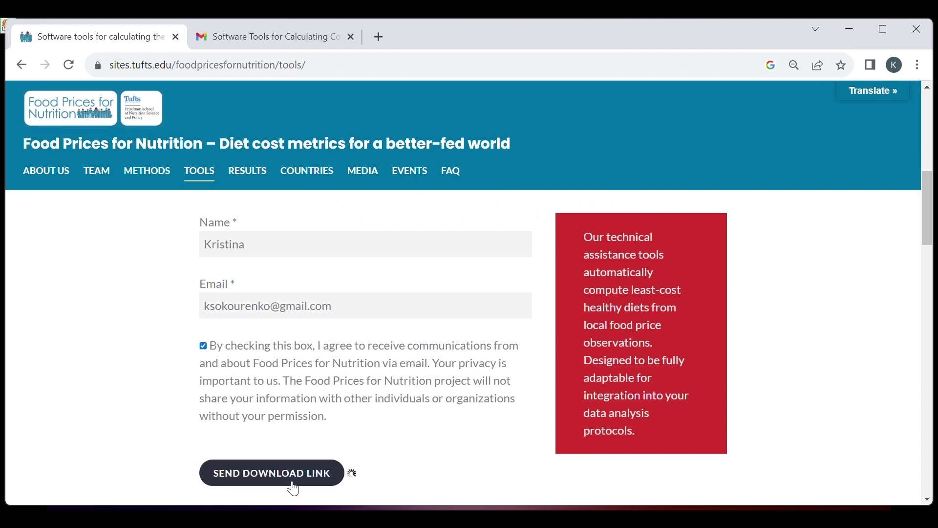
left_click(260, 36)
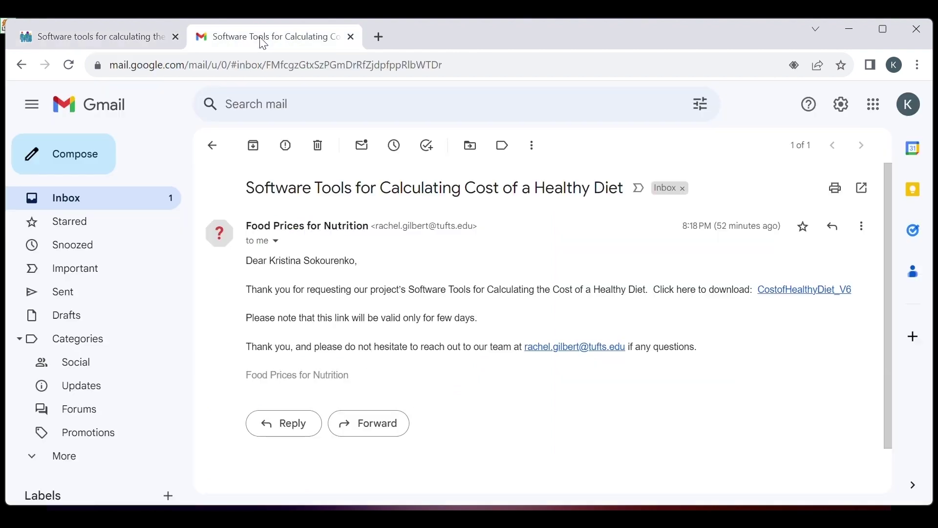
Download the CostofHealthyDiet_V6 package and open its extracted folder.
left_click(833, 290)
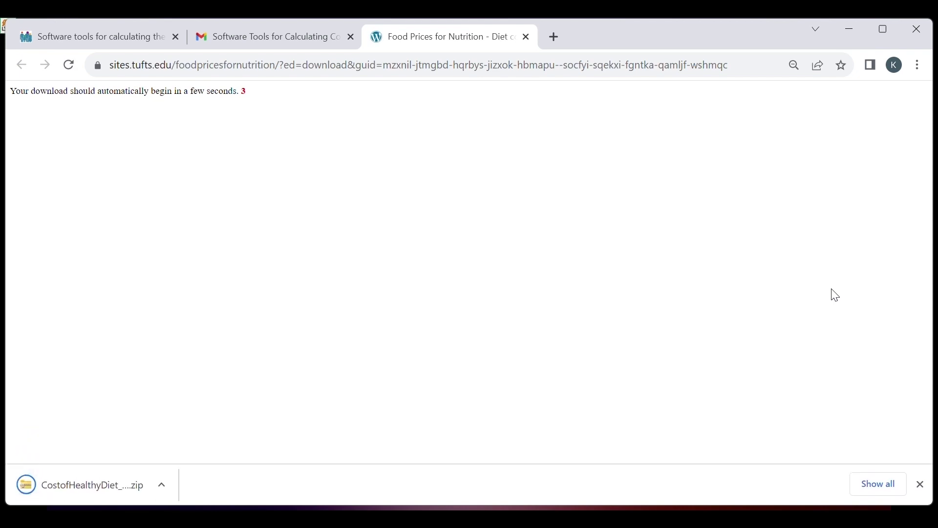
left_click(853, 30)
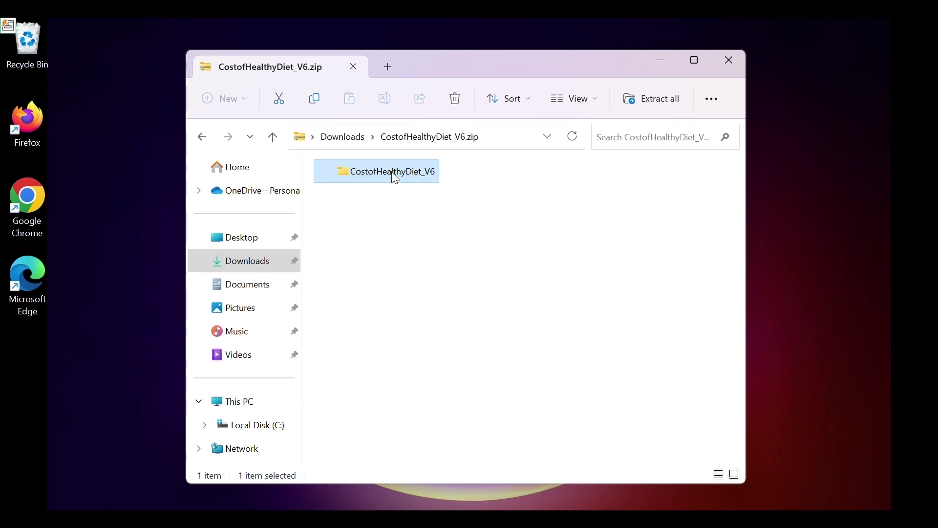
double_click(392, 171)
Look over the Excel, Stata and database items, then open CostofHealthyDiet_Instructions.pdf.
left_click(390, 193)
left_click(396, 212)
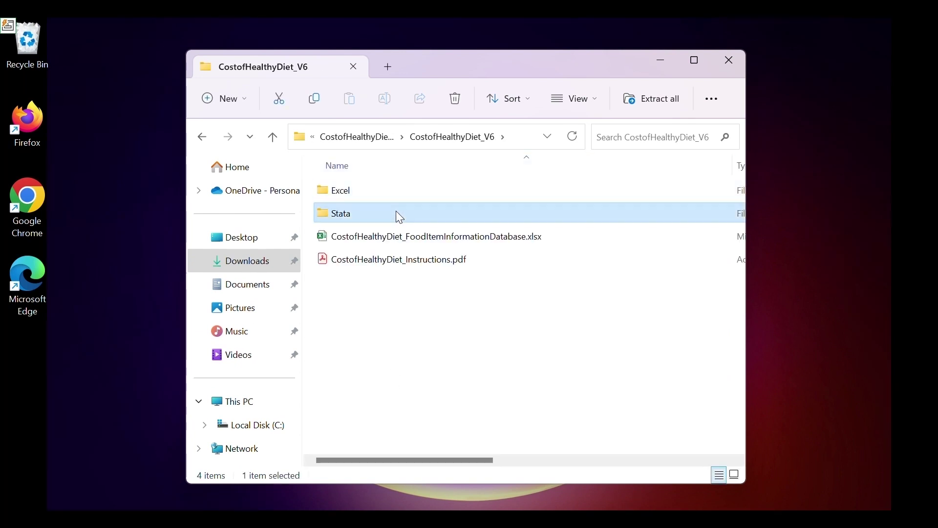
left_click(427, 237)
left_click(429, 266, "shift")
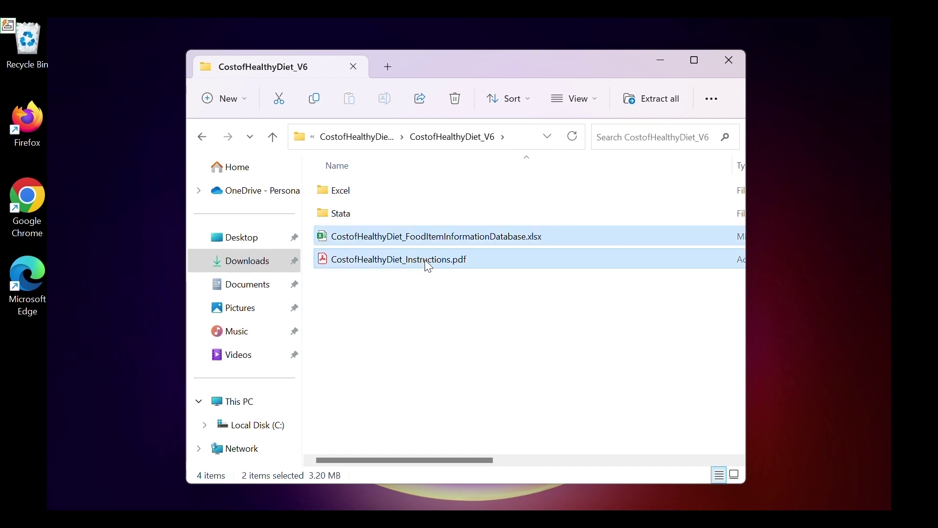
left_click(418, 265)
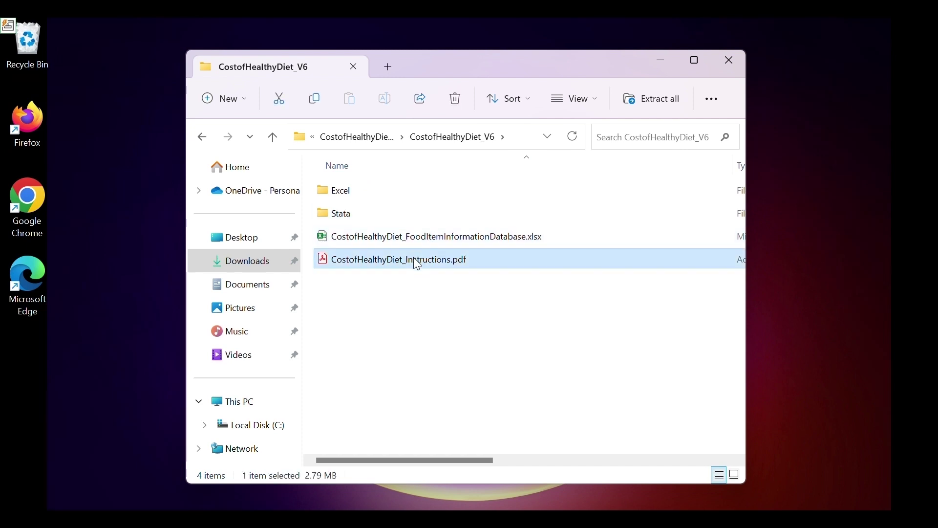
double_click(418, 264)
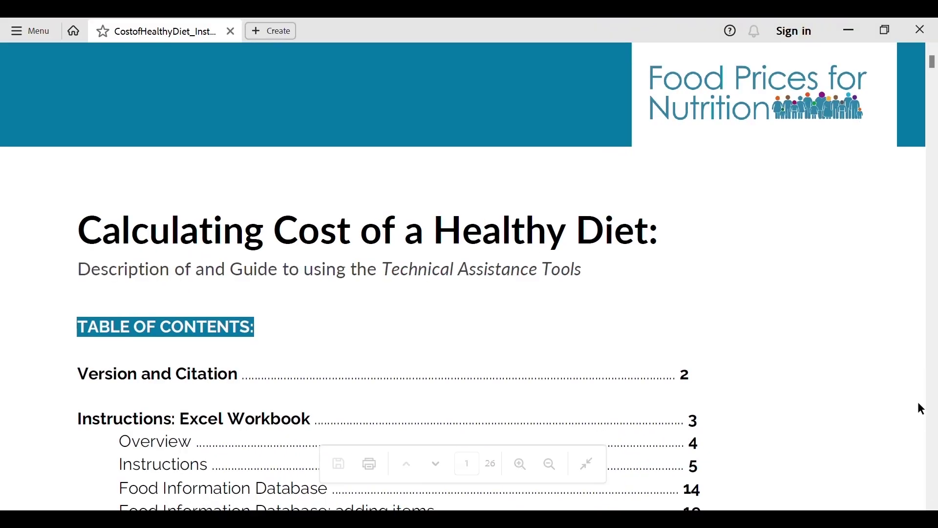
Highlight 'Excel Workbook' in the contents and read on to page 3, Using EXCEL.
scroll(899, 204, "down", 3)
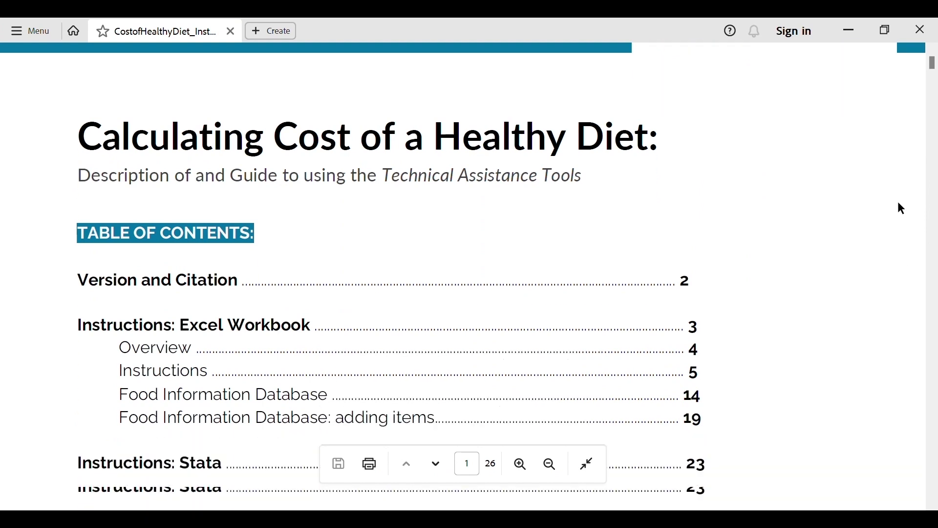
left_click_drag(312, 304, 209, 308)
scroll(122, 440, "down", 10)
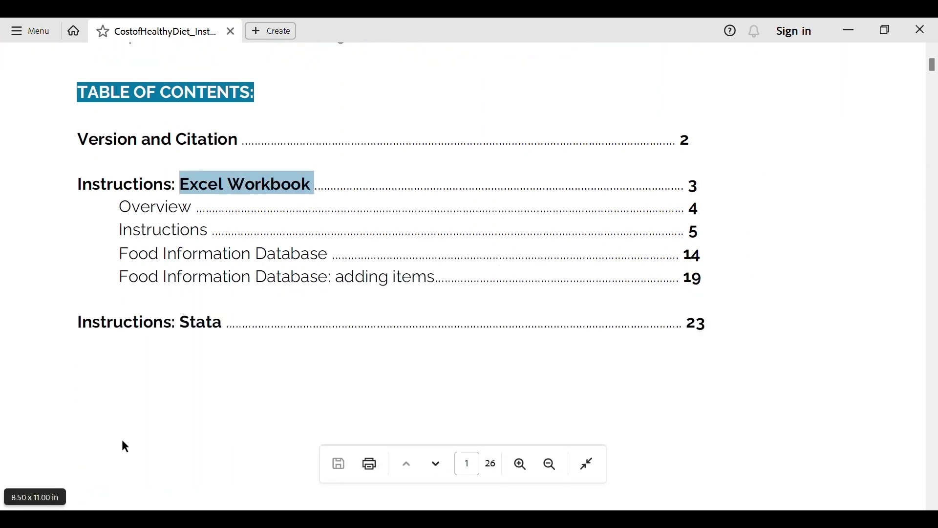
scroll(122, 441, "down", 10)
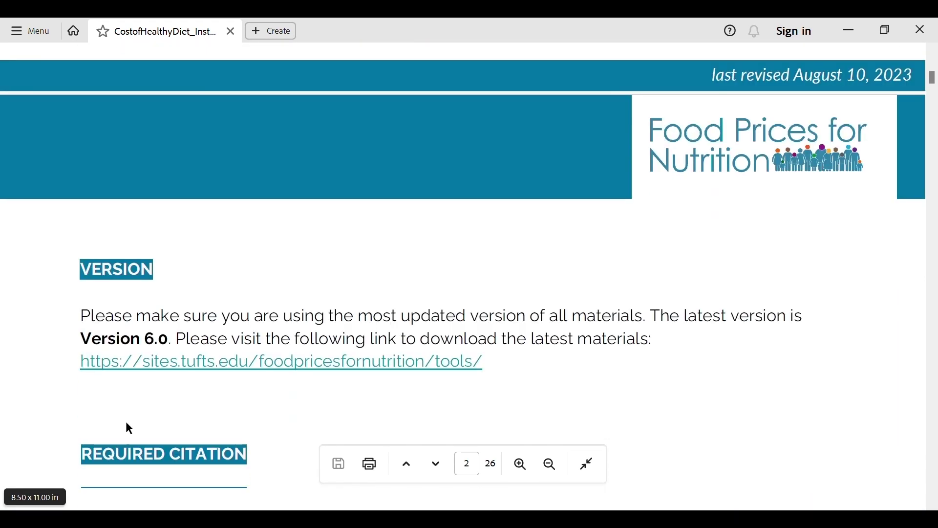
scroll(126, 422, "down", 8)
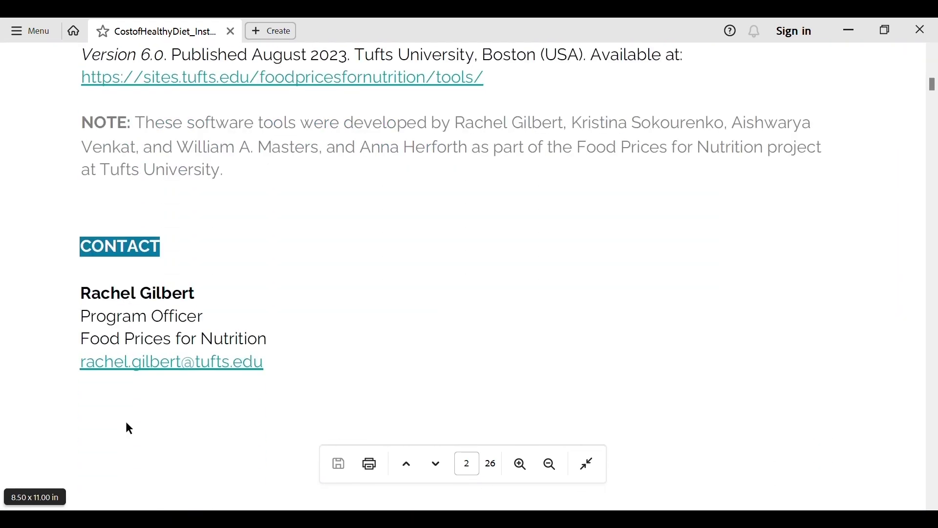
scroll(126, 423, "down", 10)
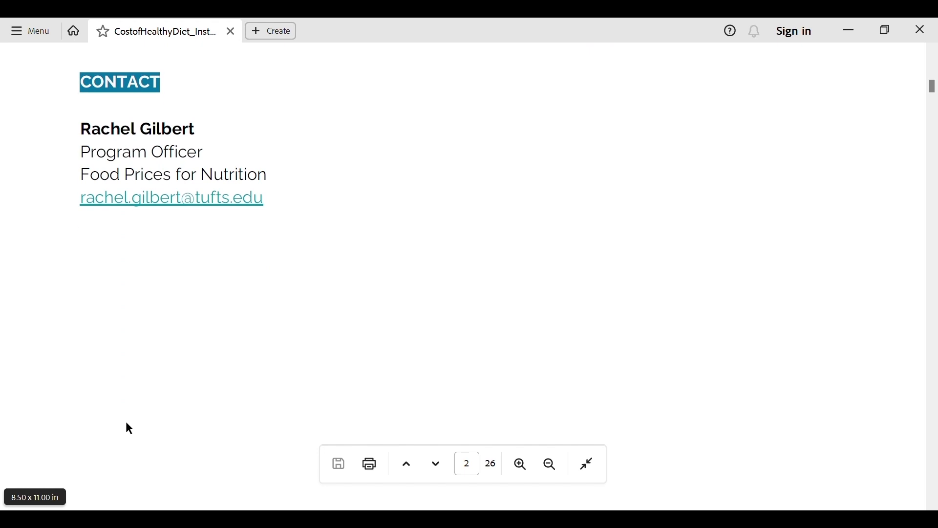
scroll(126, 421, "down", 3)
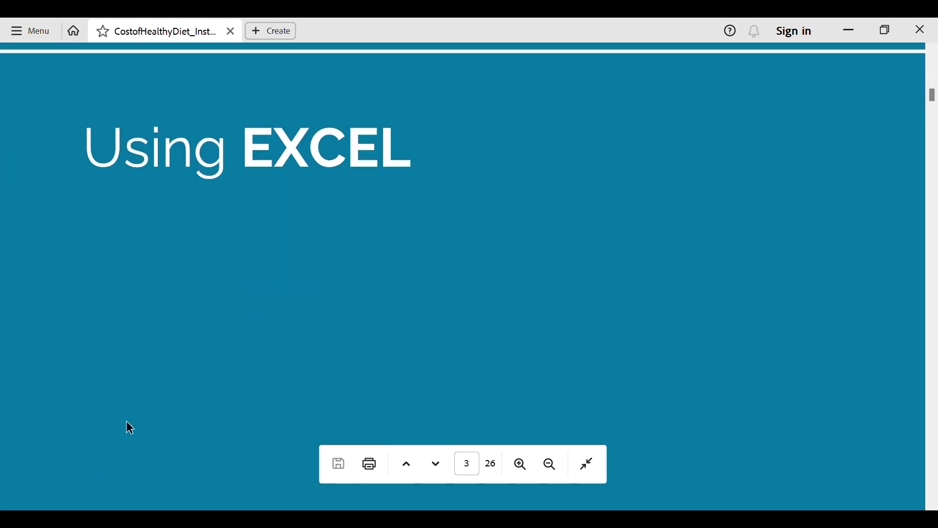
From the Excel folder's three workbooks, launch CostofHealthyDiet_ExcelWorkbook_TEMPLATE.xlsx.
left_click(859, 33)
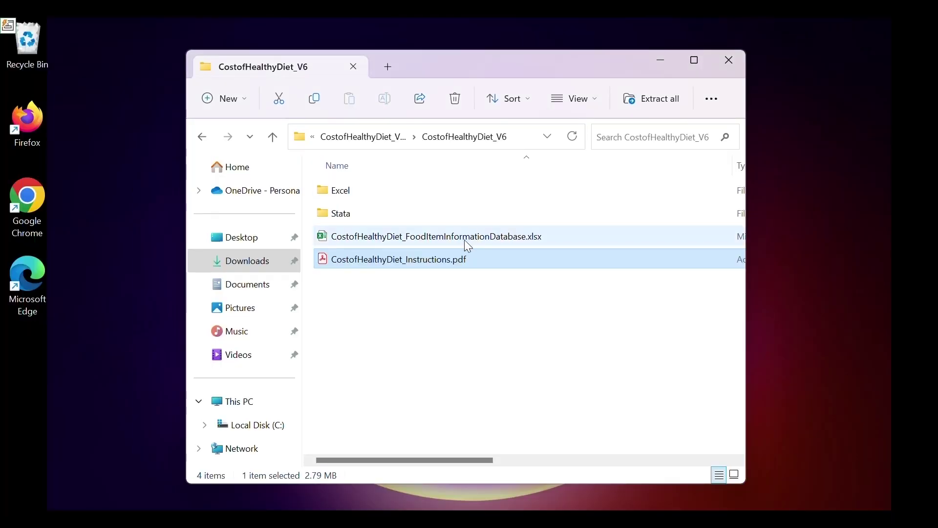
left_click(455, 193)
double_click(454, 193)
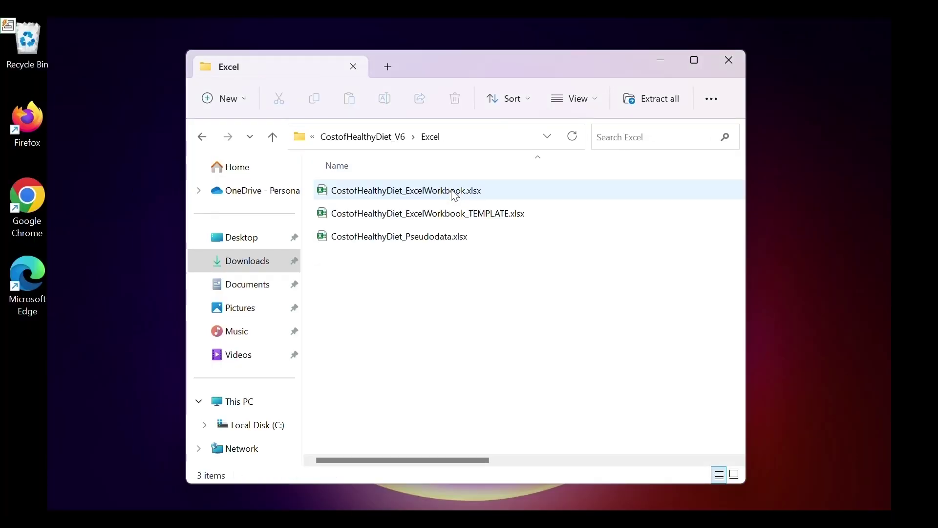
left_click(622, 195)
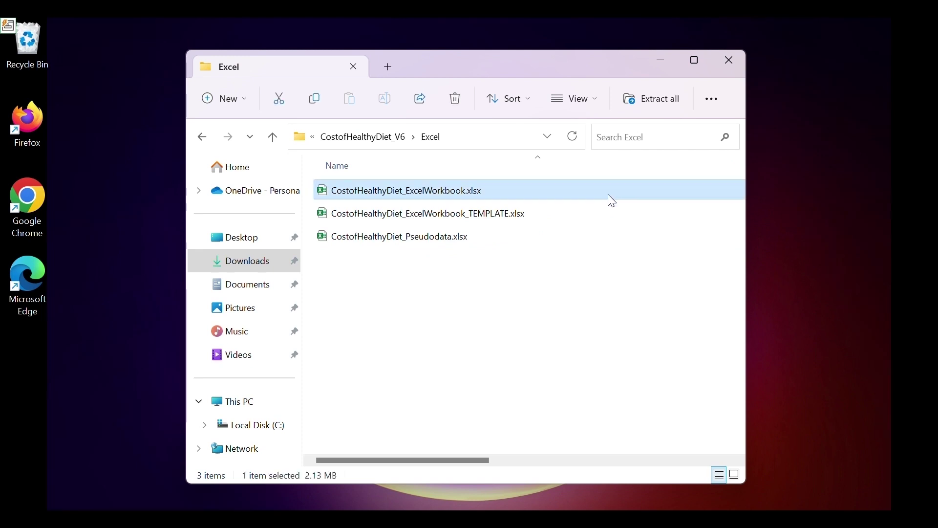
left_click(609, 209)
left_click(612, 237, "ctrl")
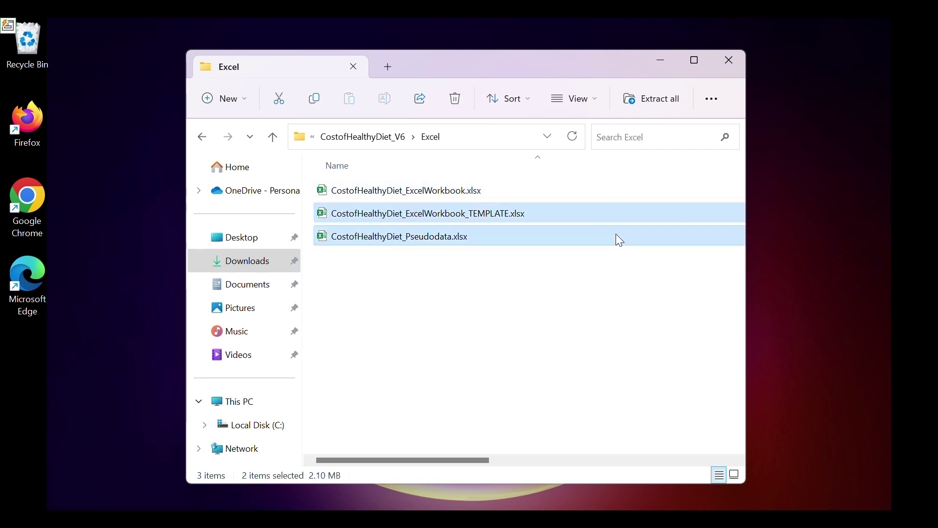
left_click(606, 297)
left_click(572, 216)
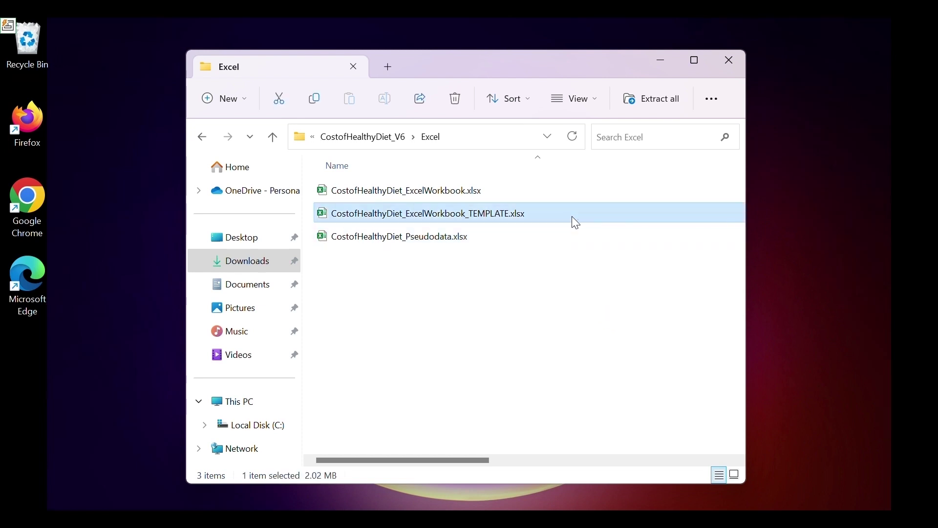
double_click(572, 216)
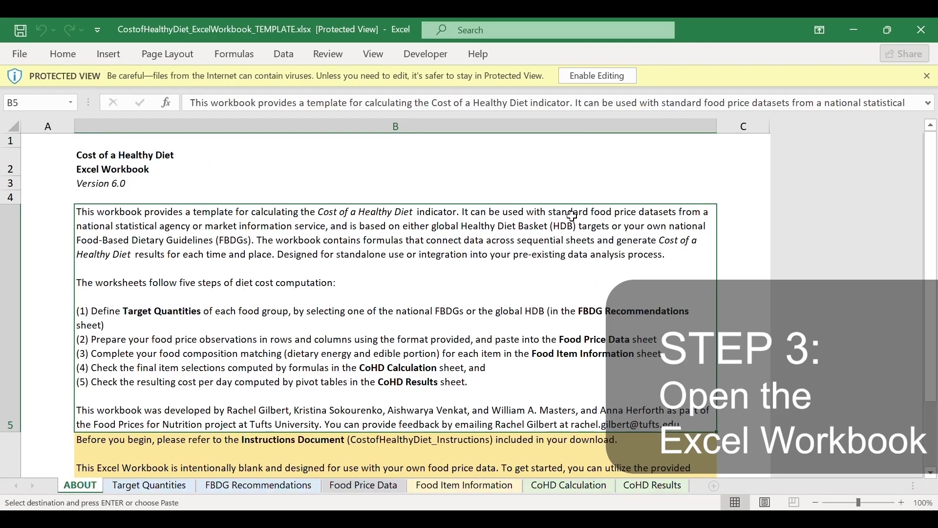
Enable editing on the template and follow cell B6's Instructions Document link.
left_click(607, 78)
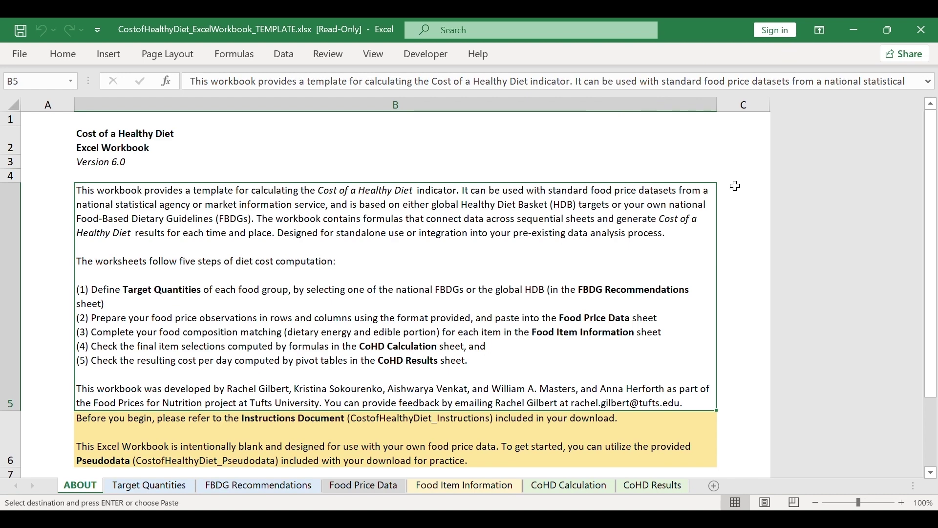
scroll(595, 266, "down", 5)
scroll(595, 266, "up", 5)
left_click(512, 421)
left_click(513, 421)
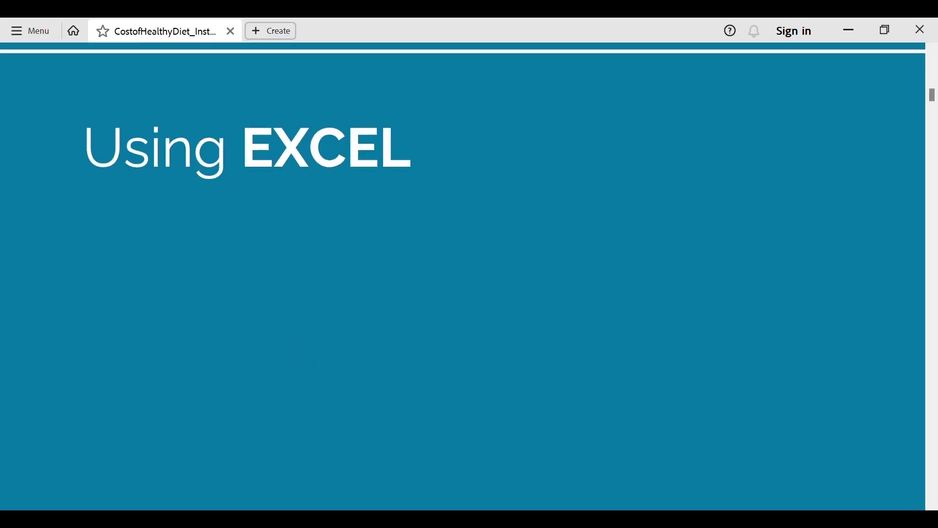
left_click_drag(593, 20, 936, 205)
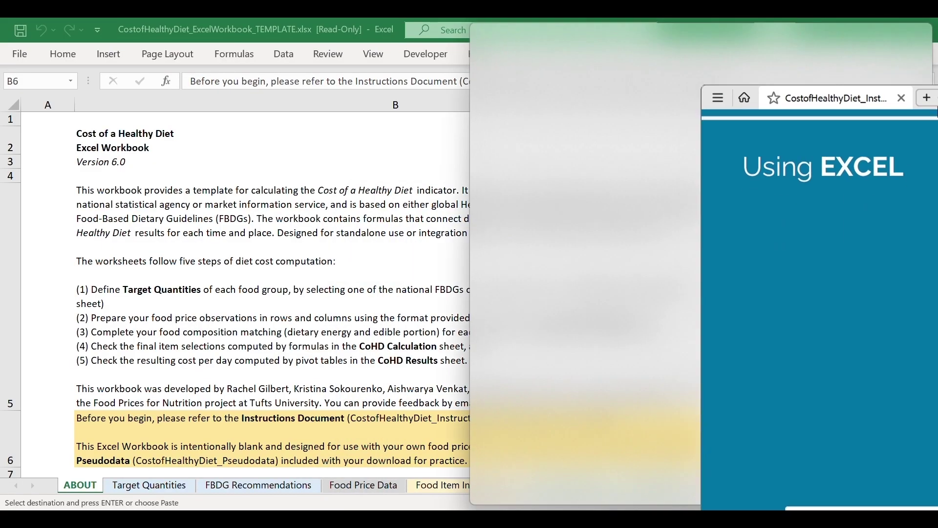
left_click(116, 210)
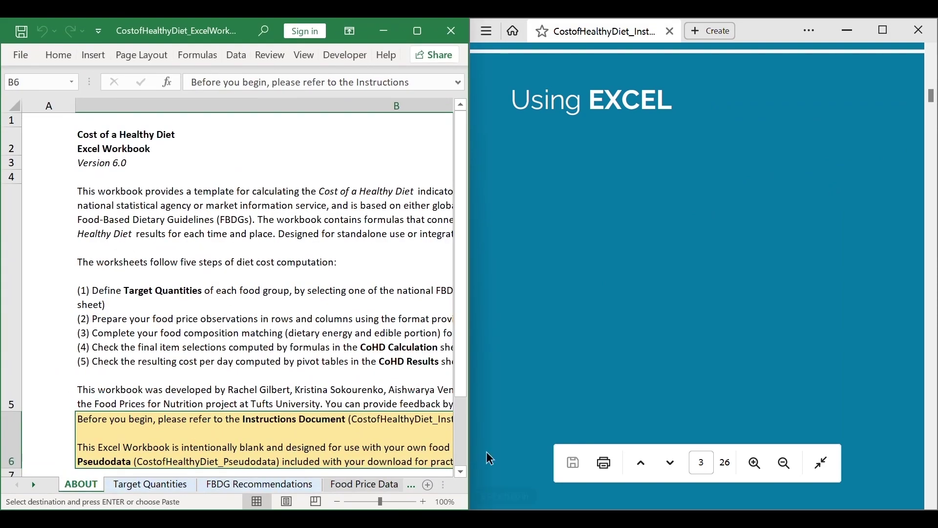
left_click_drag(469, 409, 525, 399)
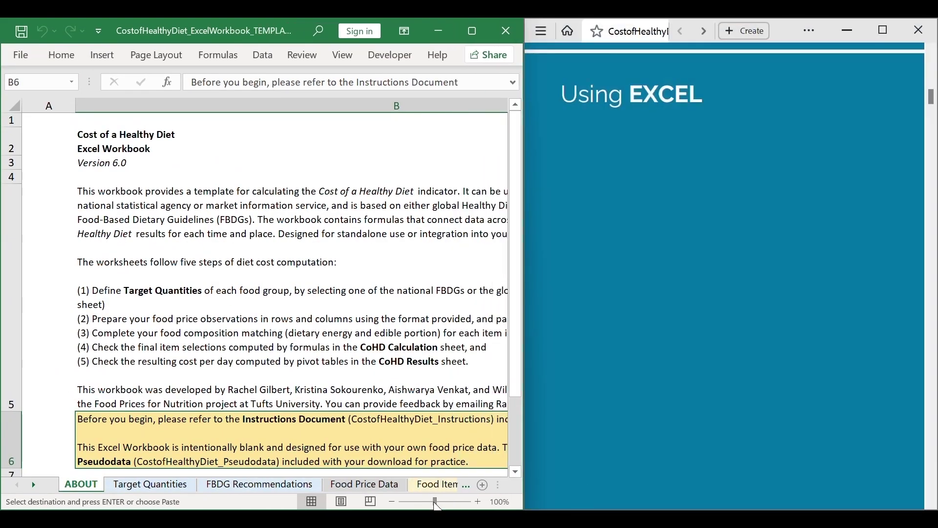
left_click_drag(435, 501, 426, 497)
mouse_move(670, 454)
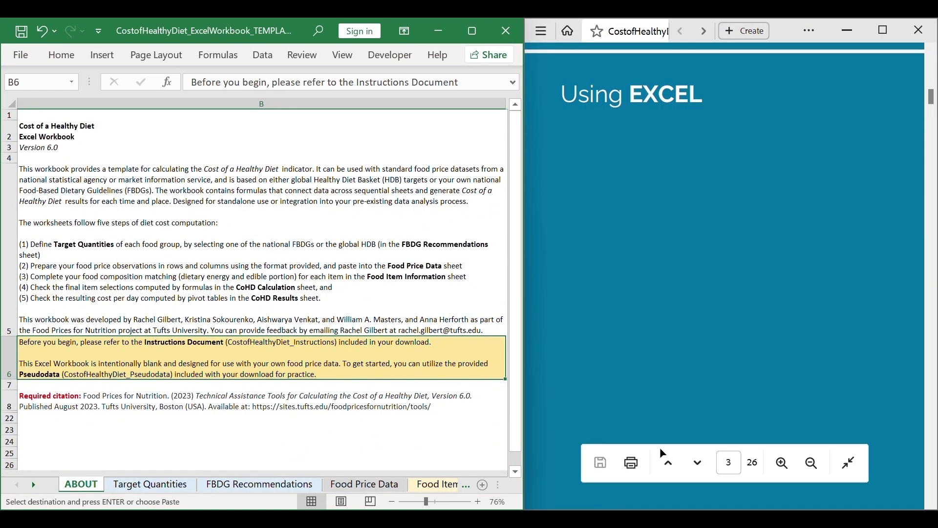
left_click(125, 486)
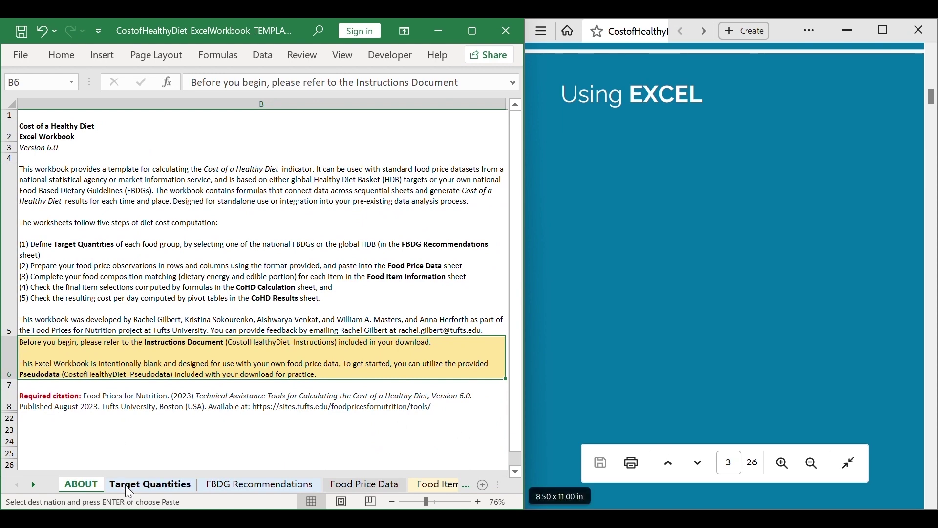
left_click(259, 486)
left_click(373, 486)
left_click(424, 486)
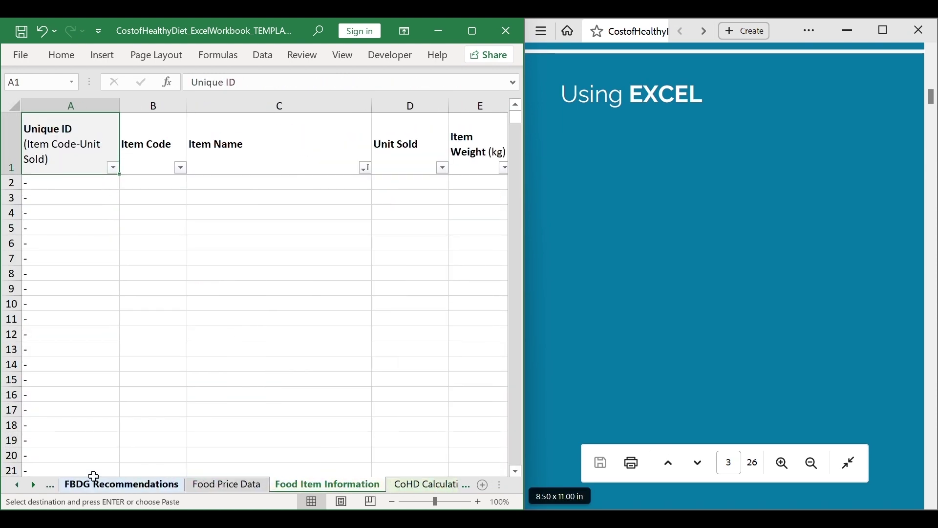
left_click(19, 486)
left_click(20, 486)
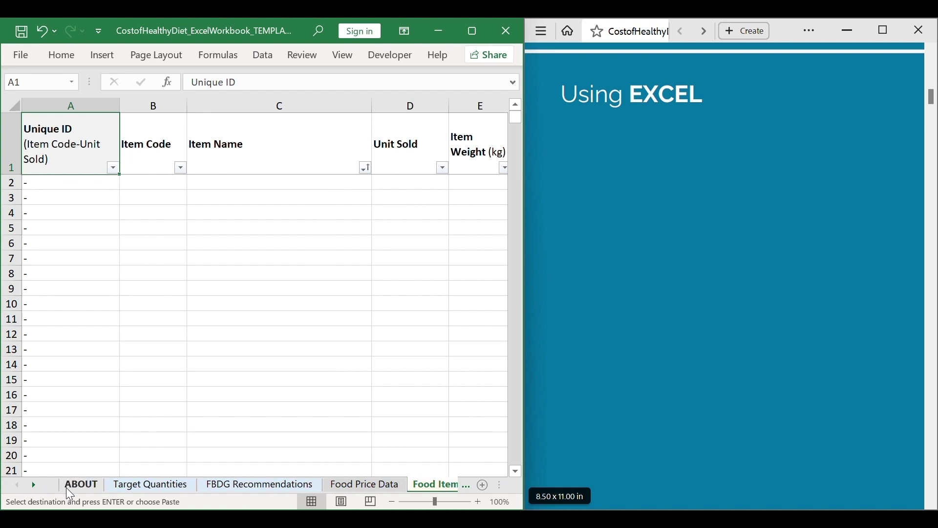
left_click(68, 487)
scroll(873, 134, "down", 3)
scroll(873, 135, "down", 5)
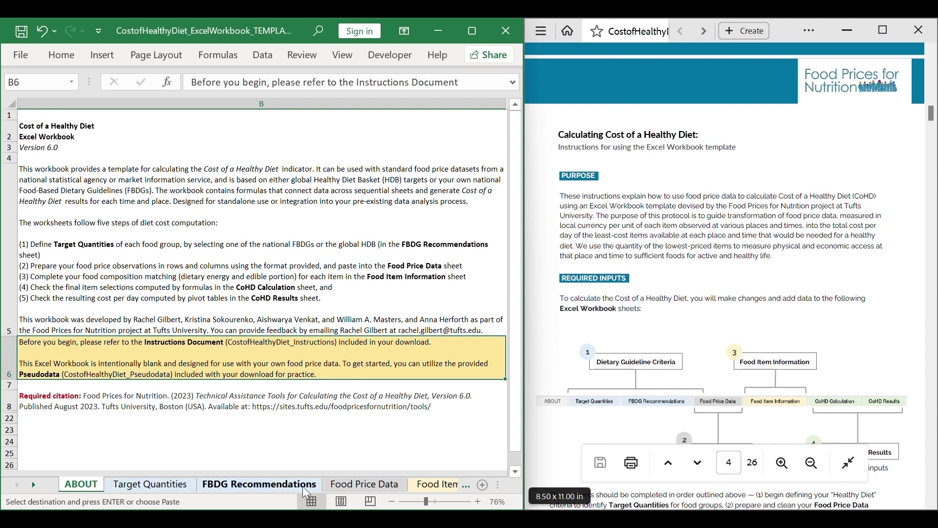
Show the empty Target Quantities sheet and read the instructions through to page 6.
left_click(164, 486)
scroll(744, 312, "down", 6)
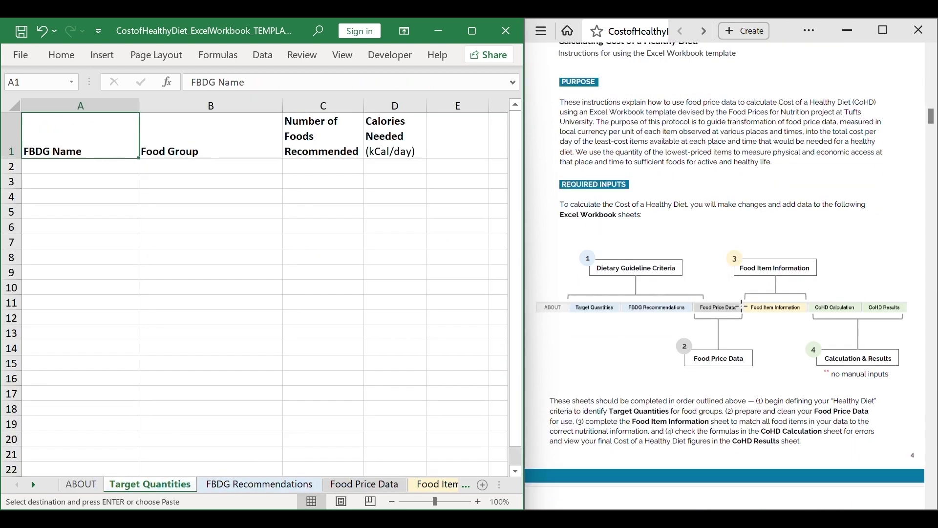
scroll(744, 311, "down", 5)
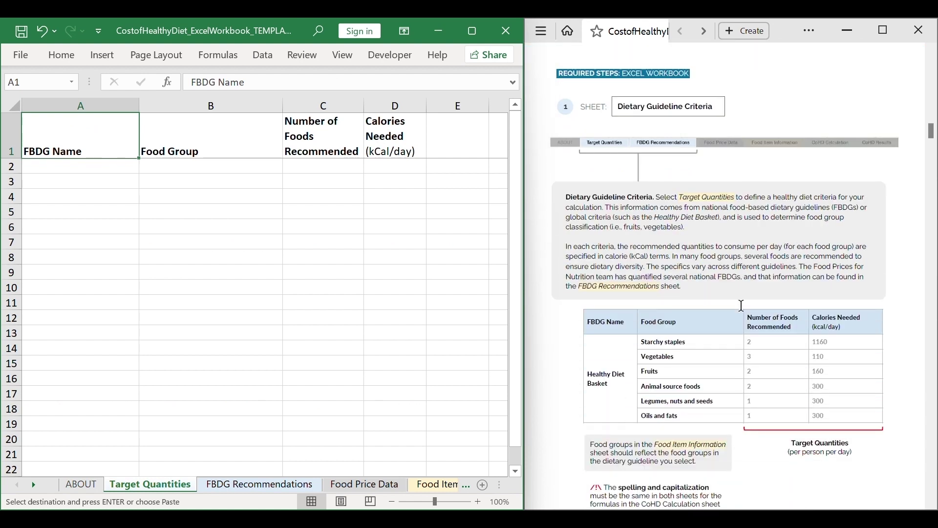
left_click_drag(606, 207, 659, 197)
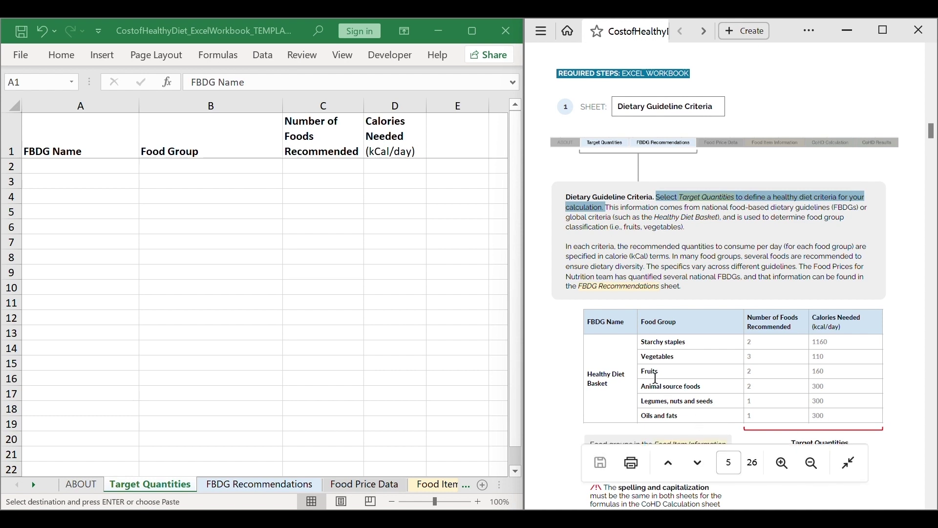
left_click(624, 332)
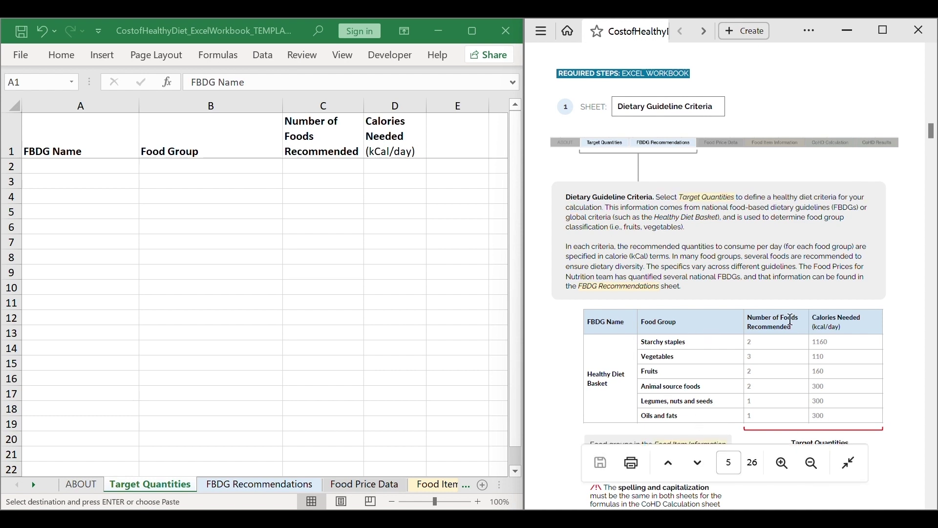
scroll(892, 333, "down", 10)
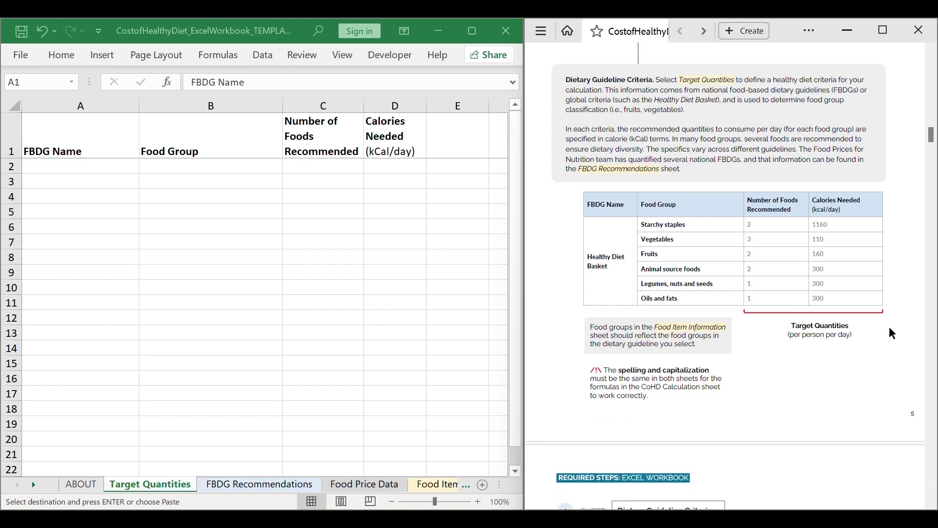
scroll(889, 327, "down", 1)
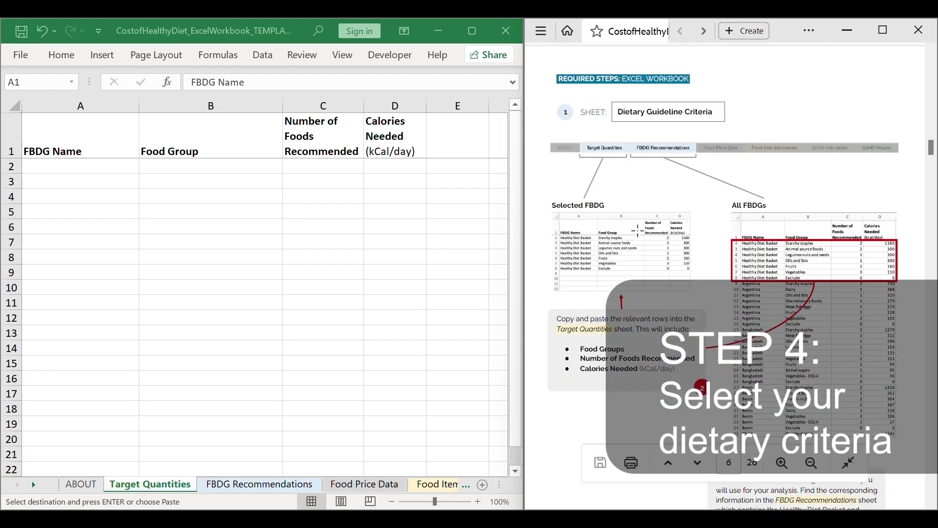
Select the seven Healthy Diet Basket rows A2:D8 on the FBDG Recommendations sheet.
left_click_drag(100, 147, 398, 138)
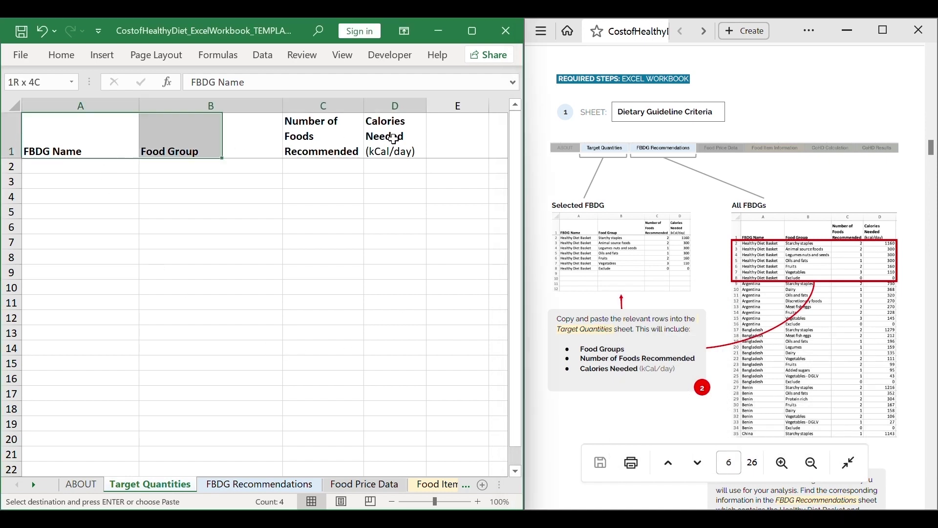
left_click(259, 484)
left_click(360, 145, "shift")
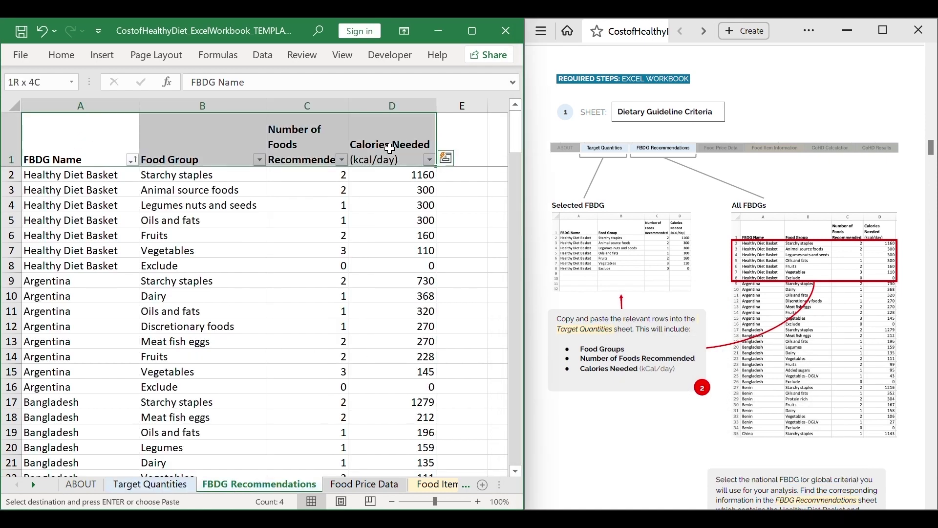
scroll(135, 298, "down", 20)
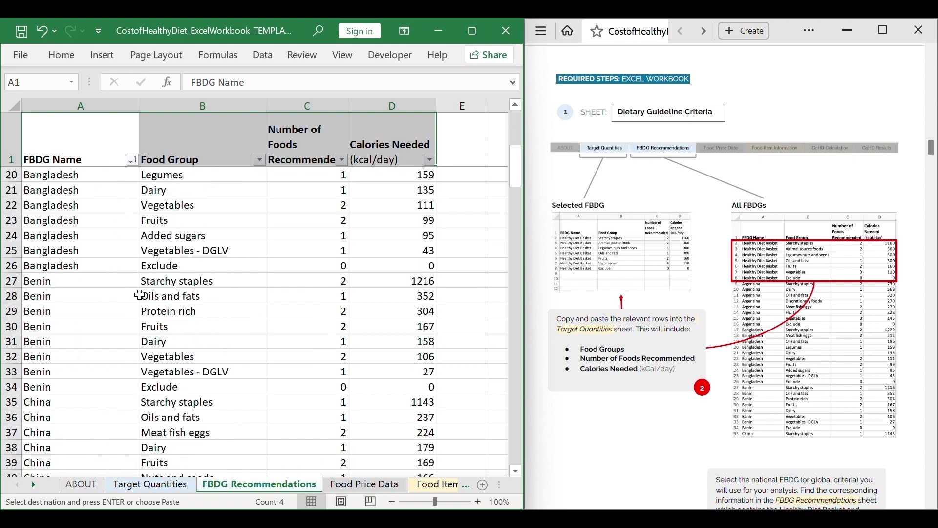
scroll(140, 295, "down", 14)
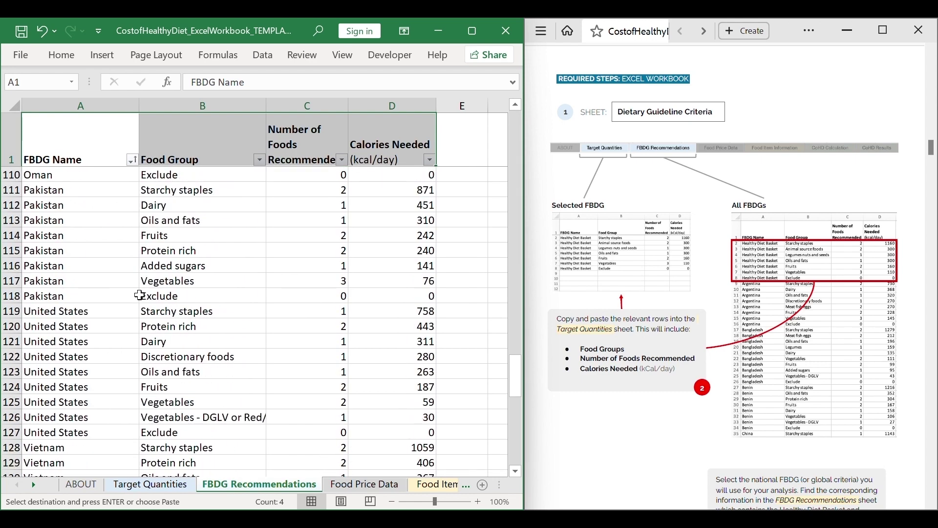
scroll(139, 296, "up", 12)
scroll(140, 295, "up", 20)
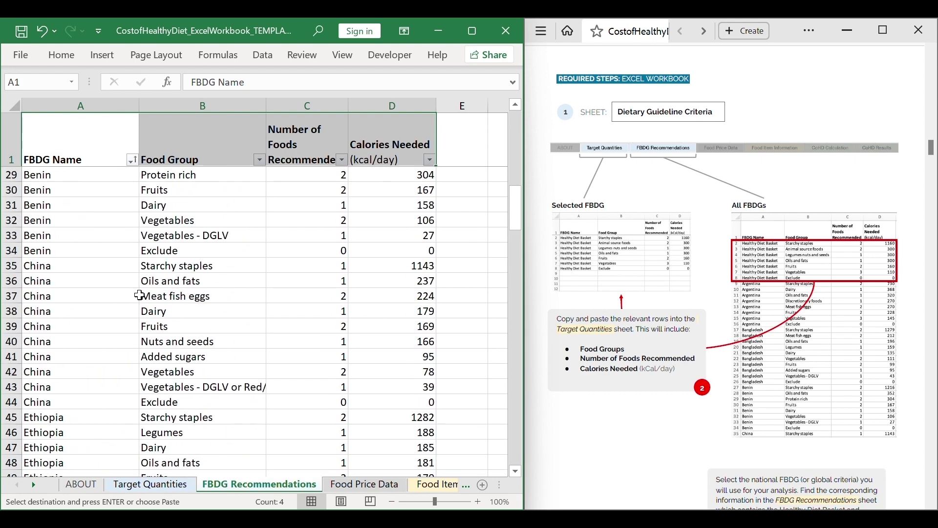
left_click(110, 175)
left_click(433, 267, "shift")
key("ctrl+c")
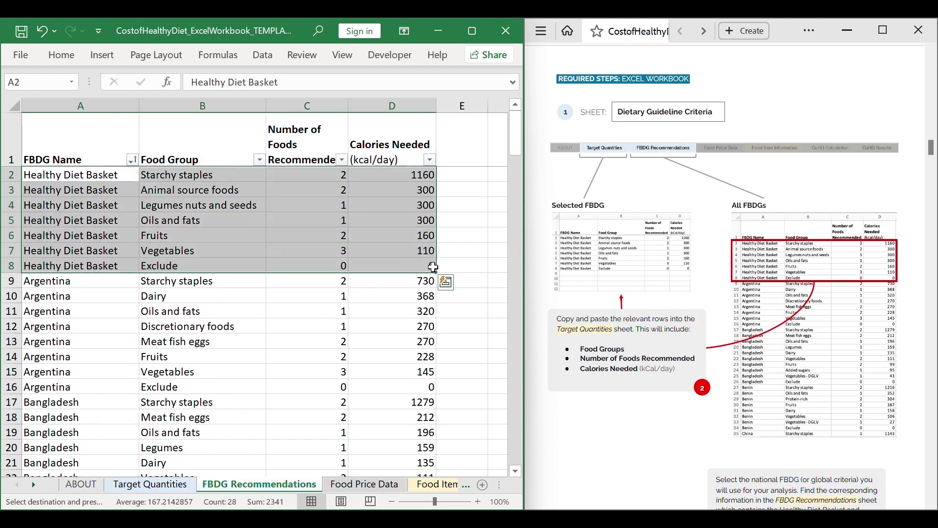
Paste those rows into Target Quantities starting at cell A2.
left_click(136, 487)
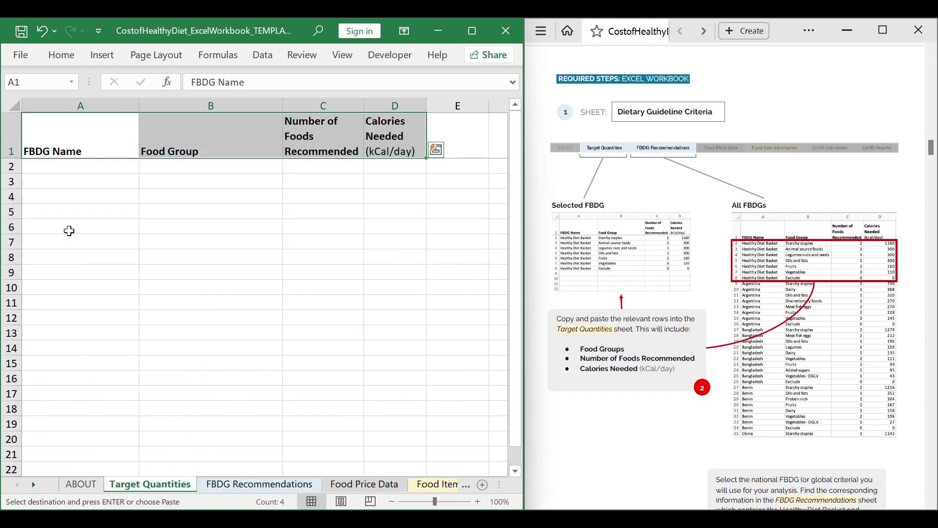
left_click(79, 171)
key("ctrl+v")
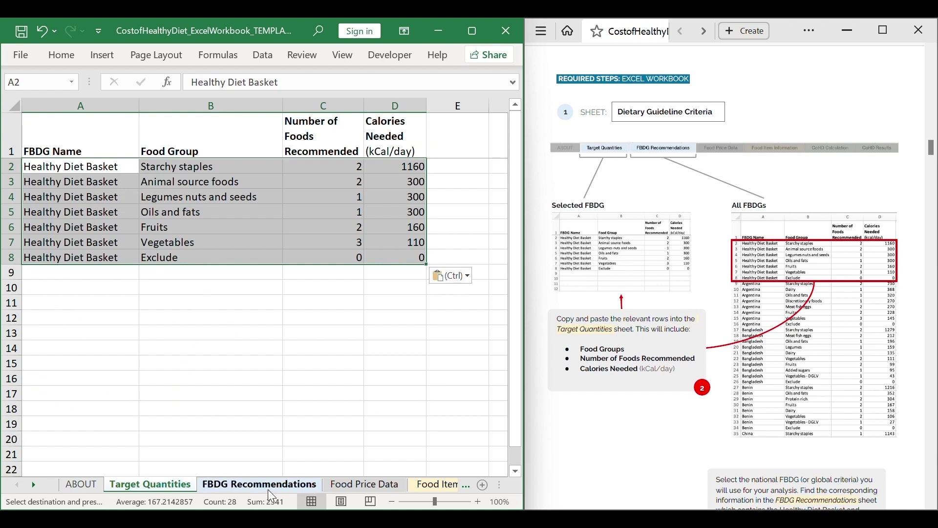
scroll(649, 356, "down", 8)
scroll(652, 358, "down", 3)
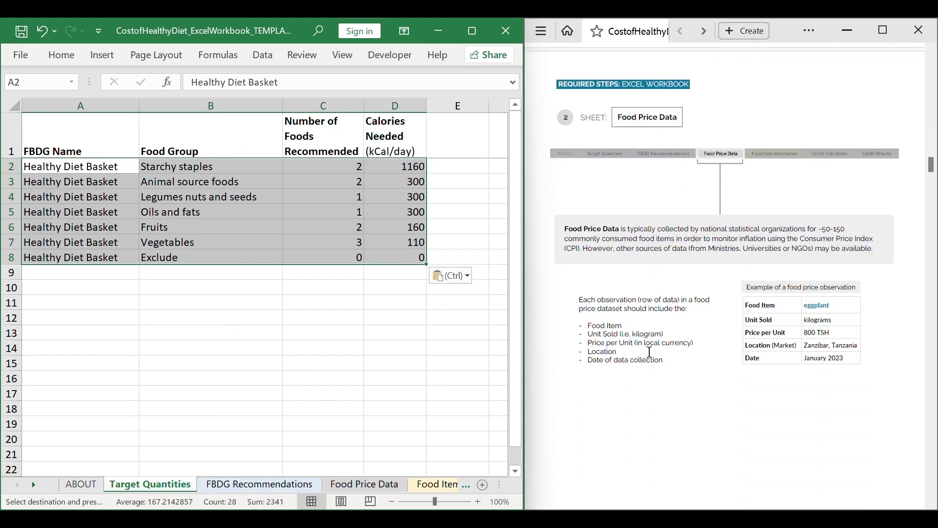
View Food Price Data at 79% zoom, then open CostofHealthyDiet_Pseudodata.xlsx from the Excel folder.
left_click(364, 484)
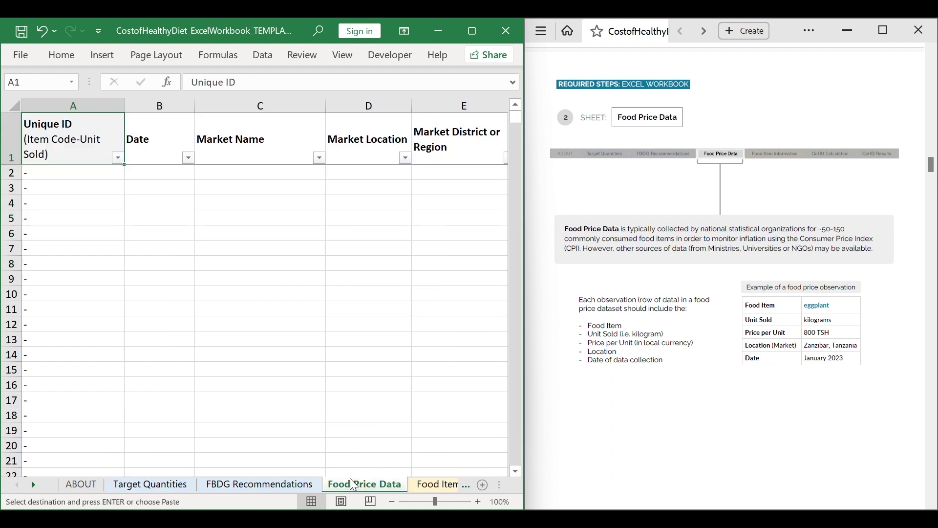
left_click_drag(439, 505, 432, 505)
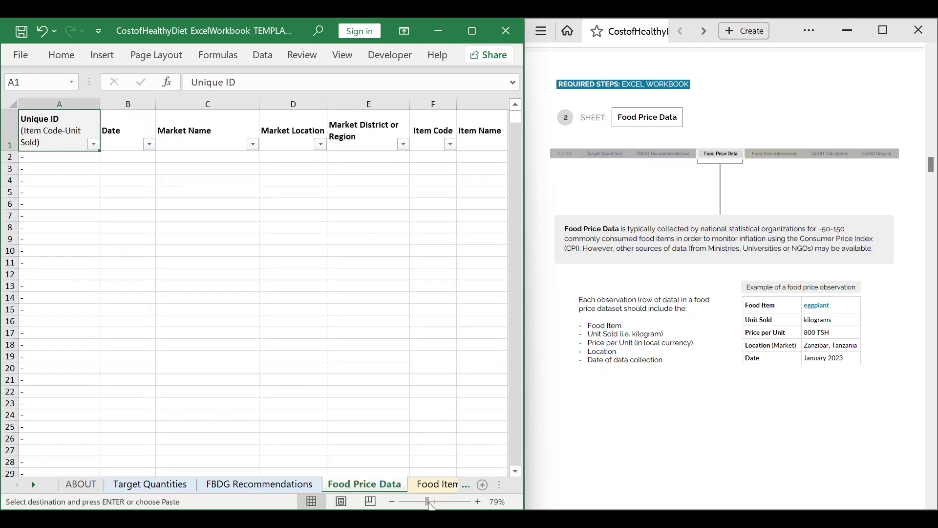
left_click(481, 134, "shift")
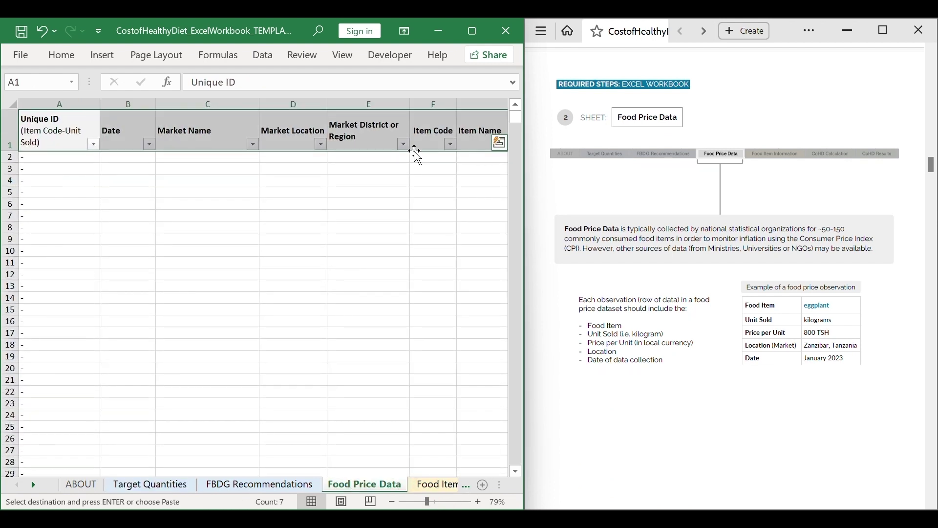
scroll(653, 303, "down", 10)
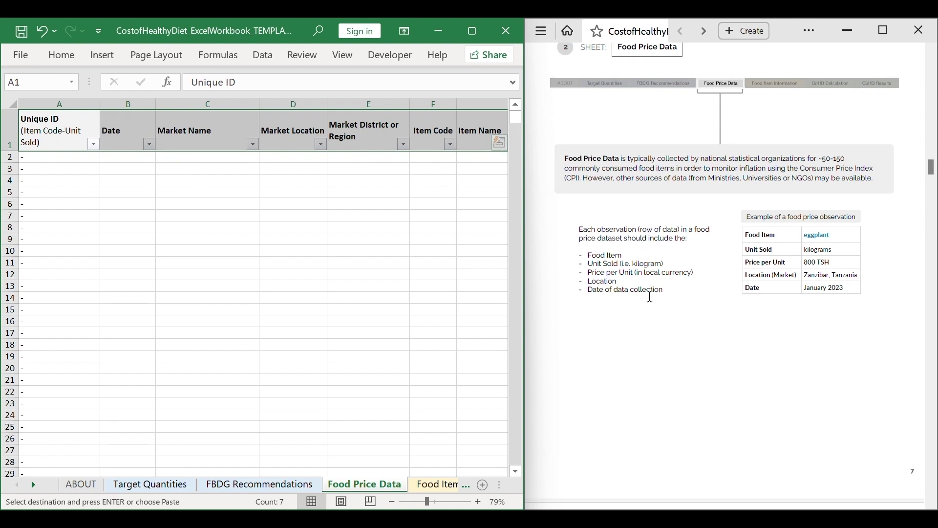
scroll(654, 303, "down", 2)
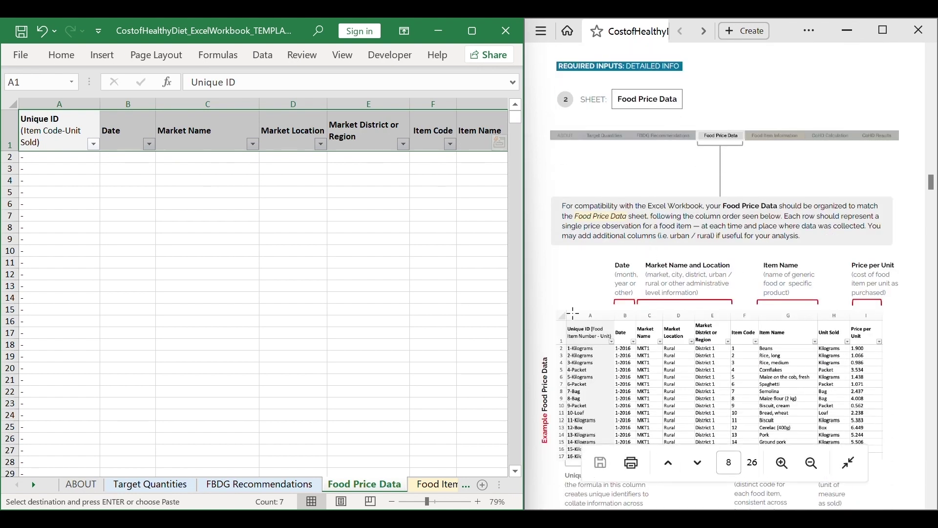
key("alt+Tab")
left_click(384, 238)
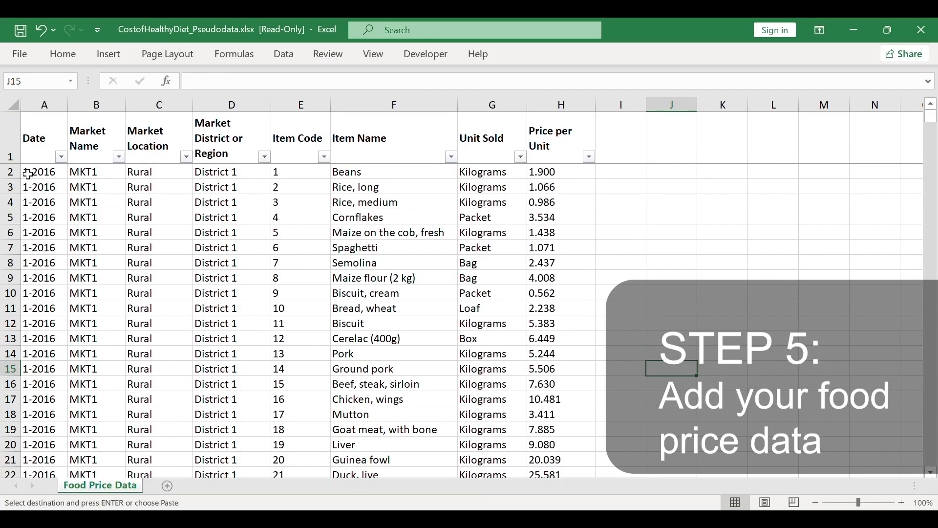
Copy the Pseudodata price rows A2:H and paste them into the template's Food Price Data at B2.
left_click(29, 174)
key("ctrl+shift+Right")
key("ctrl+shift+Down")
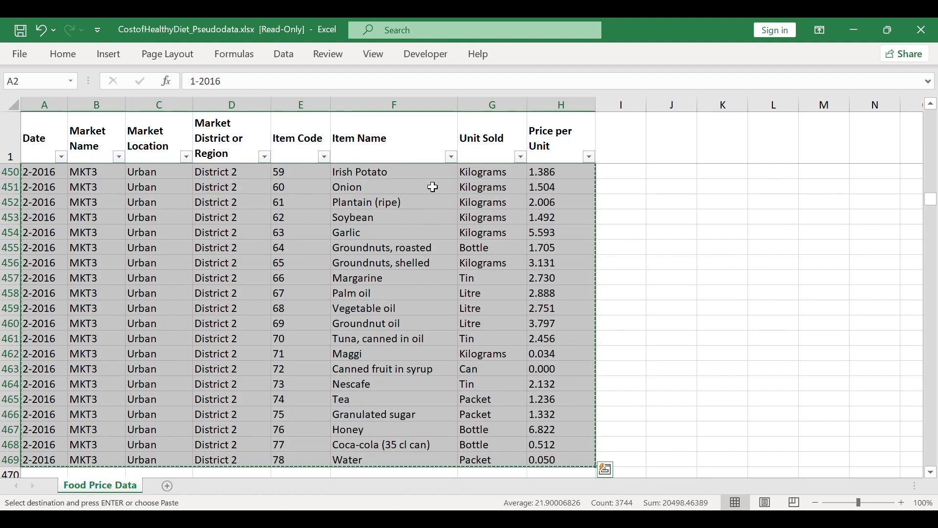
left_click(854, 29)
left_click(30, 161)
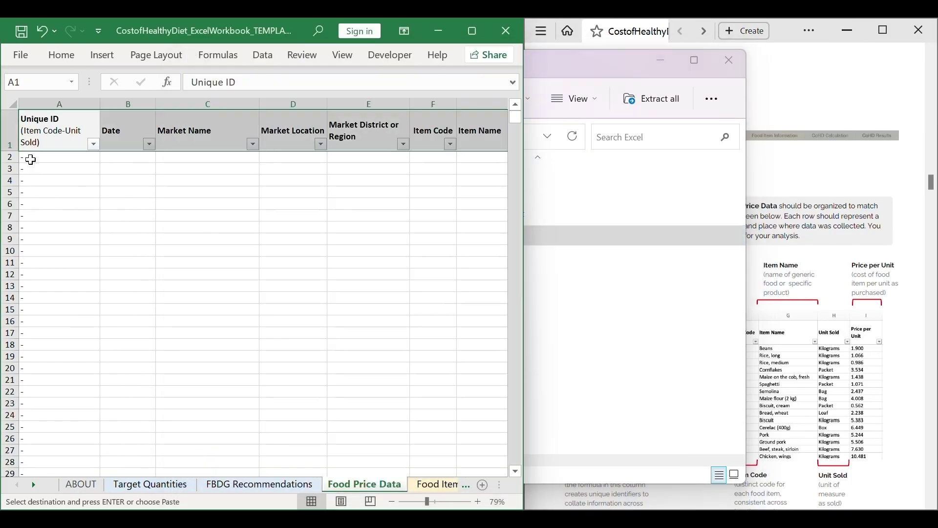
left_click(117, 164)
left_click(124, 156)
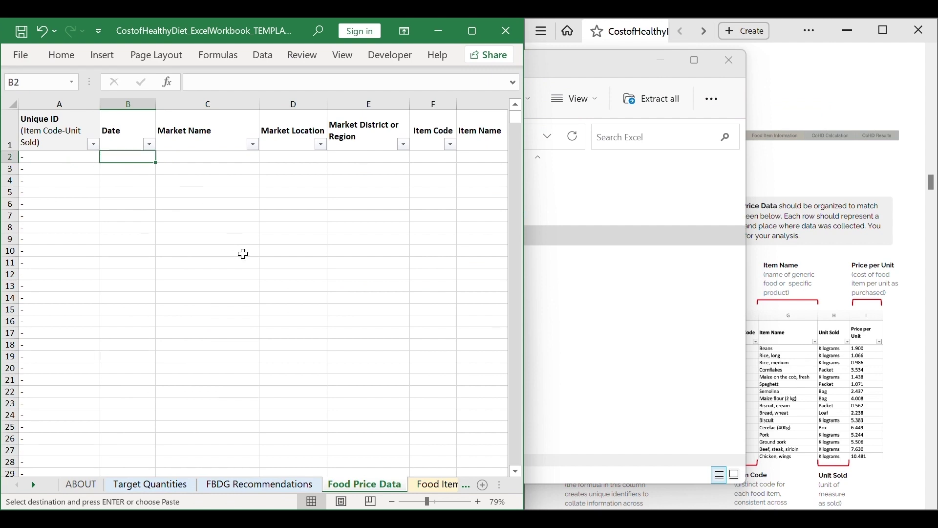
key("ctrl+v")
left_click(80, 103)
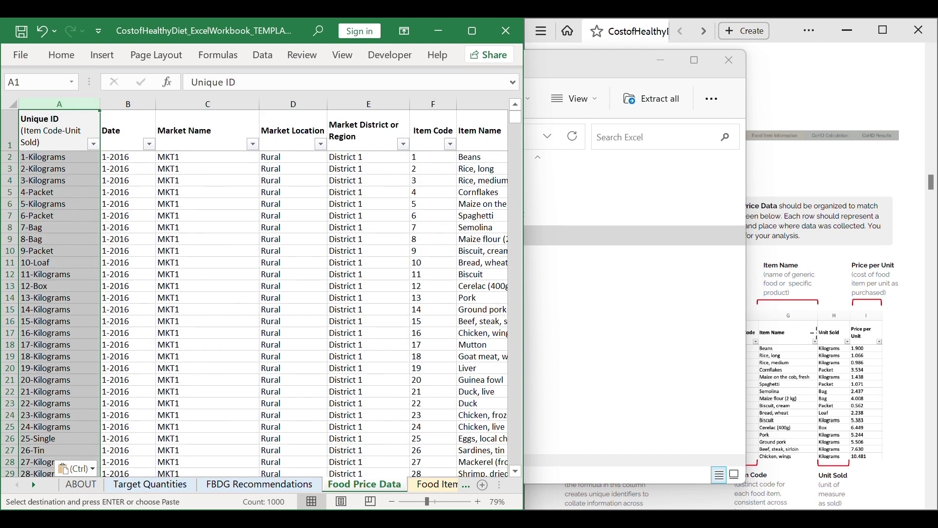
Mark the Unique ID explanation in the instructions PDF.
left_click(817, 333)
scroll(655, 357, "down", 3)
scroll(654, 413, "down", 2)
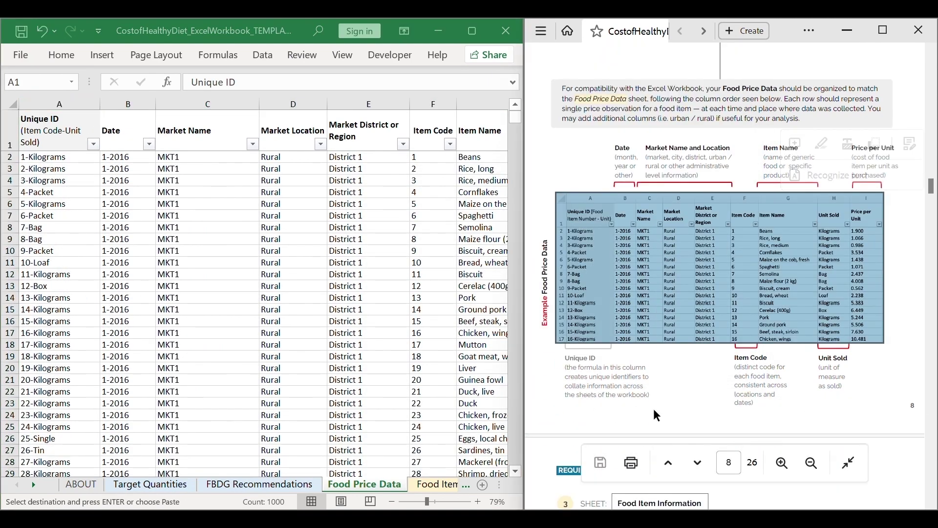
mouse_move(651, 397)
left_mouse_down()
mouse_move(567, 385)
mouse_move(555, 368)
left_mouse_up()
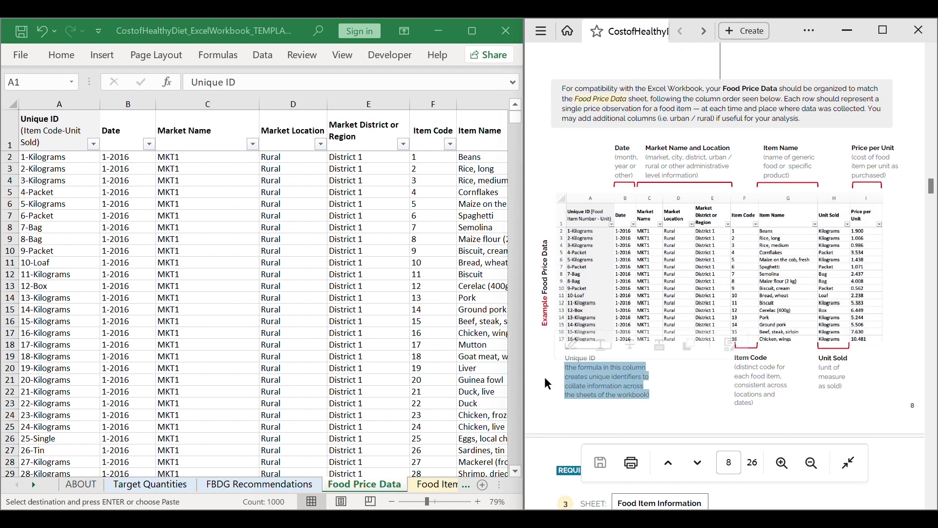
Paste the CONCATENATE(F2,"-",H2) formula down column A and zoom out to 54%.
left_click(46, 156)
key("ctrl+v")
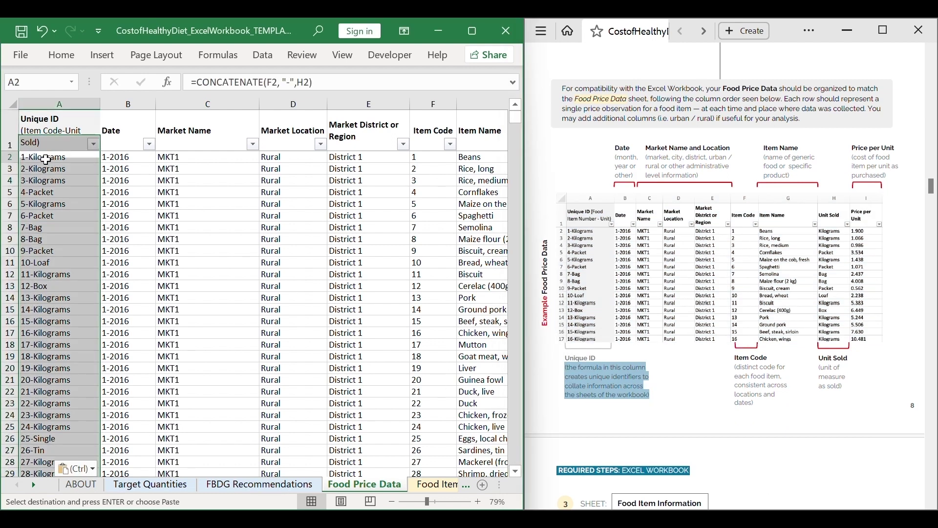
left_click(49, 178)
left_click(49, 179)
left_click(49, 102)
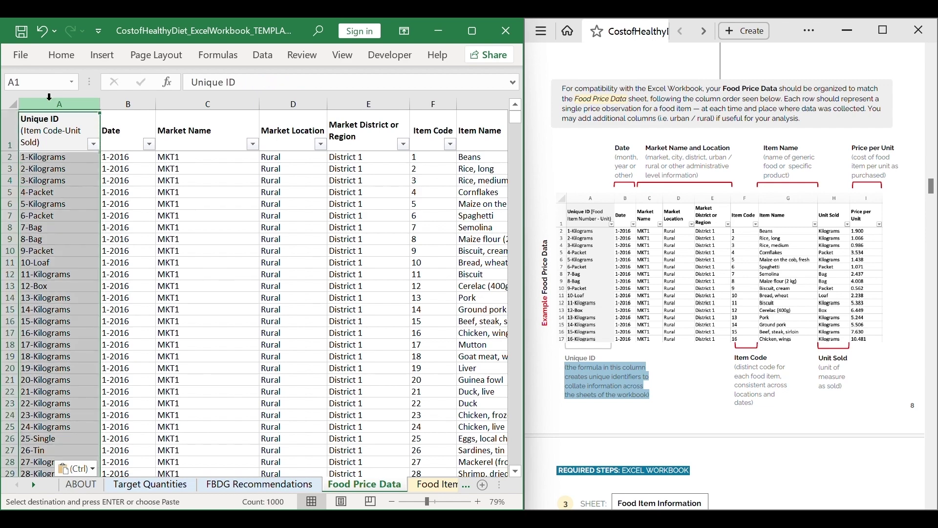
mouse_move(435, 508)
left_click_drag(434, 507, 419, 504)
Review the Price per Unit and Unit Sold columns and select Item Code through Unit Sold.
left_click(462, 102)
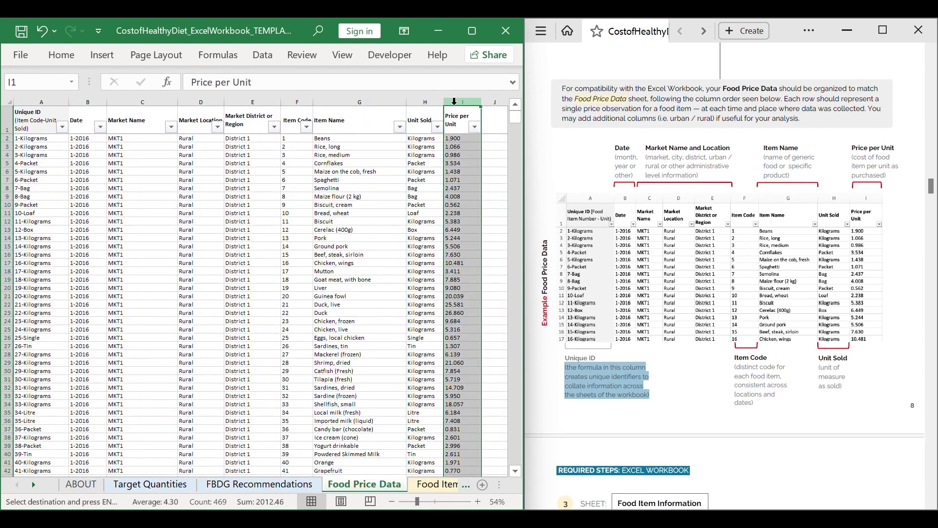
left_click(423, 100)
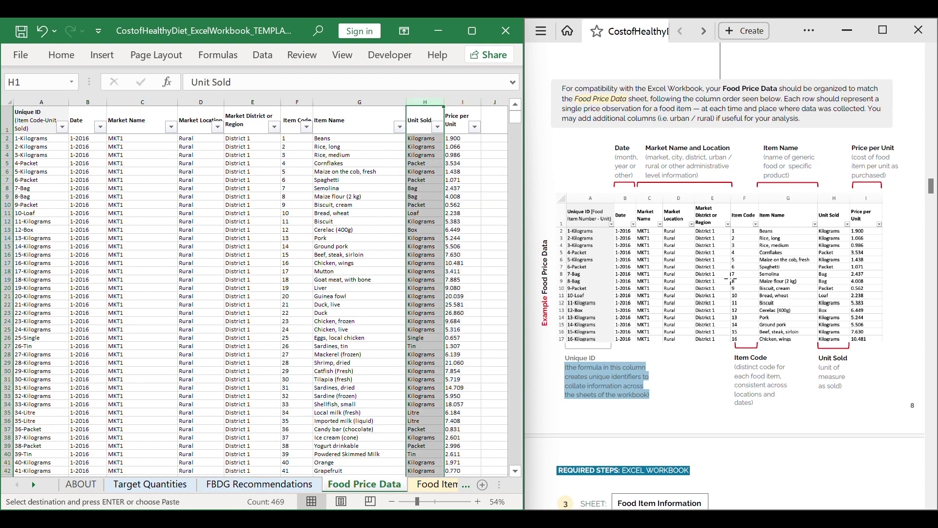
scroll(729, 269, "down", 8)
scroll(728, 269, "down", 1)
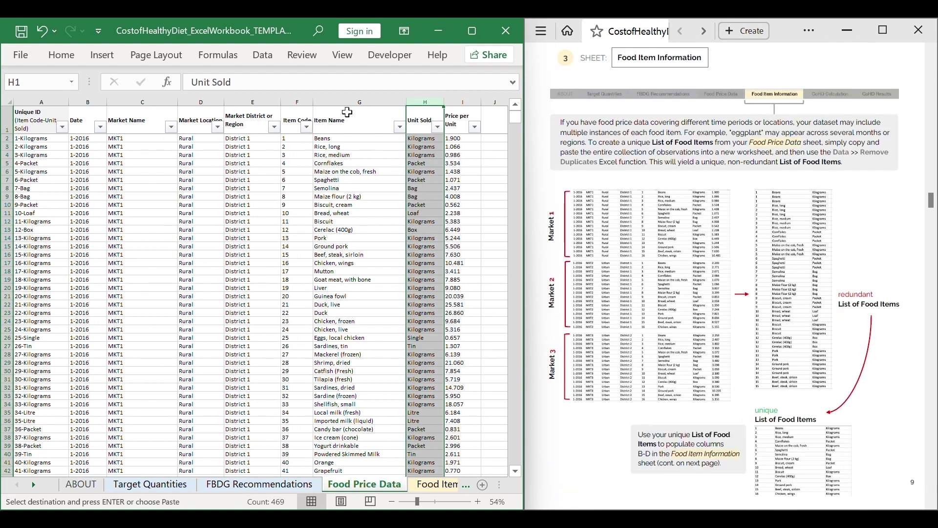
left_click_drag(296, 95, 422, 96)
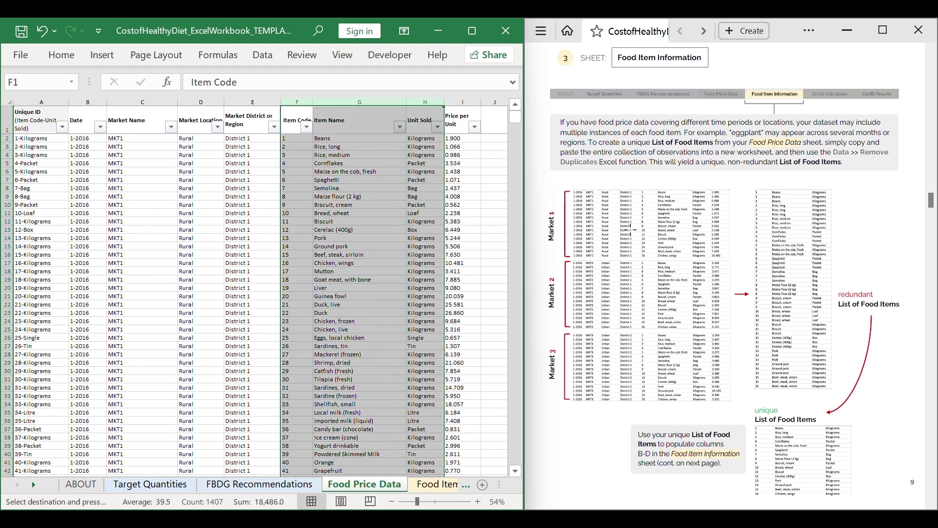
scroll(366, 299, "down", 20)
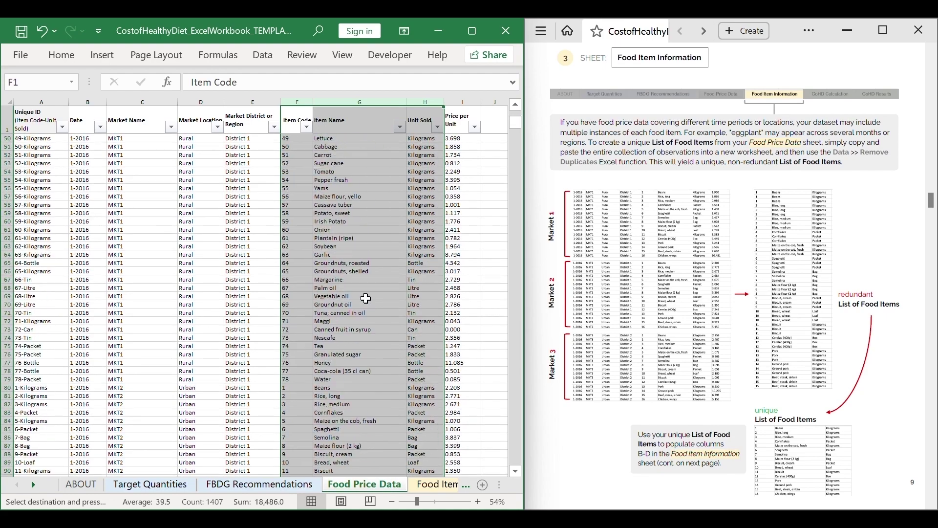
scroll(366, 298, "down", 20)
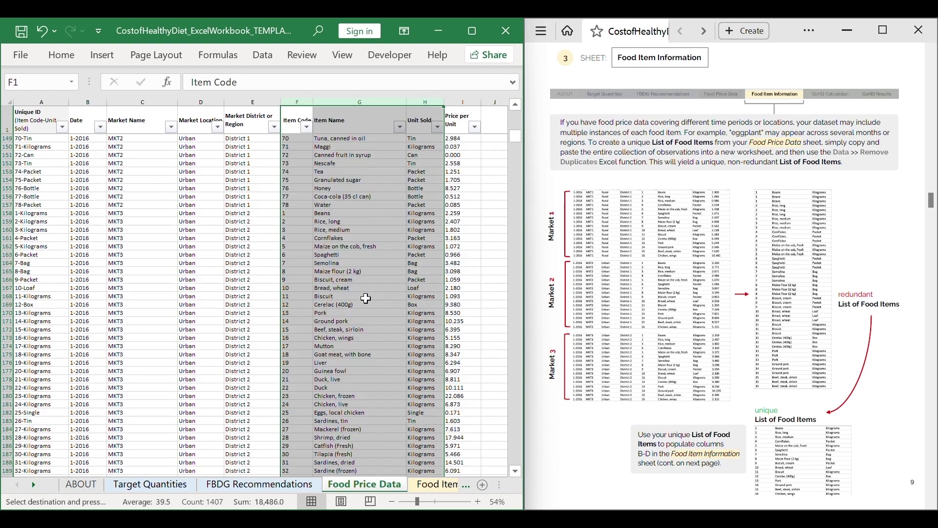
scroll(366, 298, "down", 20)
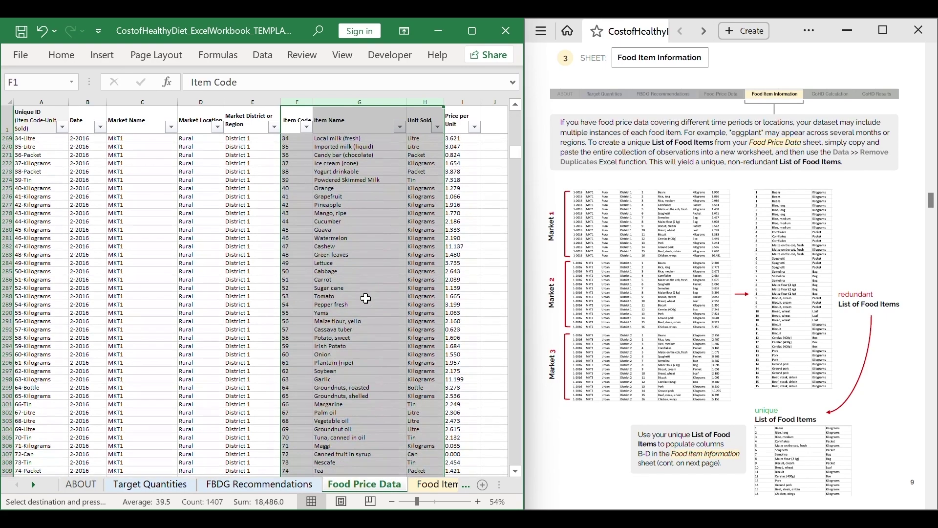
scroll(366, 298, "down", 20)
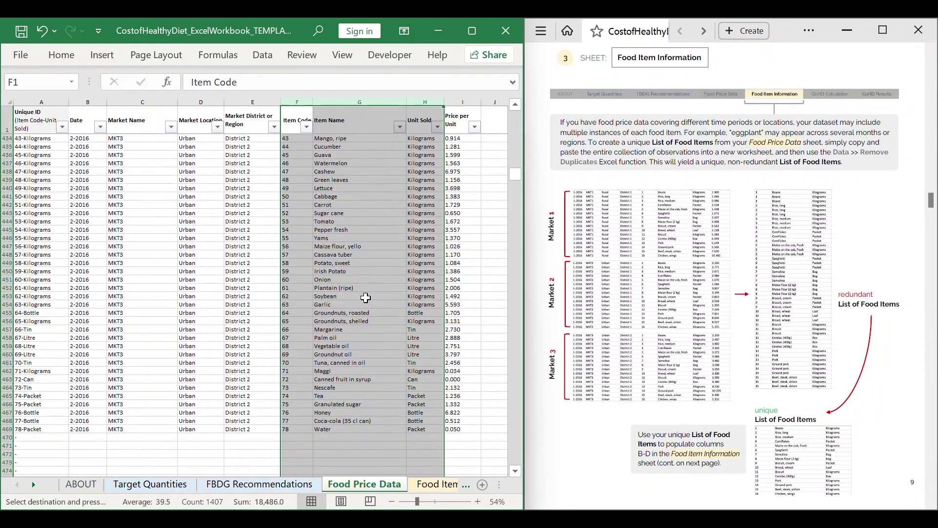
left_click_drag(519, 185, 506, 83)
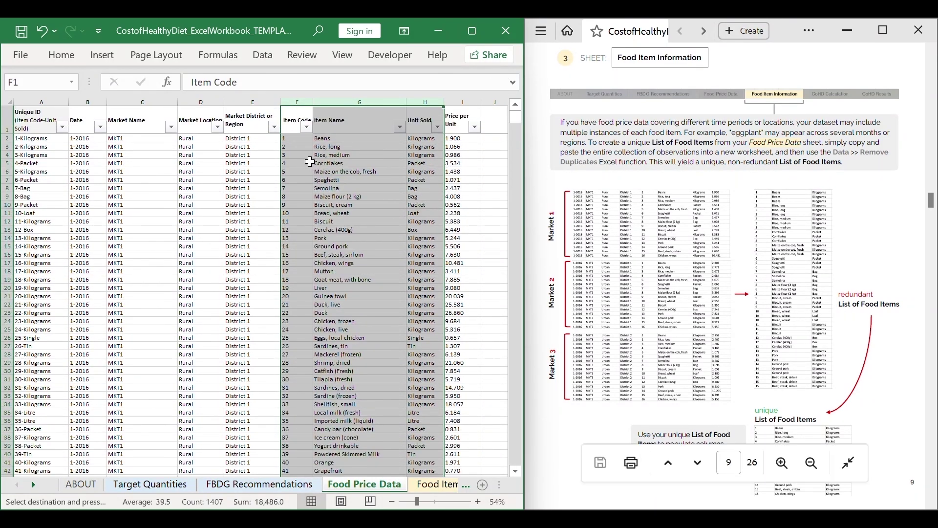
Copy F2:H down to the last row, then move to the Food Item Information sheet.
left_click_drag(297, 138, 427, 146)
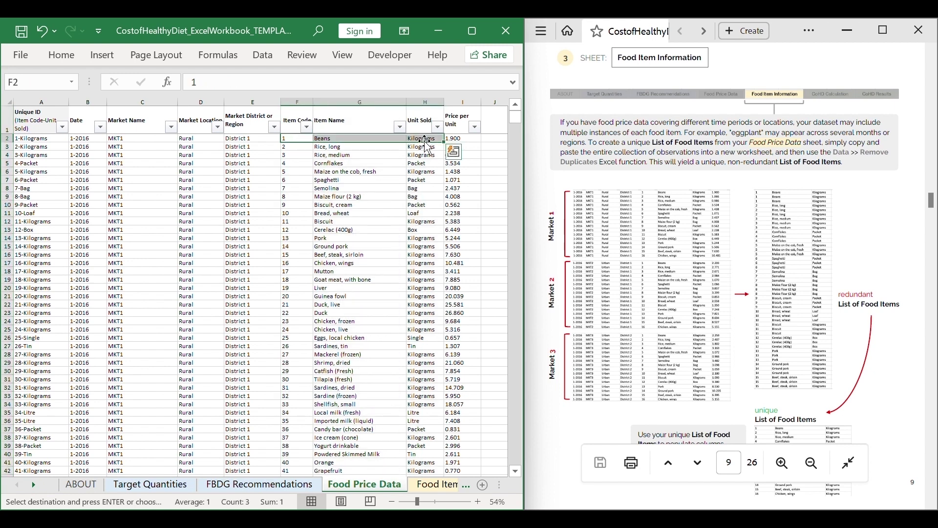
key("ctrl+shift+Down")
key("ctrl+c")
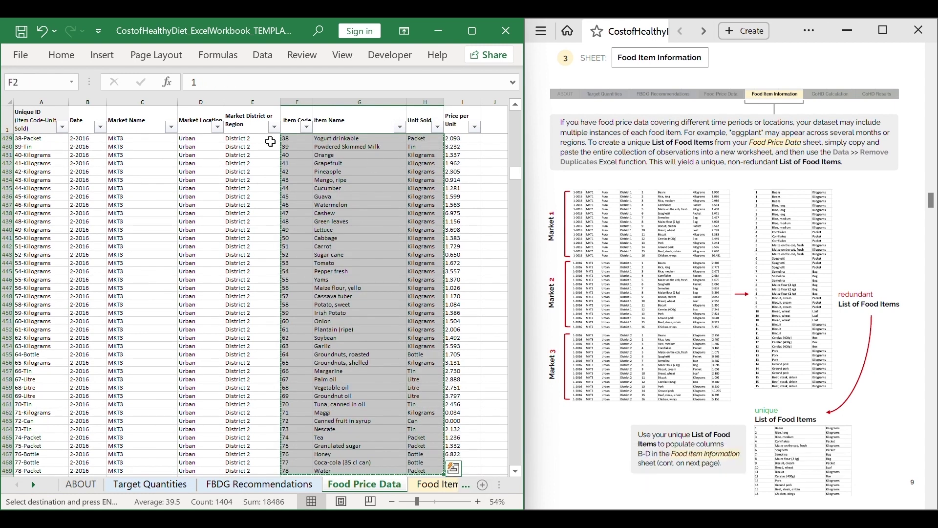
left_click(309, 113)
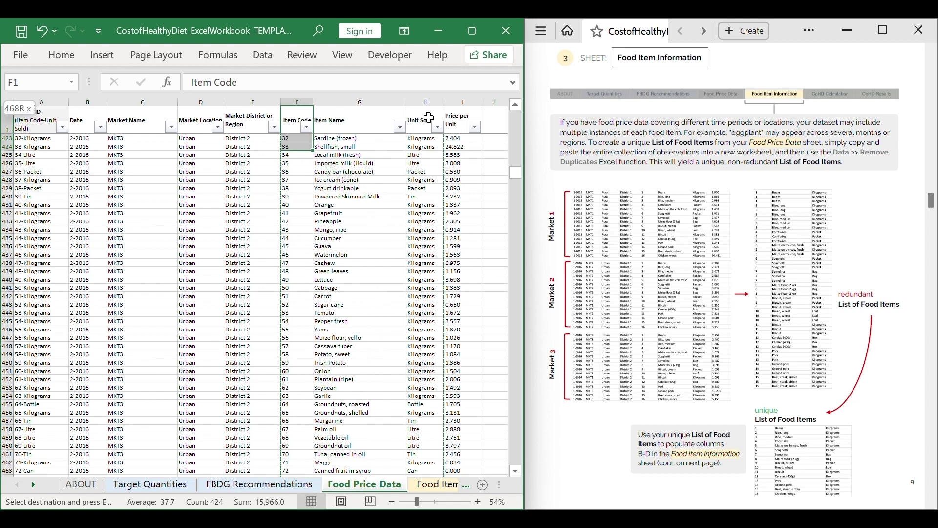
scroll(313, 244, "up", 20)
left_click(436, 485)
left_click(165, 144)
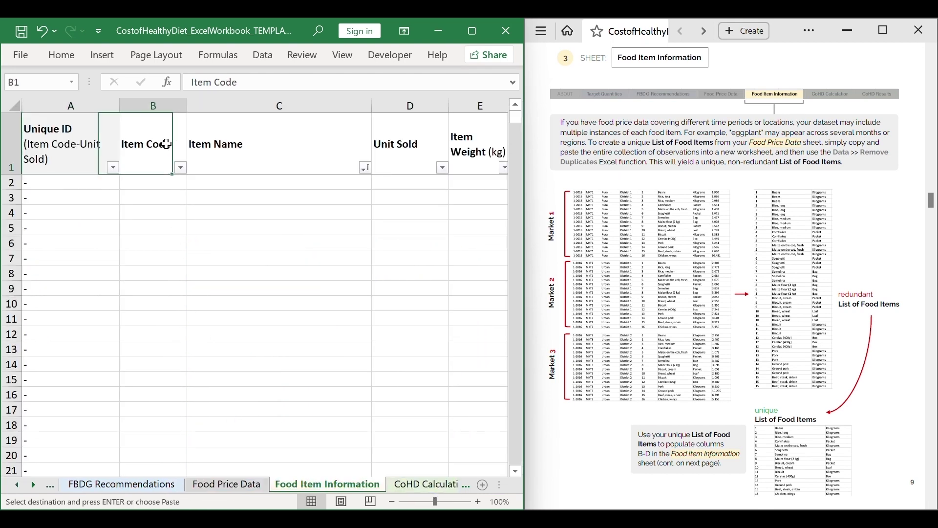
Paste the copied food items into the table starting at the first empty Item Code cell.
left_click(278, 142)
left_click(433, 156)
left_click(149, 183)
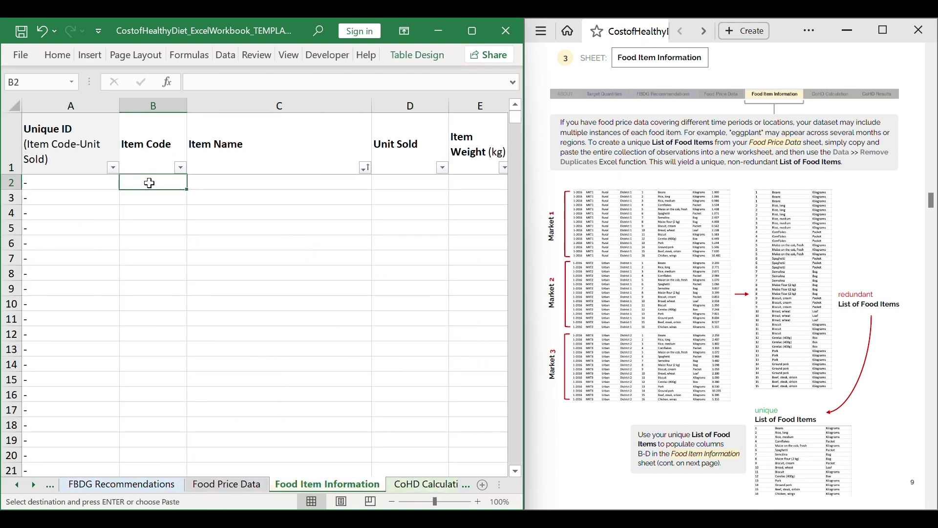
key("ctrl+v")
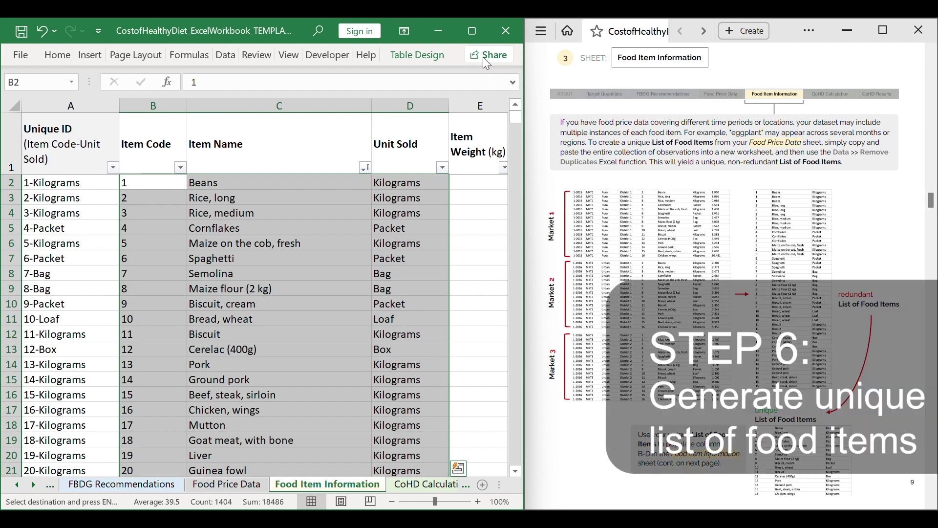
Remove duplicate rows with Remove Duplicates, dropping 390 duplicates to leave 78 unique items.
left_click(229, 55)
left_click(193, 280)
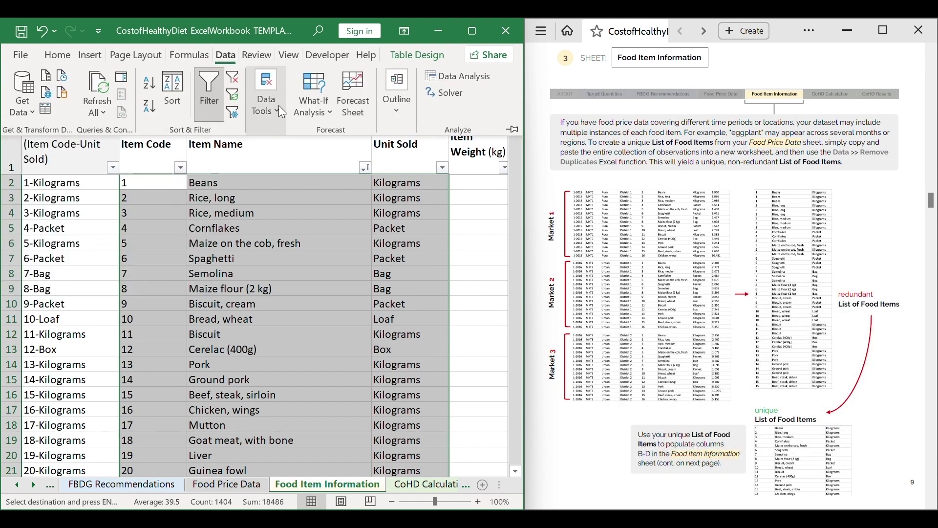
left_click(266, 95)
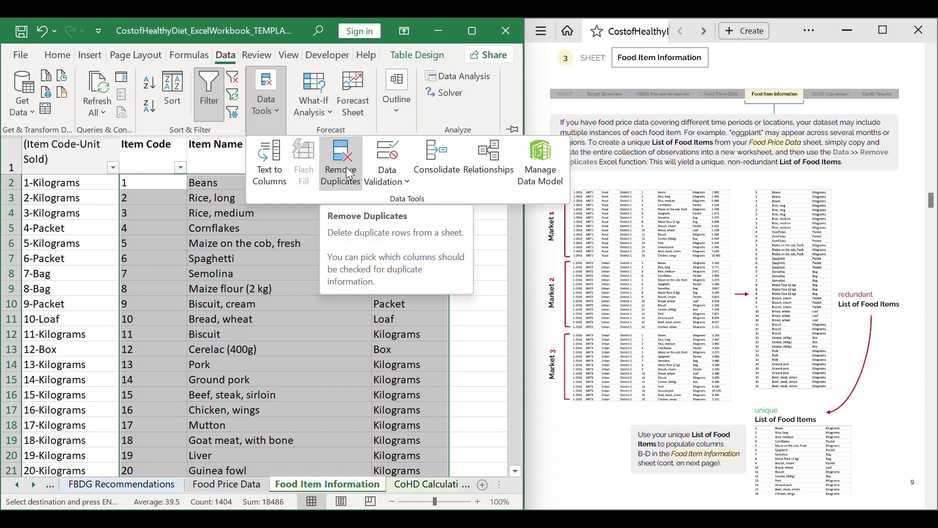
left_click(350, 173)
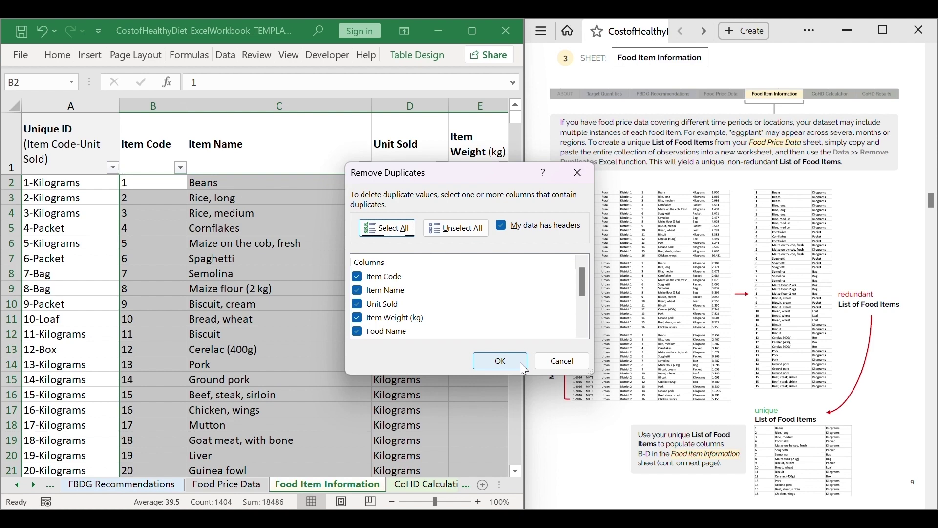
left_click(520, 362)
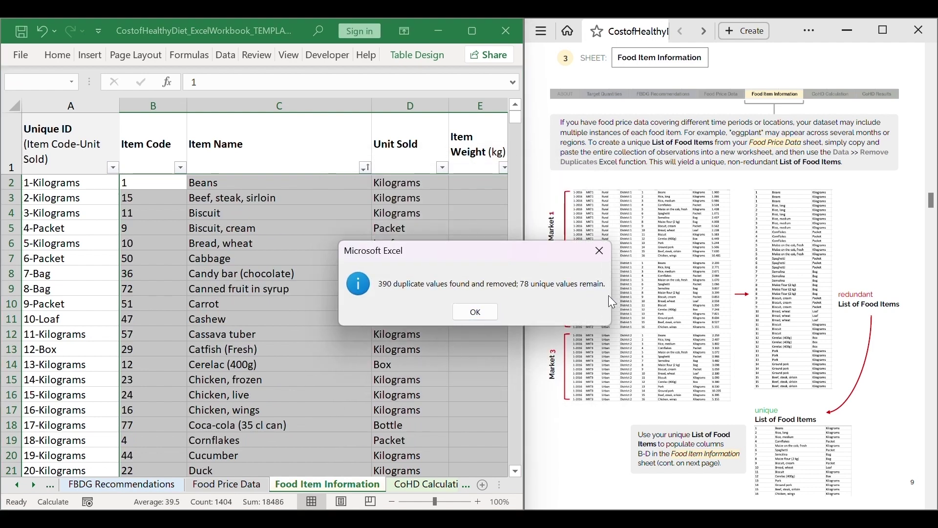
left_click(472, 313)
Sort the food items by Item Code in ascending order and zoom out slightly.
scroll(247, 352, "down", 20)
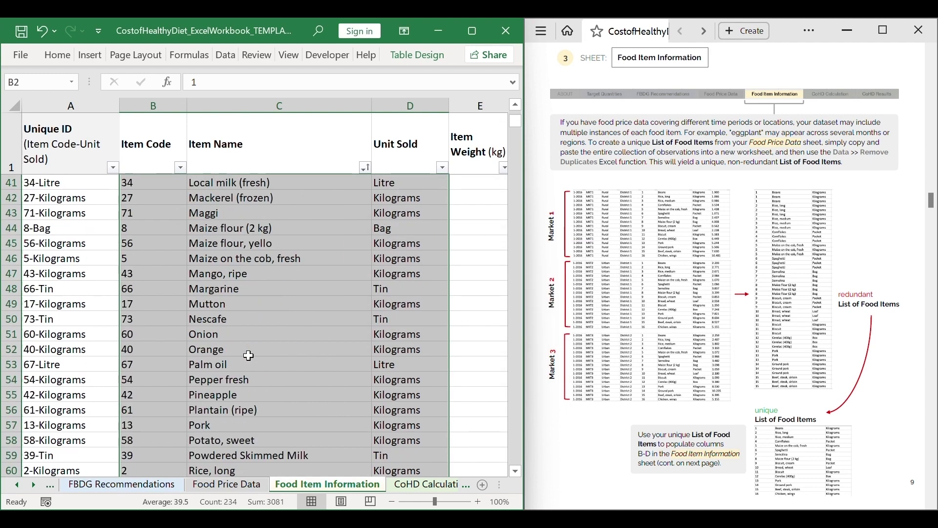
scroll(165, 351, "up", 20)
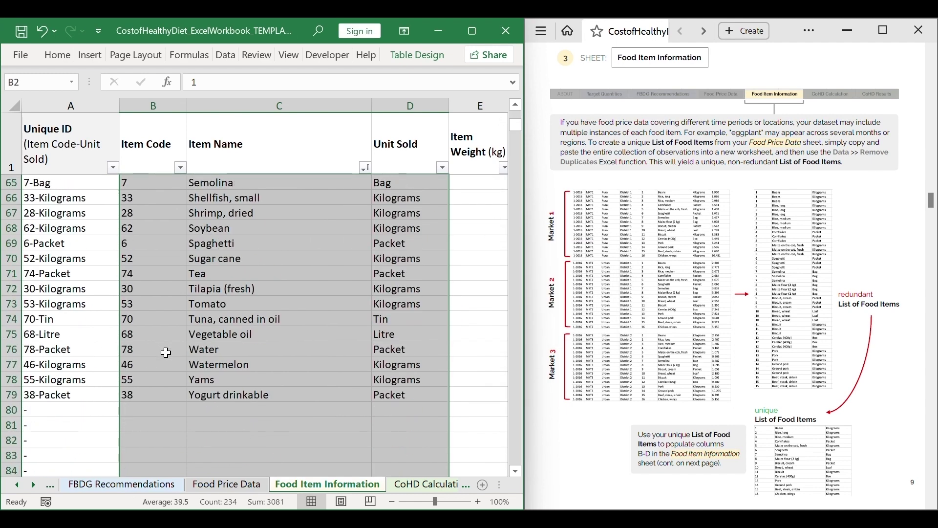
scroll(166, 352, "up", 2)
left_click(164, 184)
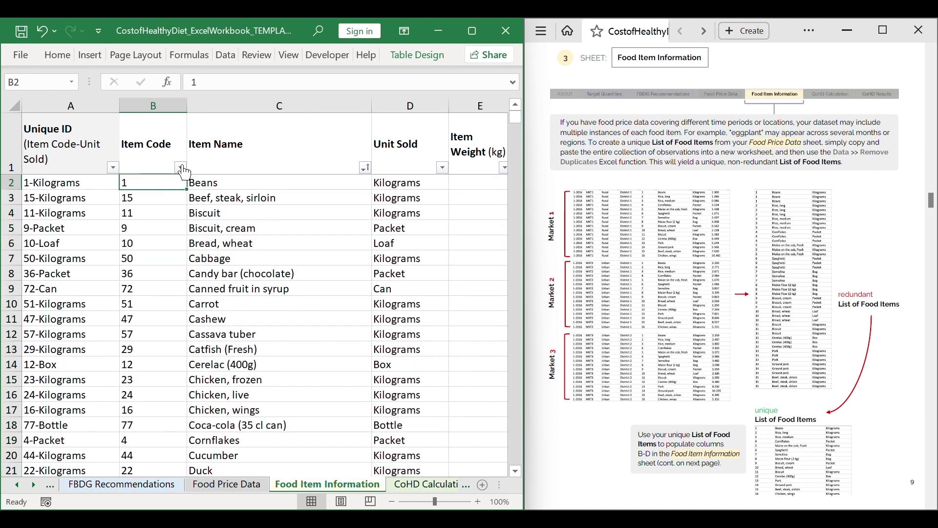
left_click(181, 168)
left_click(176, 190)
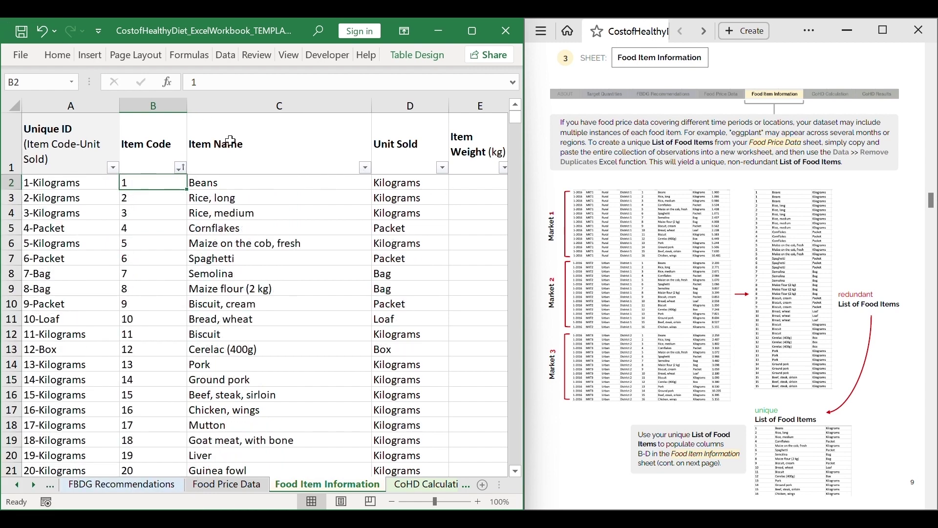
left_click_drag(435, 502, 430, 502)
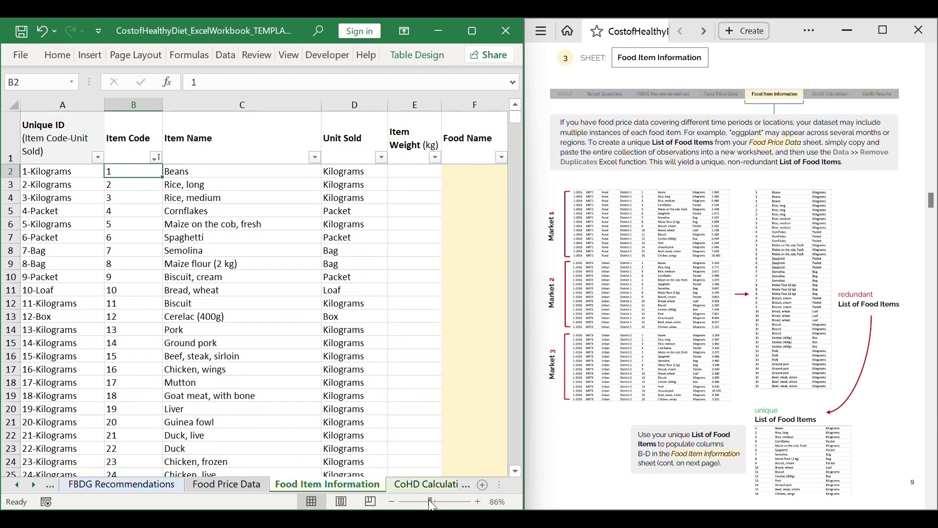
Enter an Item Weight of 1 kg for Beans, Rice, long and Rice, medium in E2:E4.
scroll(761, 338, "down", 8)
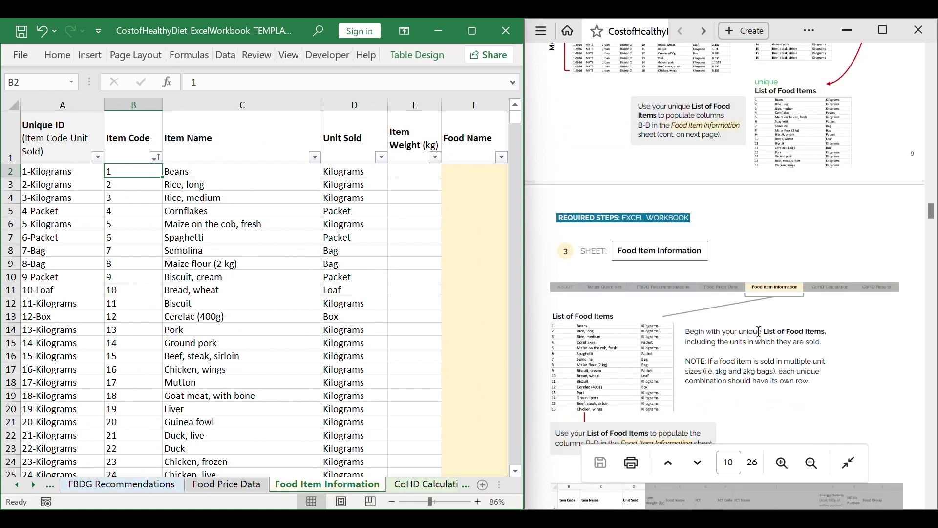
scroll(760, 333, "down", 3)
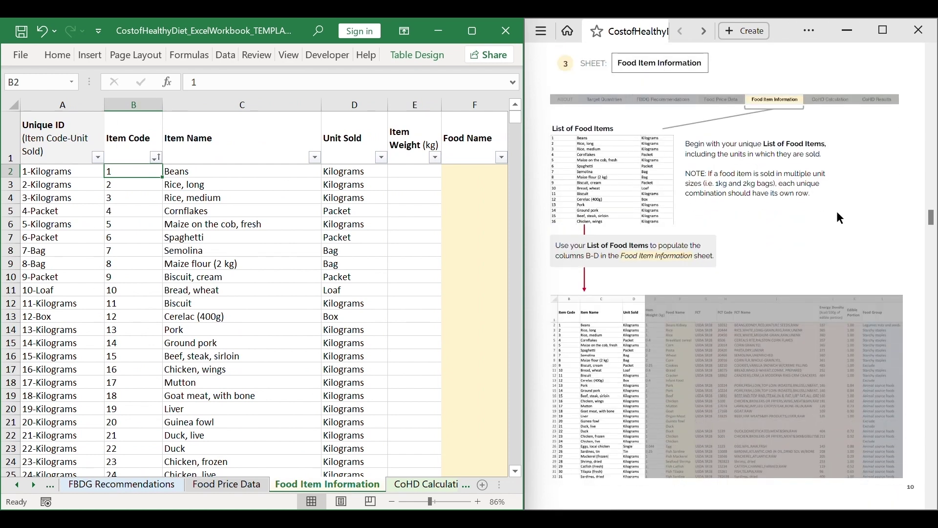
scroll(859, 219, "down", 10)
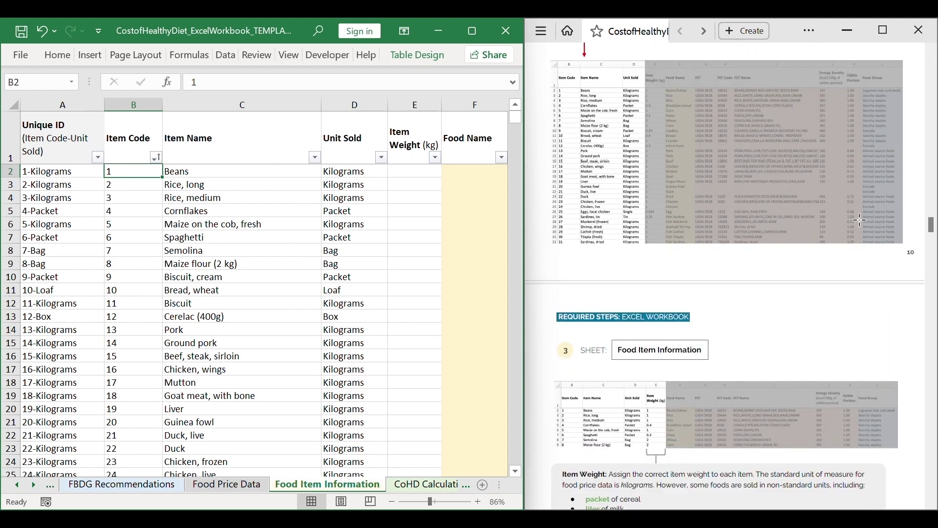
scroll(859, 220, "down", 2)
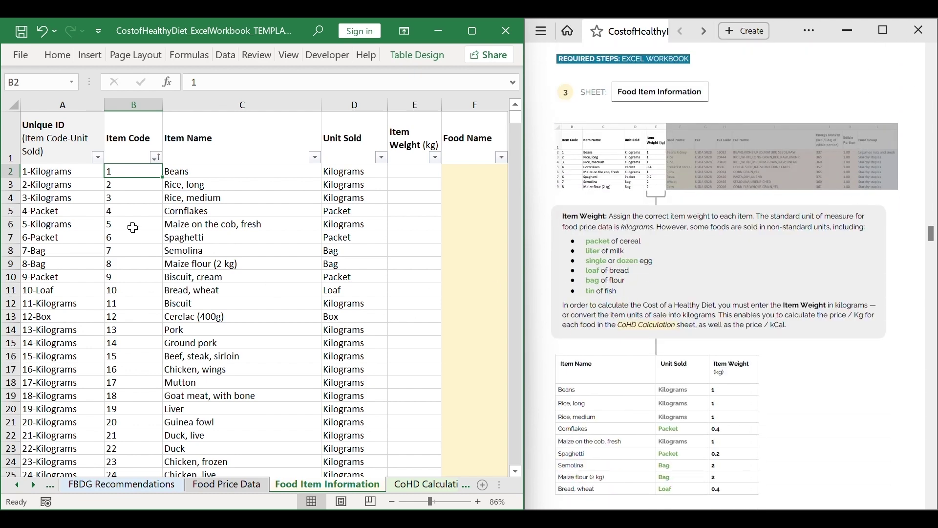
left_click(419, 176)
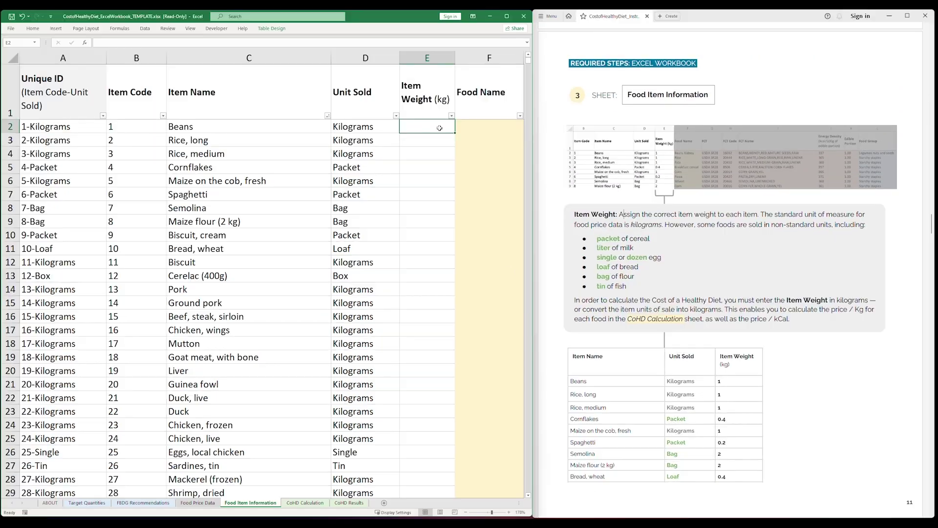
type("1")
key("Return")
type("1")
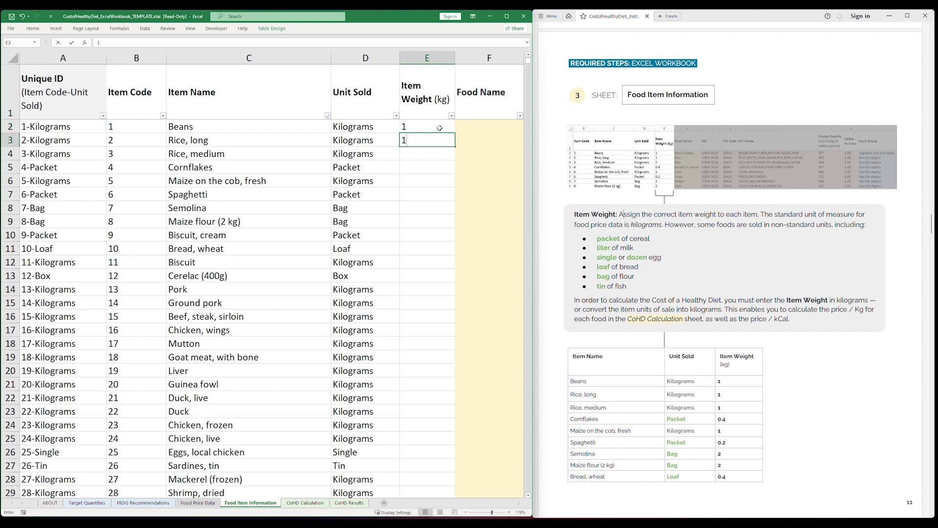
key("Return")
type("1")
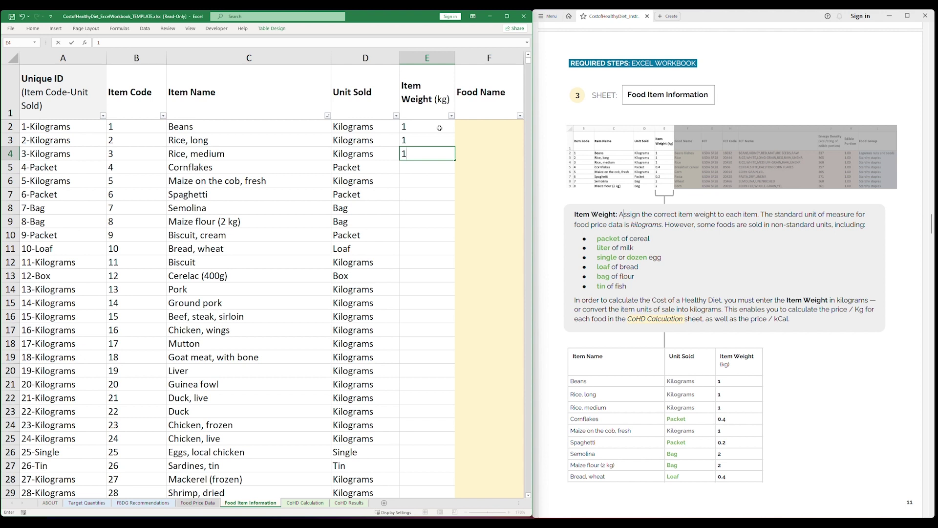
key("Return")
Check Cornflakes' sold unit against the guide's non-standard units note, then select its weight cell E5.
left_click(132, 170, "shift")
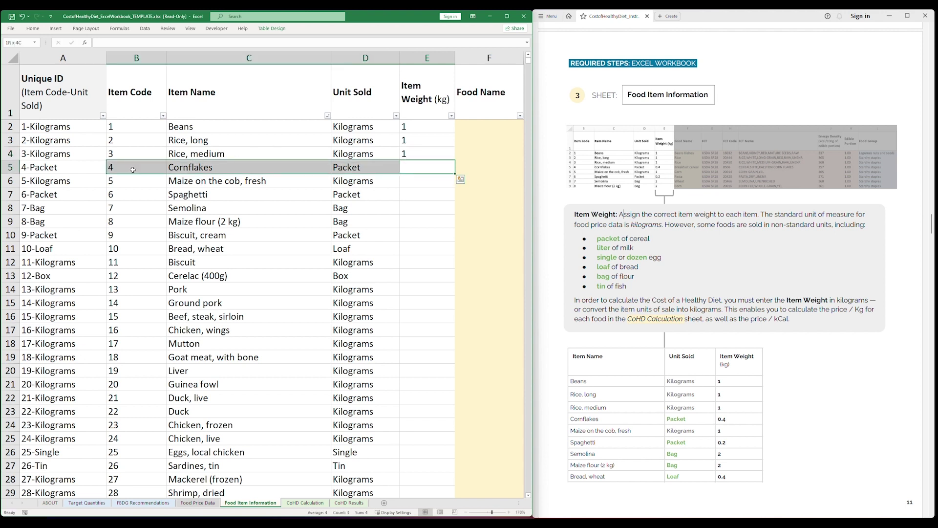
left_click(344, 170)
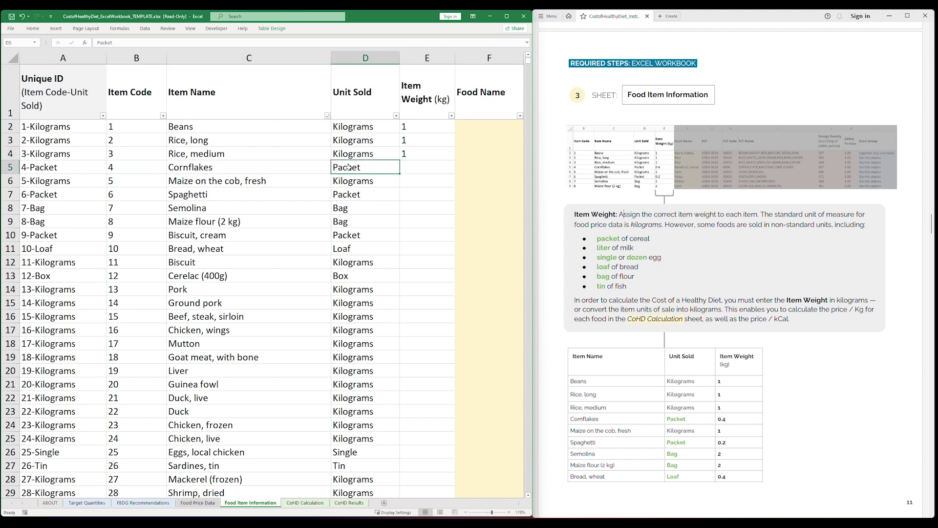
left_click_drag(833, 225, 667, 226)
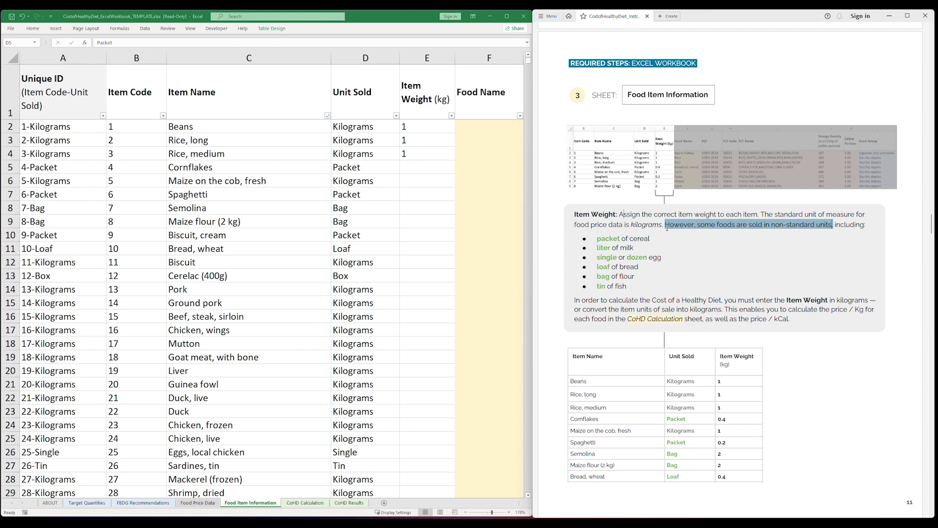
left_click(668, 229)
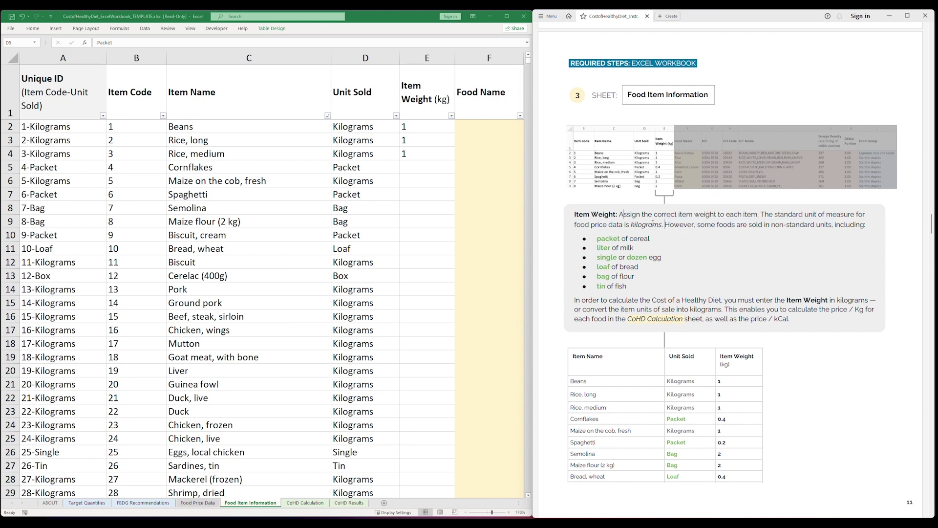
left_click(400, 167)
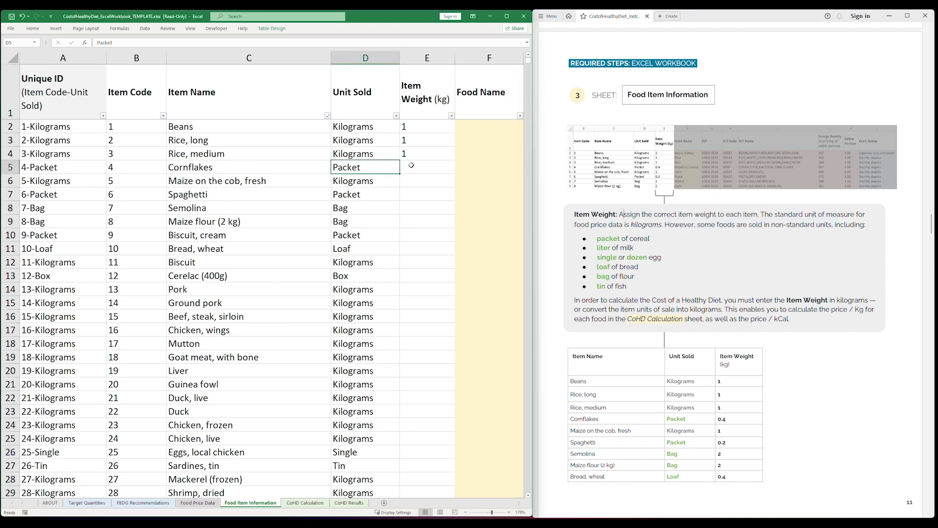
left_click(412, 166)
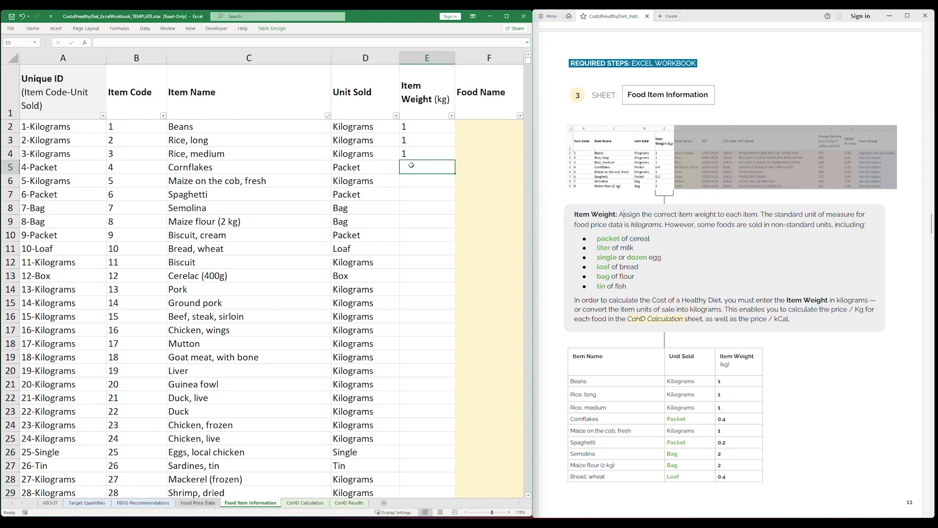
Enter weights 0.4 Cornflakes, 1 Maize on the cob, 0.2 Spaghetti and 2 Semolina.
type("0.4")
key("Return")
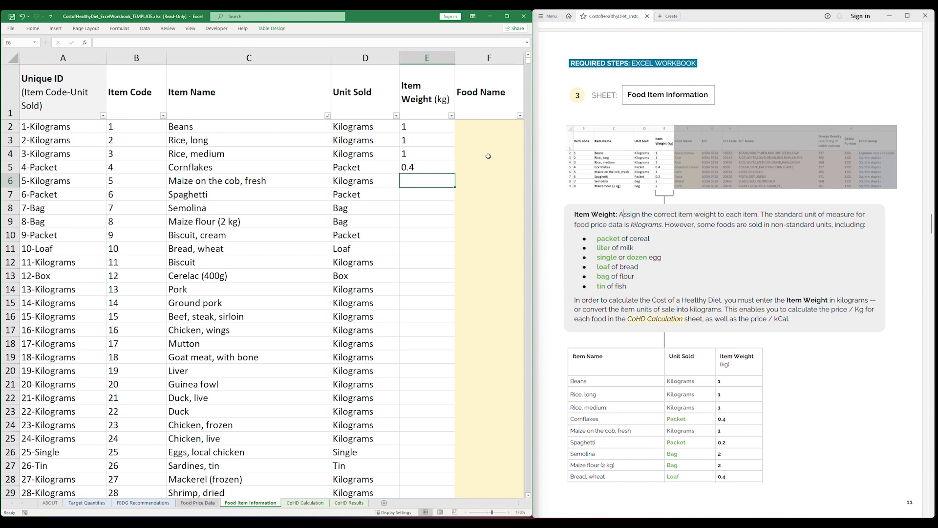
type("1")
key("Return")
type("0.")
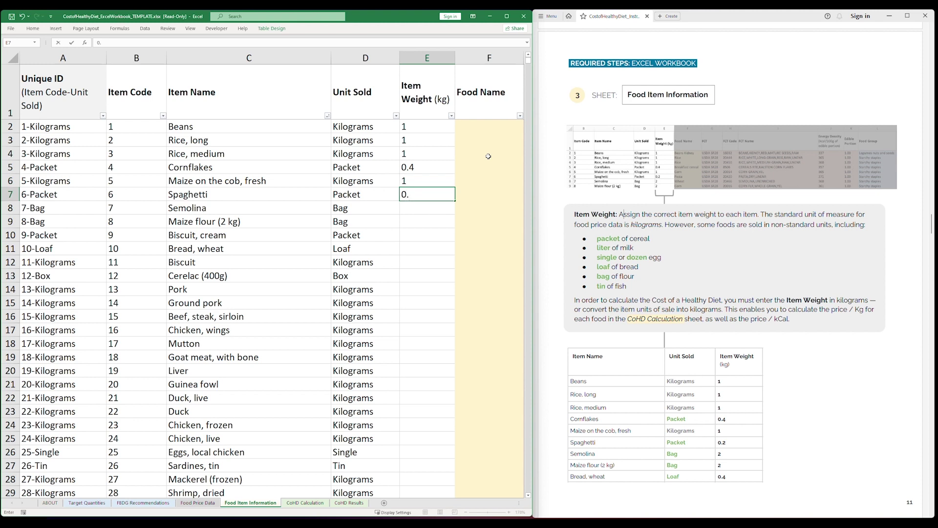
type("2")
key("Return")
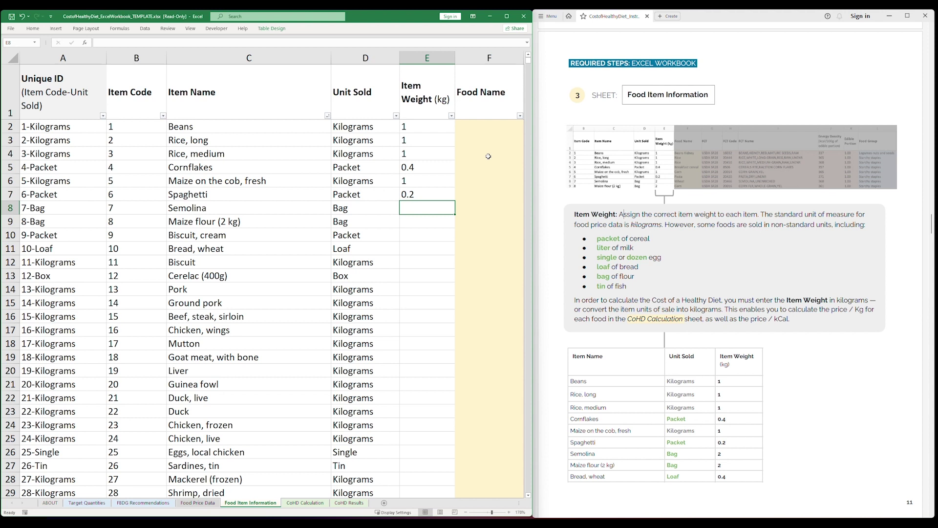
type("2")
key("Return")
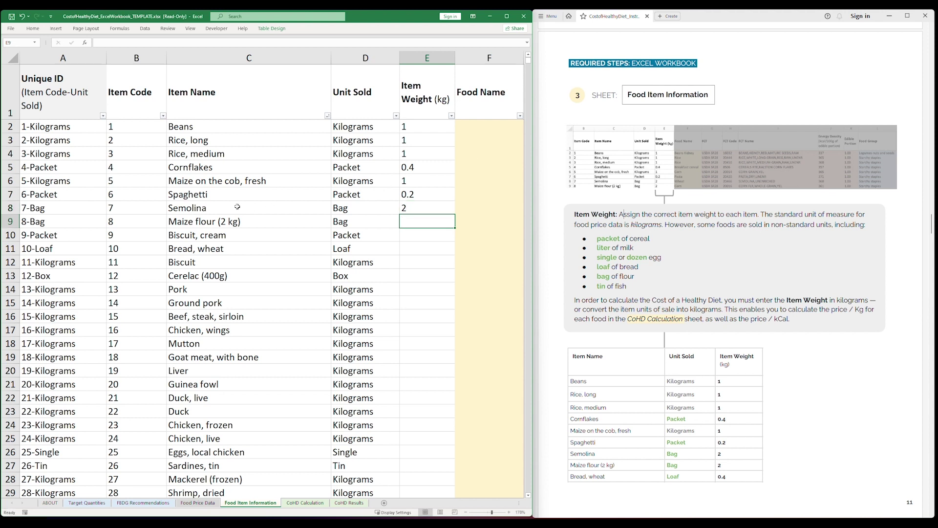
Enter weights 2 Maize flour, 0.25 Biscuit cream, 0.4 Bread wheat, 1 Biscuit, 0.4 Cerelac.
left_click(131, 222, "shift")
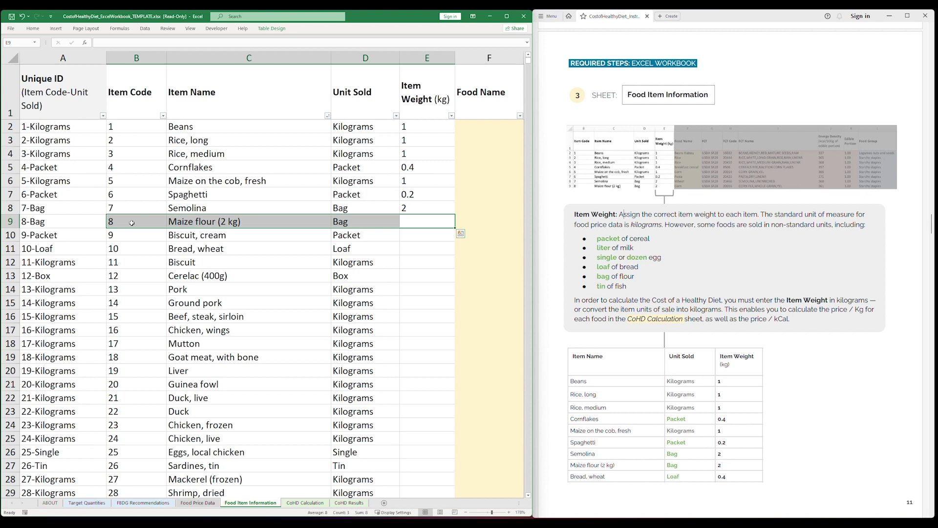
left_click(437, 221)
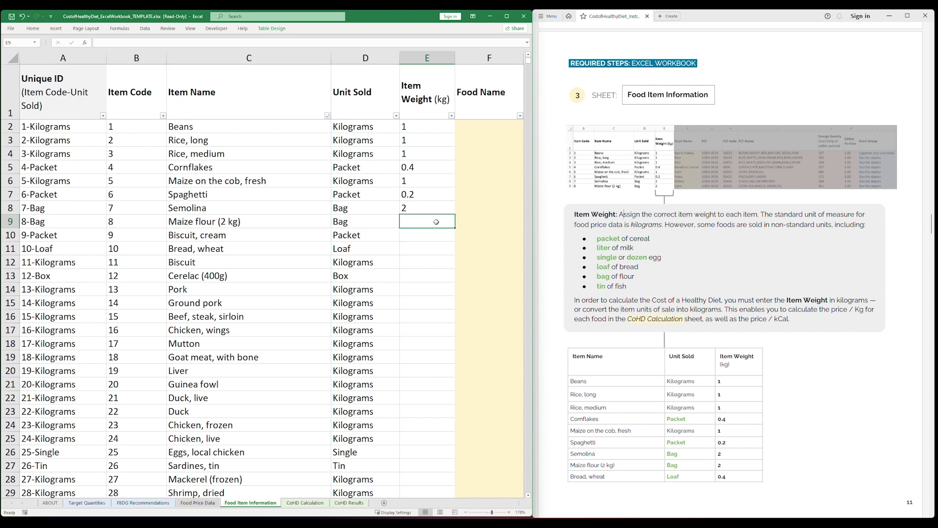
type("2")
key("Return")
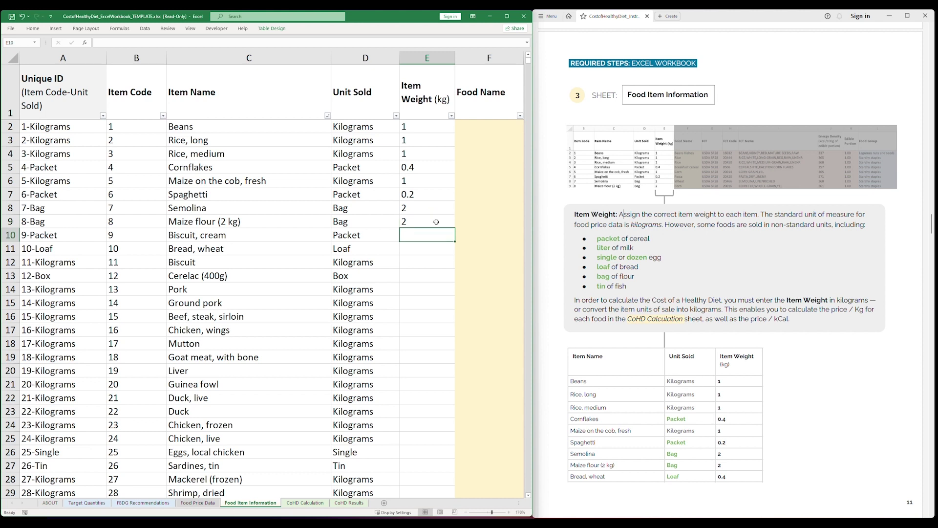
type("0.25")
key("Return")
type("0")
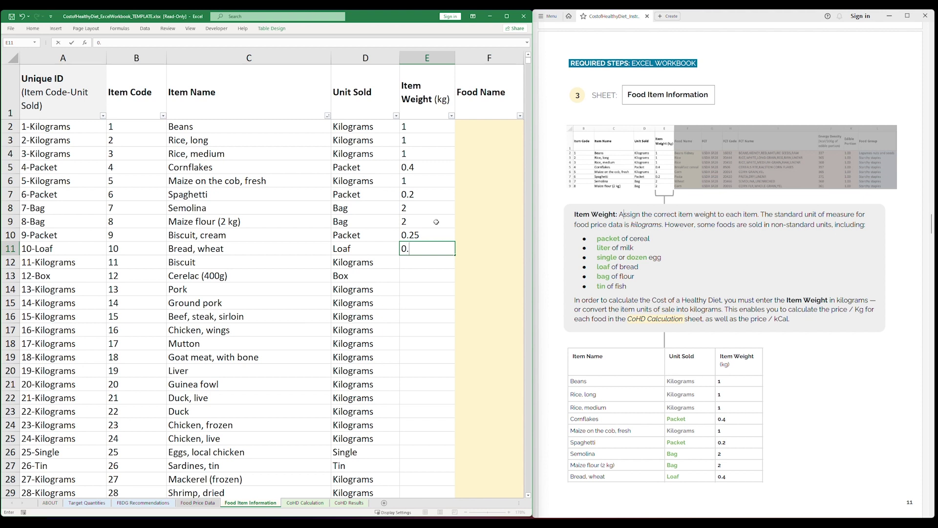
type(".4")
key("Return")
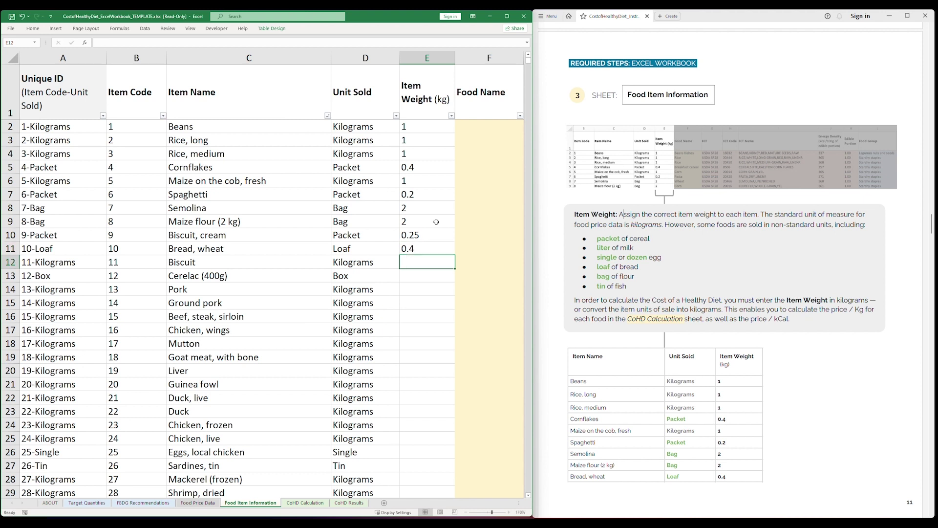
type("1")
key("Return")
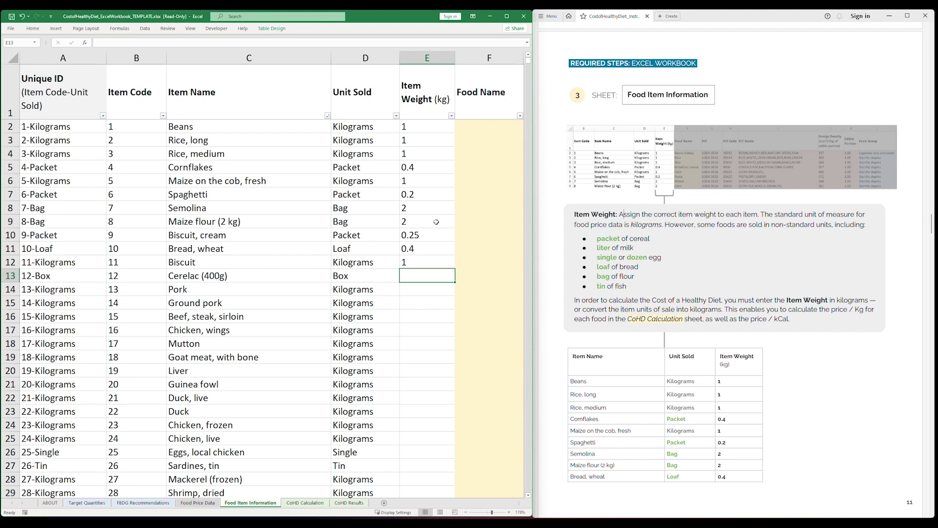
type("0.4")
key("Return")
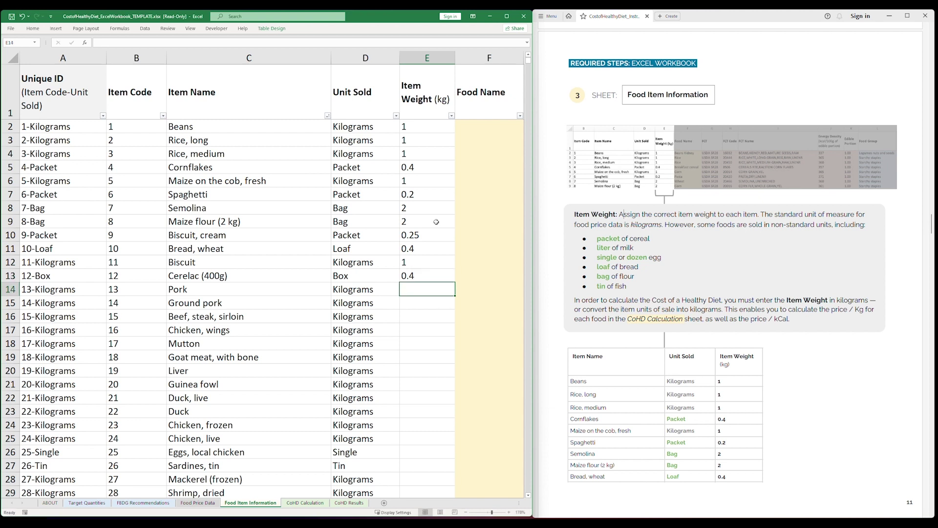
Enter 1 kg for every meat row from Pork through Chicken, live.
type("1")
key("Return")
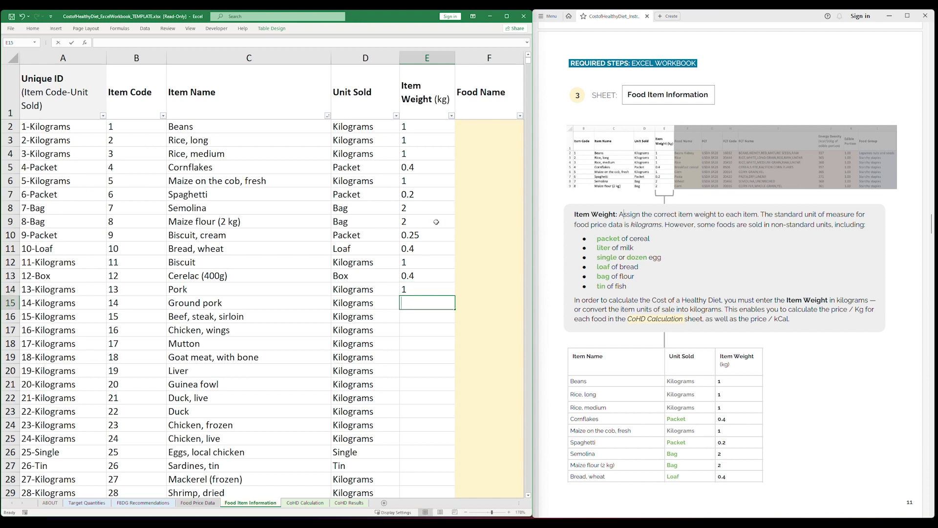
type("1")
key("Return")
type("1")
key("Return")
type("1")
key("Return")
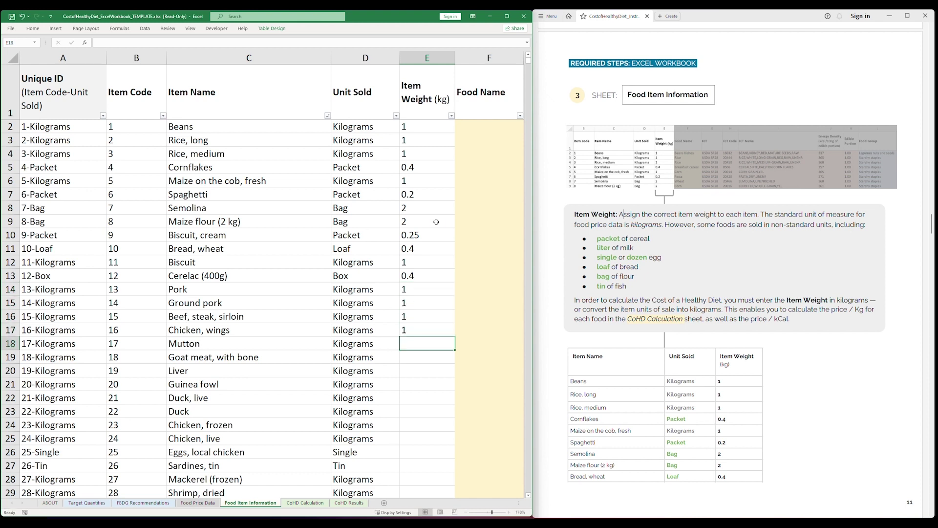
type("1")
key("Return")
type("1")
key("Return")
type("1 1")
key("Return")
type("1")
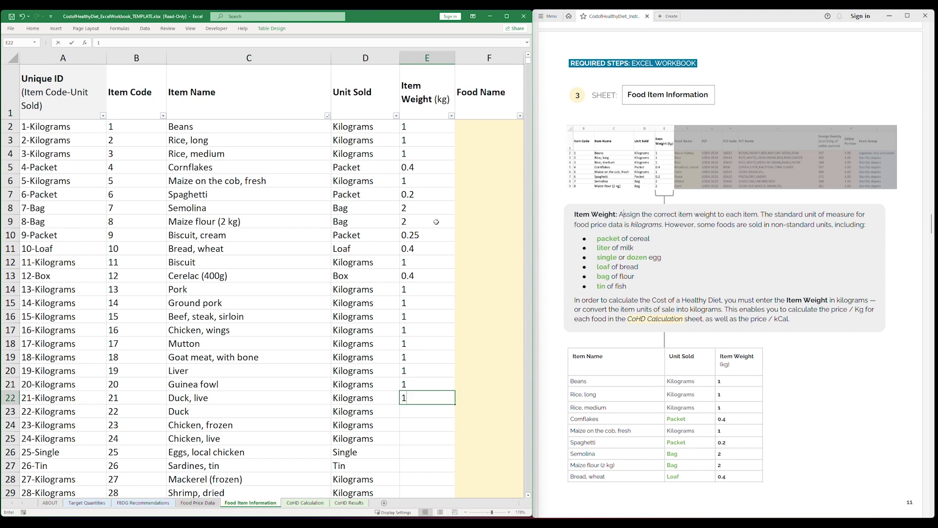
key("Return")
type("1")
key("Return")
type("1")
key("Return")
type("1")
key("Return")
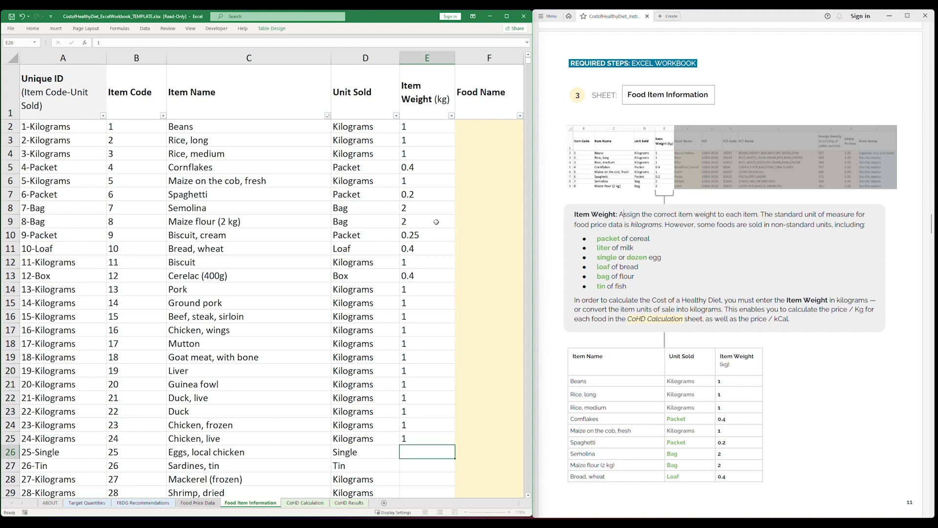
Enter weights for Eggs 0.044 kg, Sardines tin 0.25 kg and Mackerel 1 kg.
left_click(138, 452, "shift")
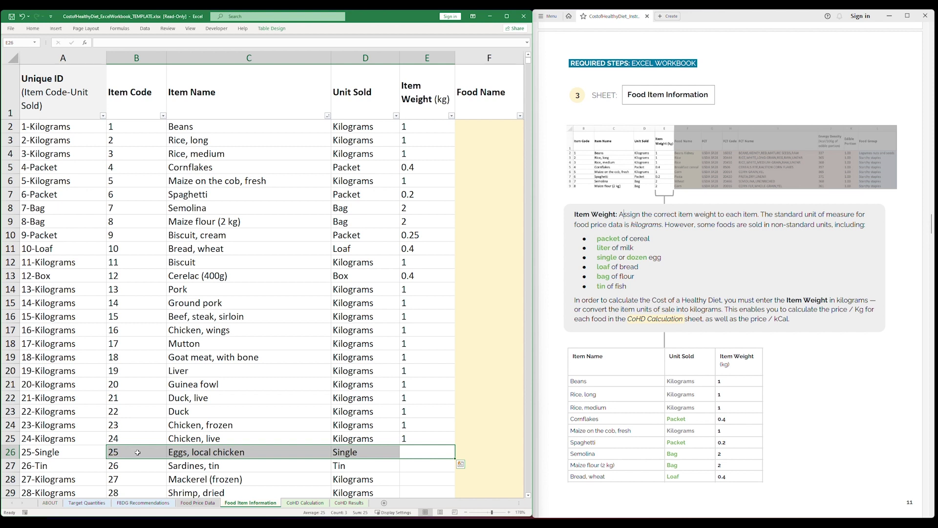
left_click(416, 449)
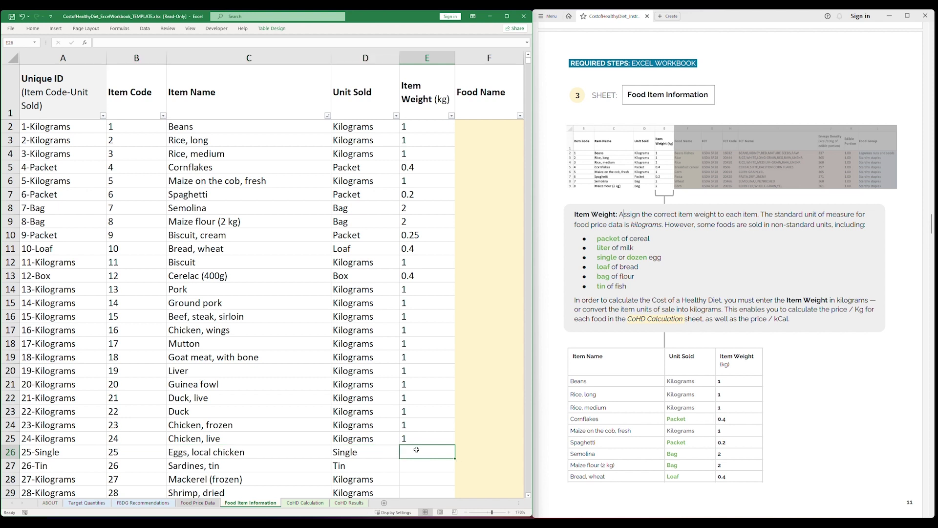
type("0.044")
key("Return")
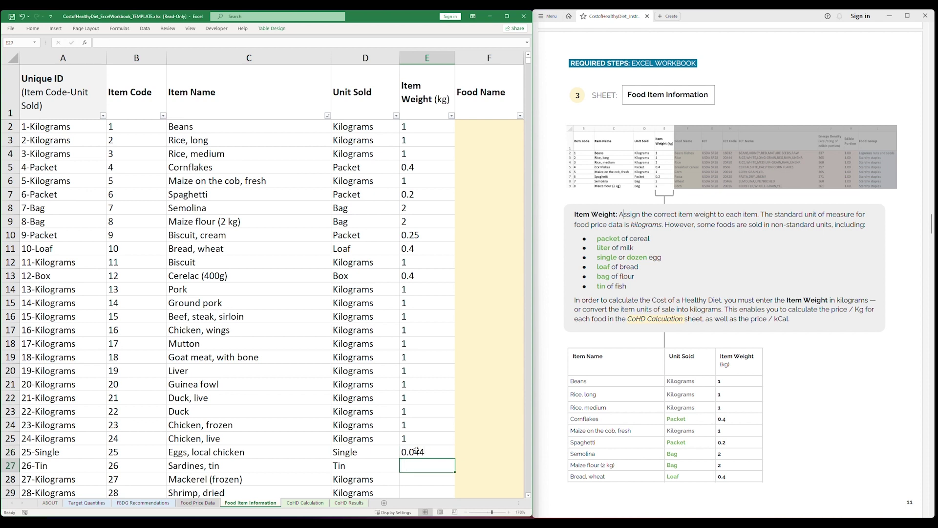
type("0.25")
key("Return")
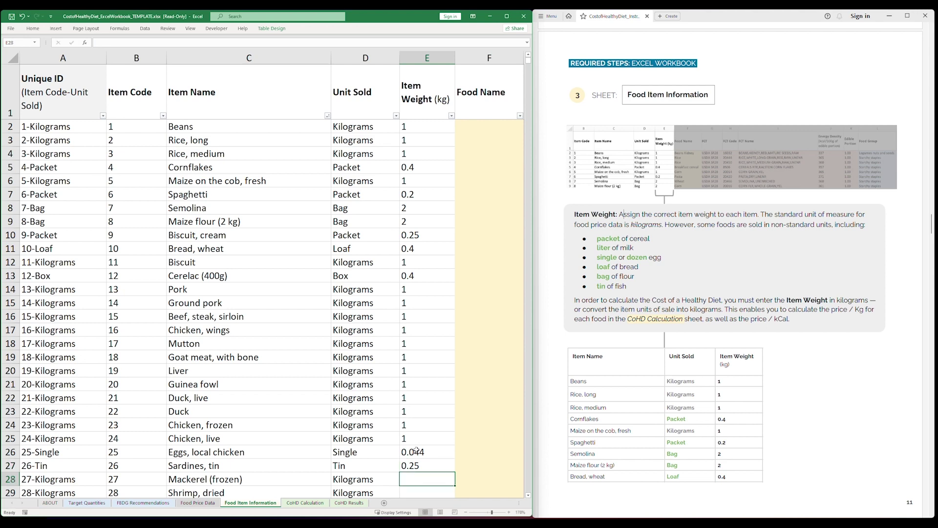
type("1")
key("Return")
Give Shrimp, Catfish, Tilapia, the sardine rows and small Shellfish 1 kg each.
scroll(426, 342, "down", 9)
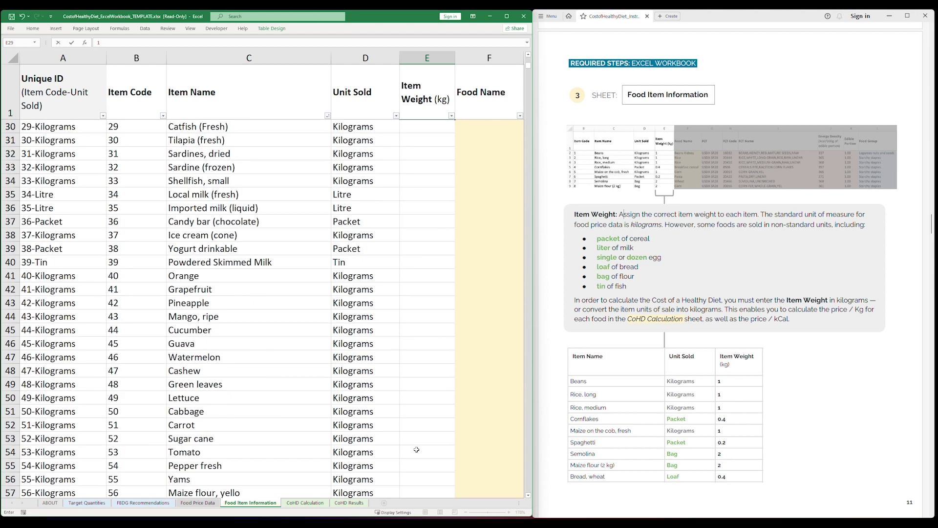
type("1")
left_click(433, 210)
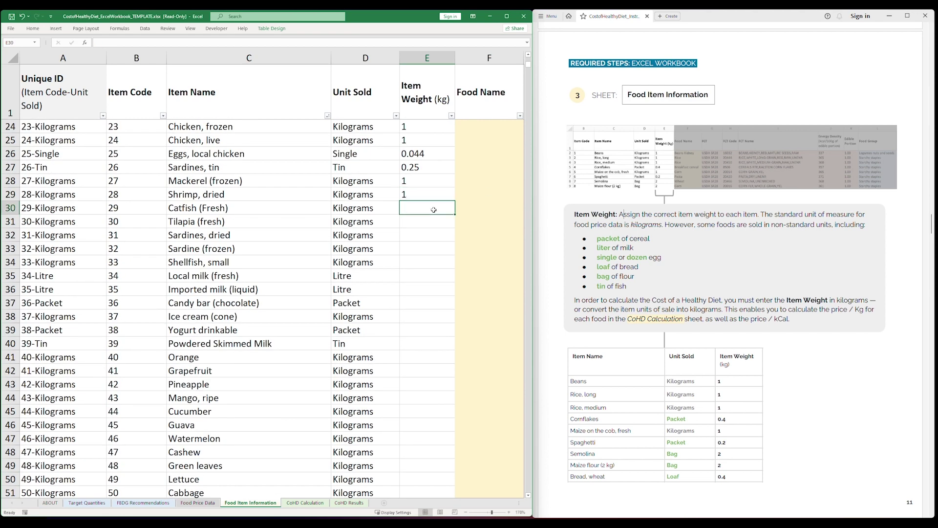
type("1")
key("Return")
type("1")
key("Return")
type("1 1")
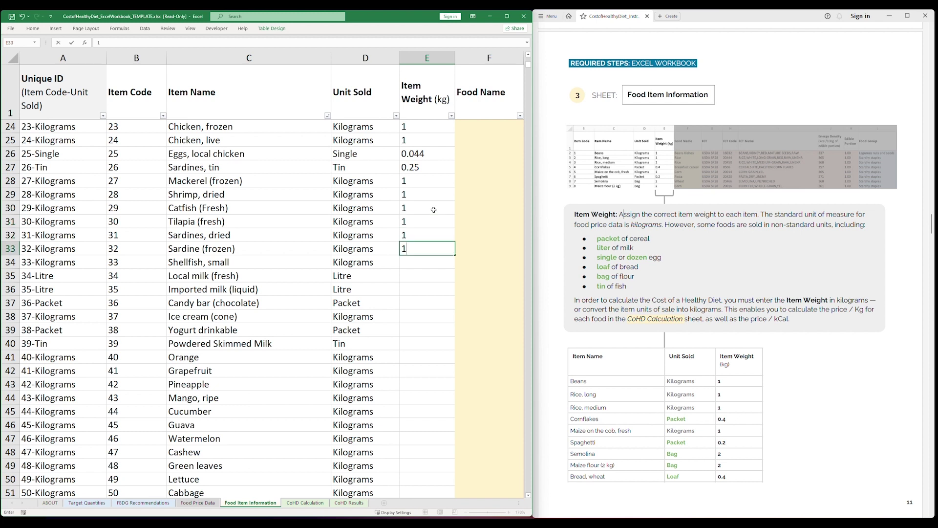
key("Return")
type("1")
key("Return")
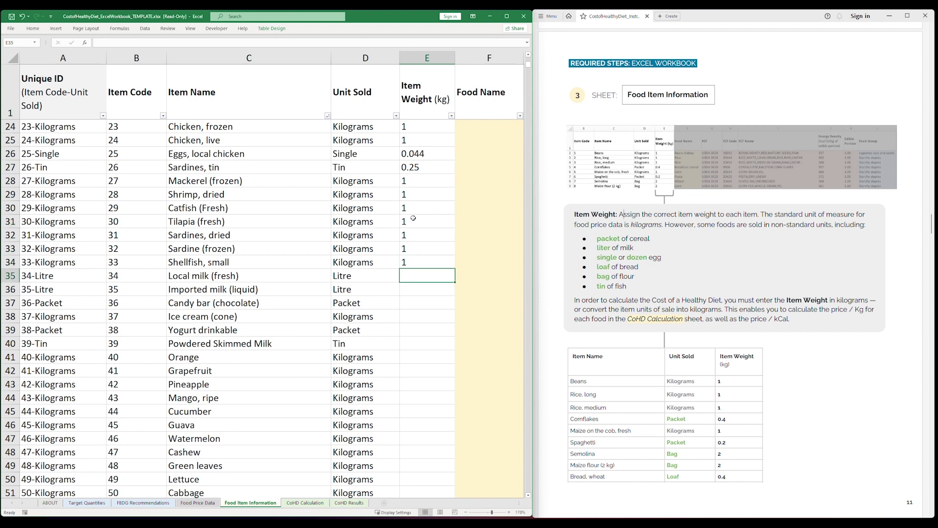
Enter dairy weights: both milks 1.03, candy bar 0.125, ice cream 1, yogurt 1, powdered skimmed milk 0.38.
left_click(116, 289, "shift")
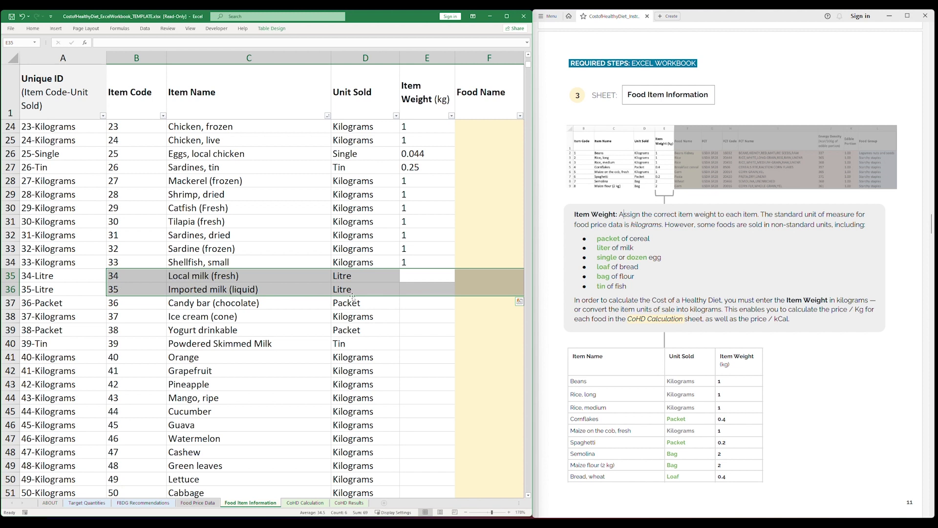
left_click(422, 275)
type("1.03")
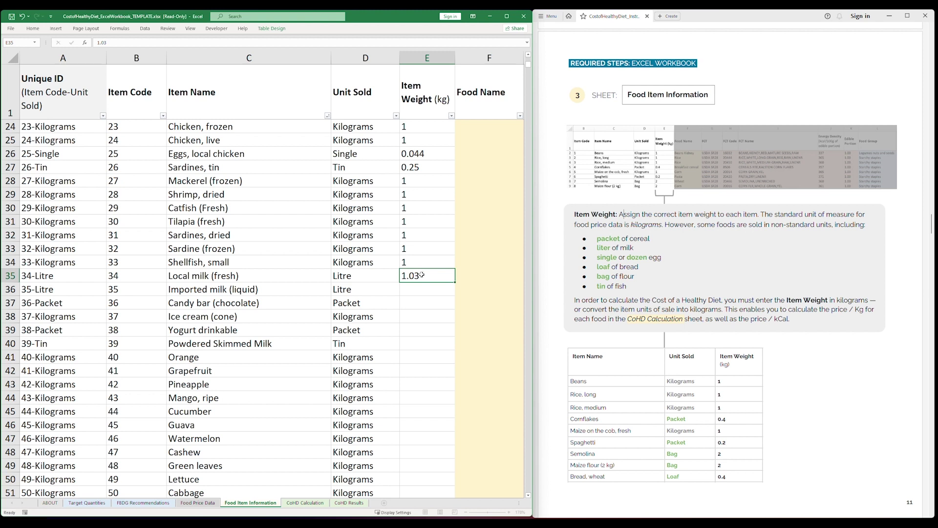
key("Return")
type("1.03")
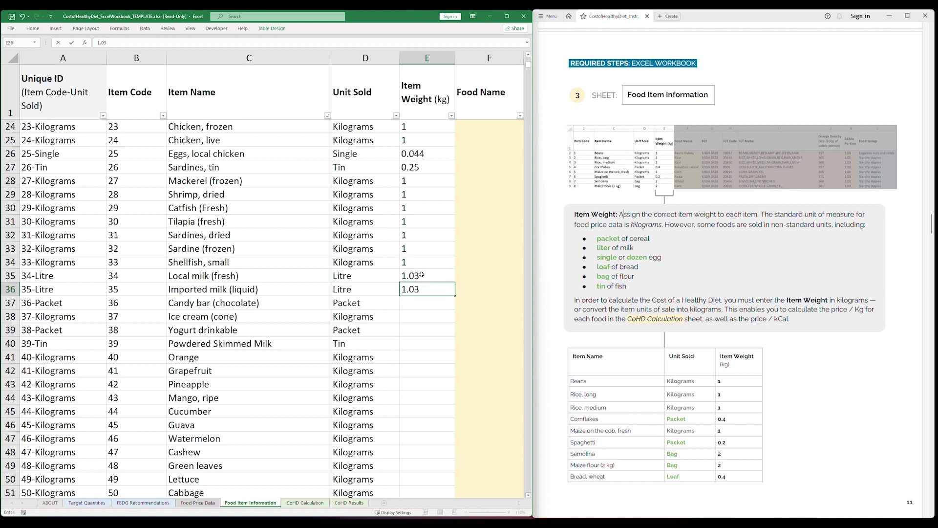
key("Return")
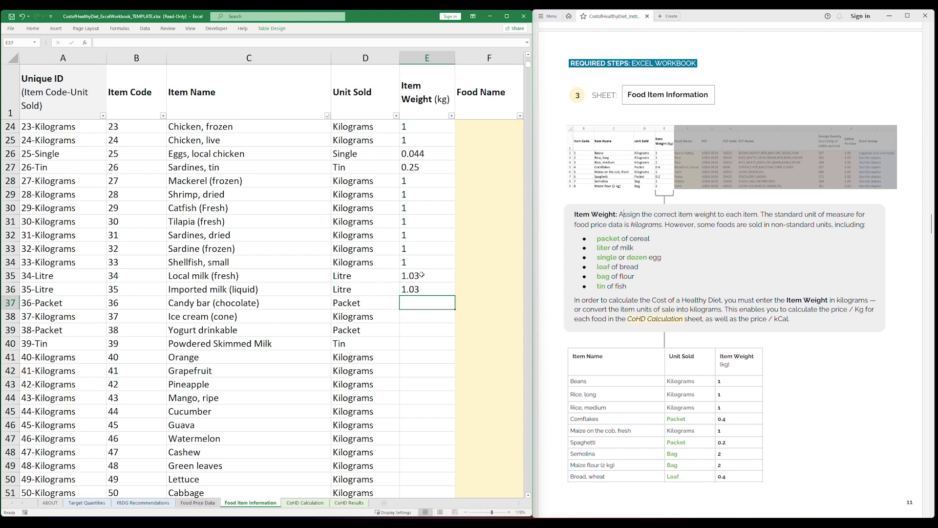
type("0.125")
key("Return")
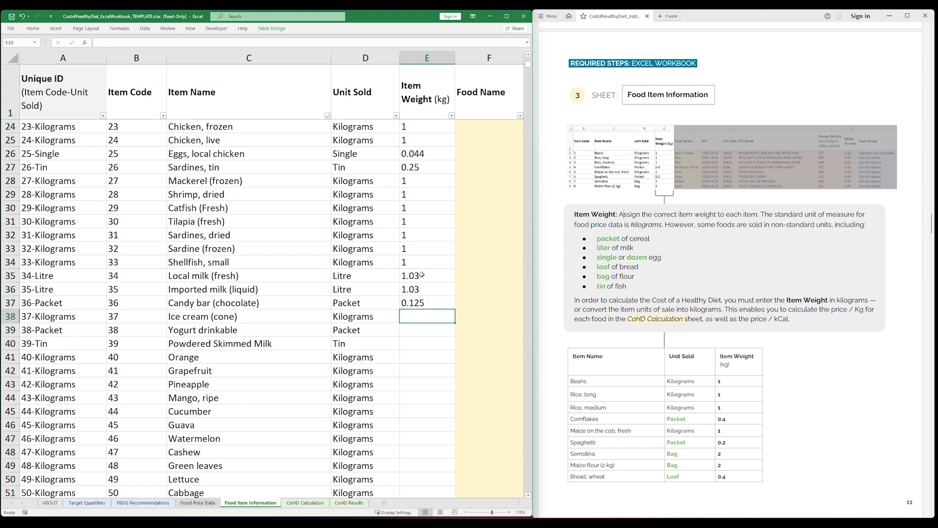
type("1")
key("Return")
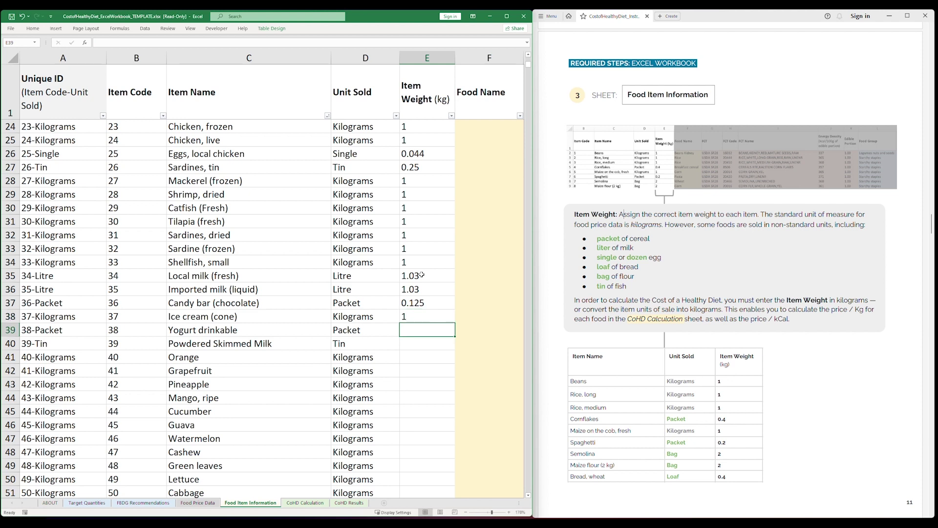
type("1")
key("Return")
type("0")
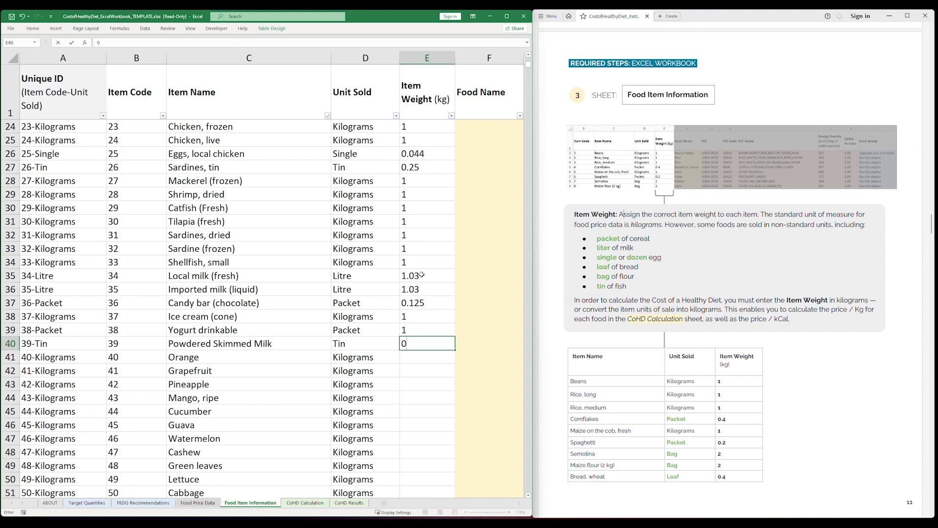
type(".38")
key("Return")
Fill 1 kg for each fruit and vegetable, orange and grapefruit through garlic.
type("1")
key("Return")
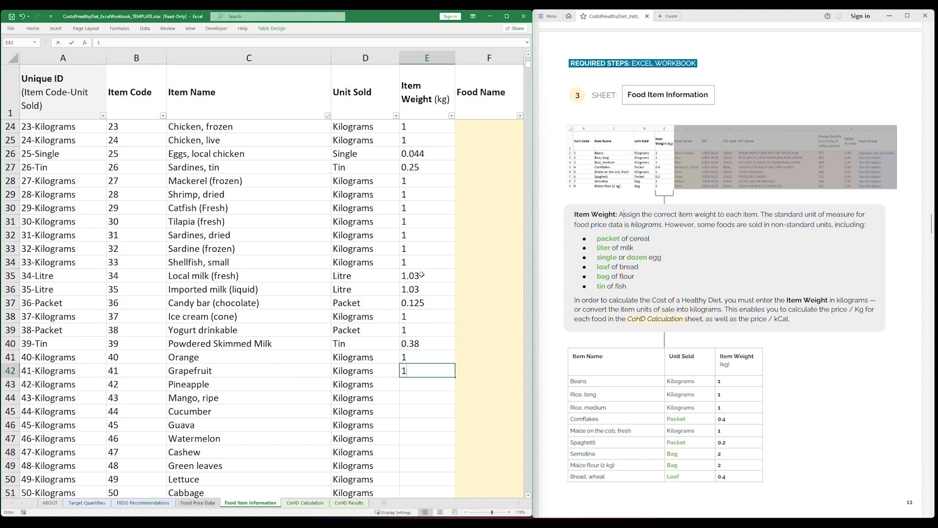
type("1")
key("Return")
type("1")
key("Return")
type("1")
key("Return")
type("1")
key("Return")
type("1")
key("Return")
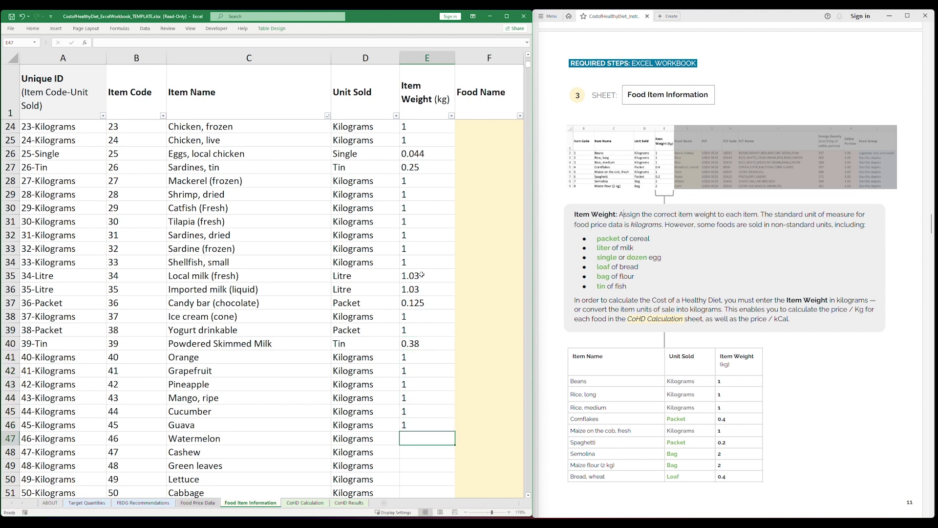
type("1")
key("Return")
type("1")
key("Return")
type("1")
key("Return")
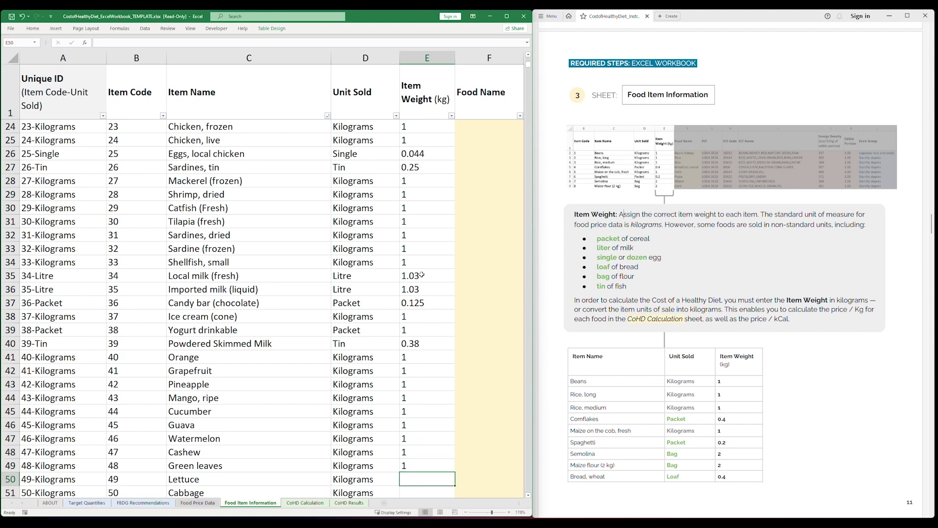
type("1")
key("Return")
type("1")
key("Return")
type("1")
key("Return")
type("1")
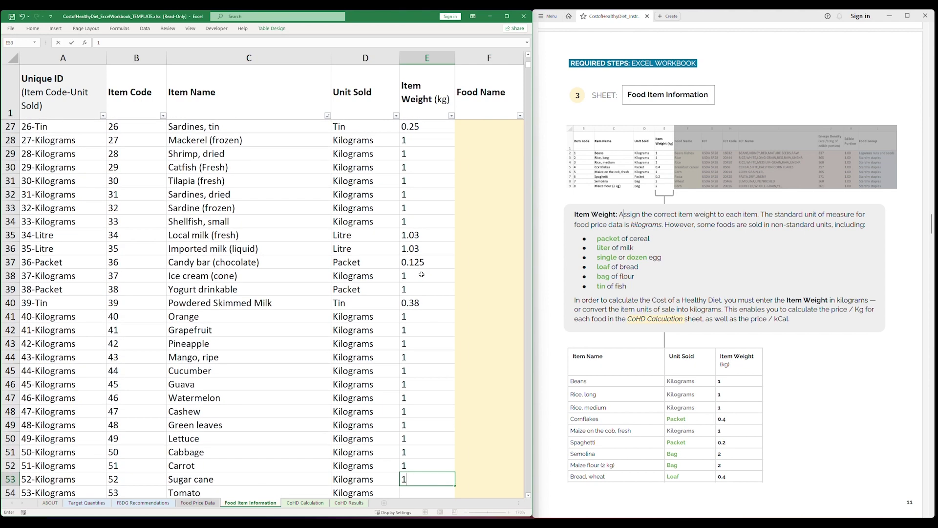
key("Return")
type("1")
key("Return")
type("1")
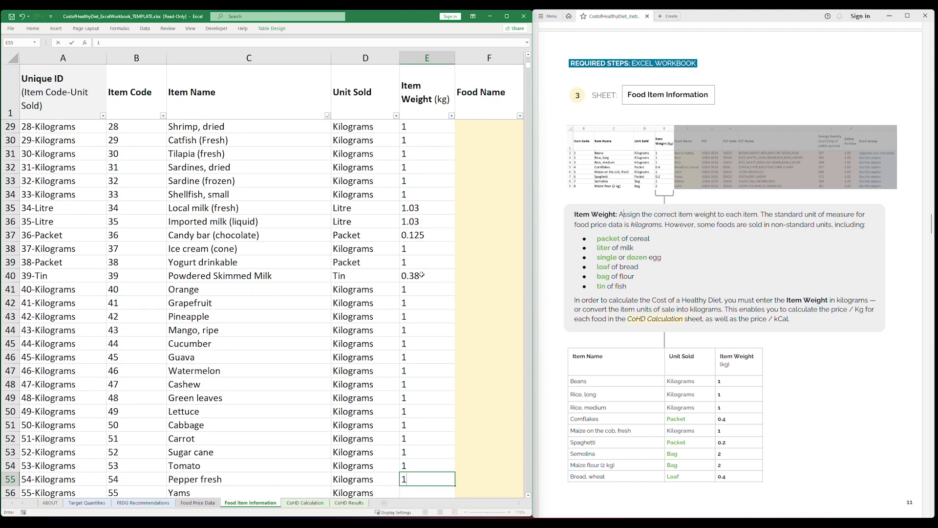
key("Return")
type("1")
key("Return")
type("1")
key("Return")
type("1")
key("Return")
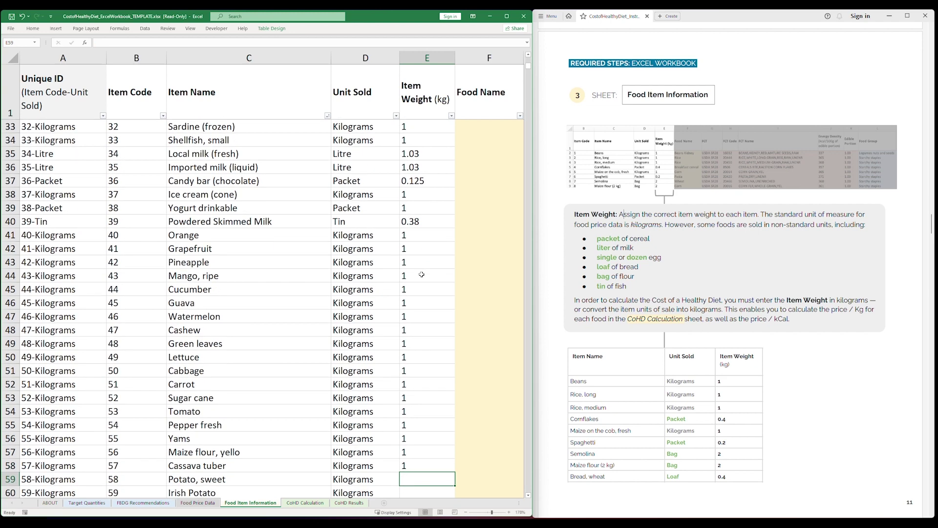
type("1")
key("Return")
type("1")
key("Return")
type("1")
key("Return")
type("1")
key("Return")
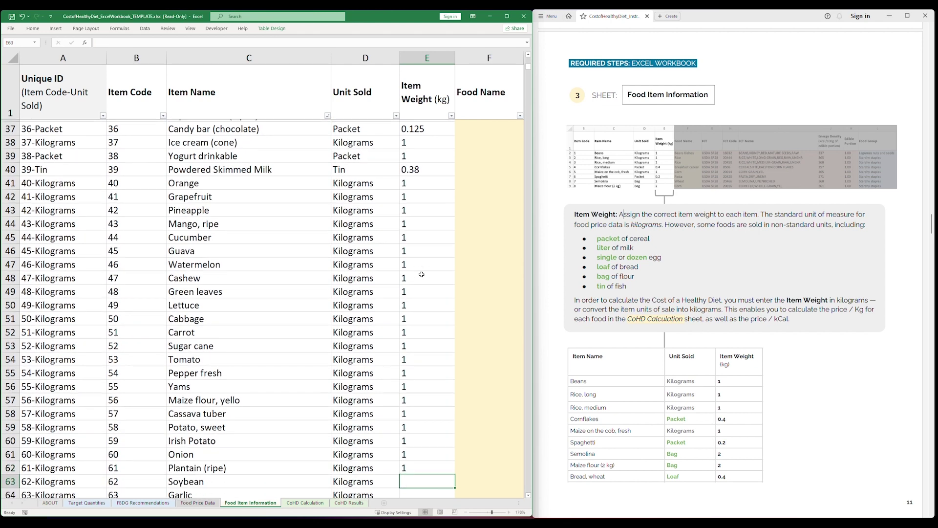
Enter roasted groundnuts 0.45, shelled groundnuts 1 and margarine 0.38.
type("1")
key("Return")
key("1")
key("Return")
type("0.45")
key("Return")
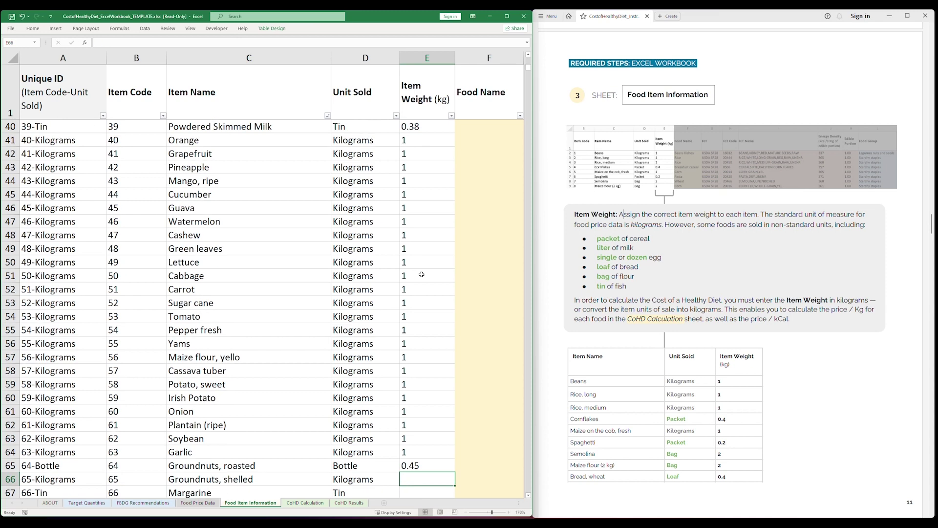
type("1")
key("Return")
type("0.38")
key("Return")
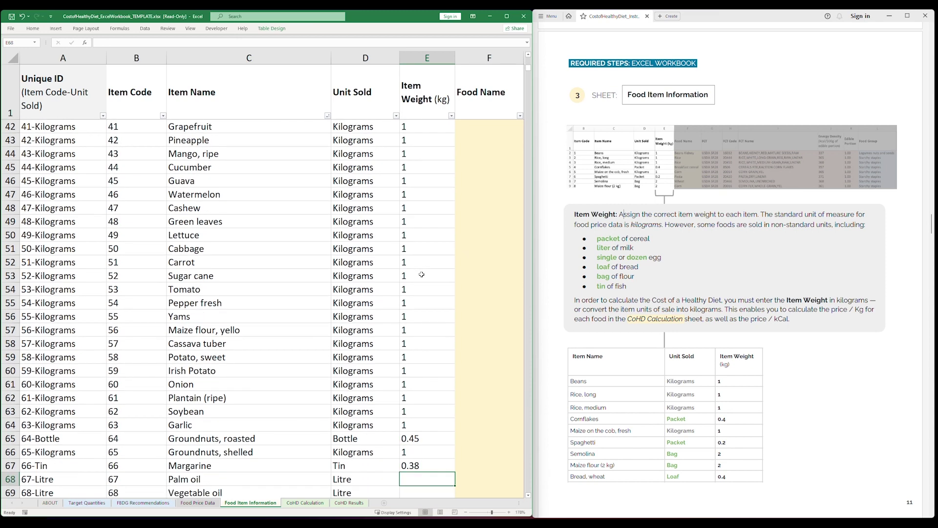
Enter palm oil 0.91, vegetable oil 0.88, groundnut oil 1 and canned tuna 0.17.
left_click(147, 492, "shift")
scroll(145, 439, "down", 5)
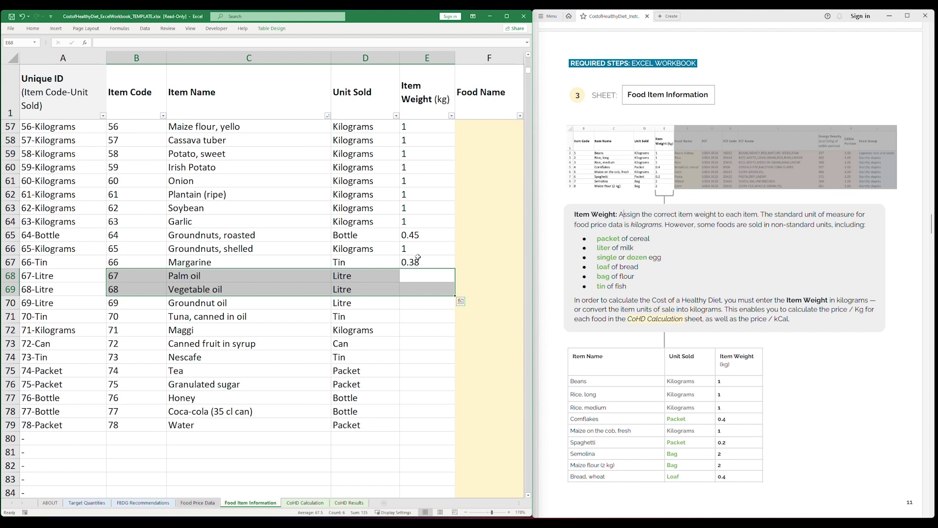
left_click(413, 274)
type("0.91")
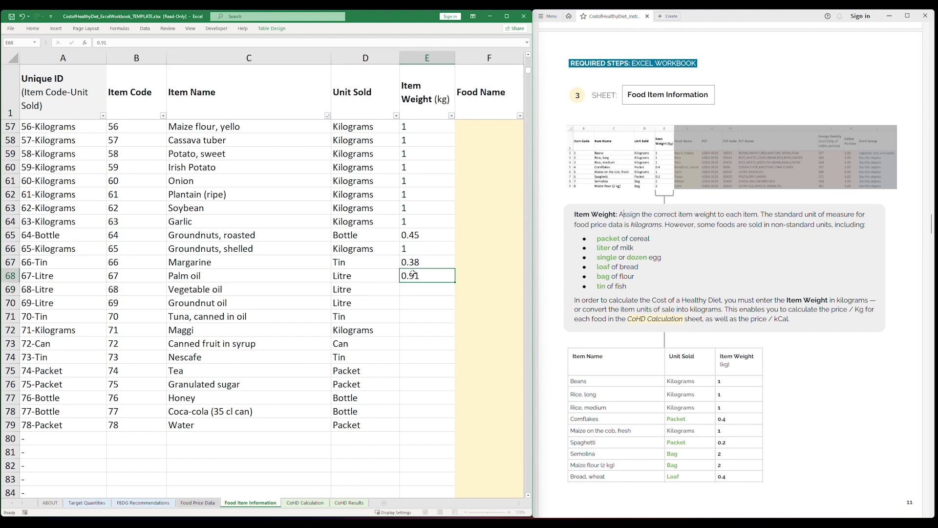
key("Return")
type("0.88")
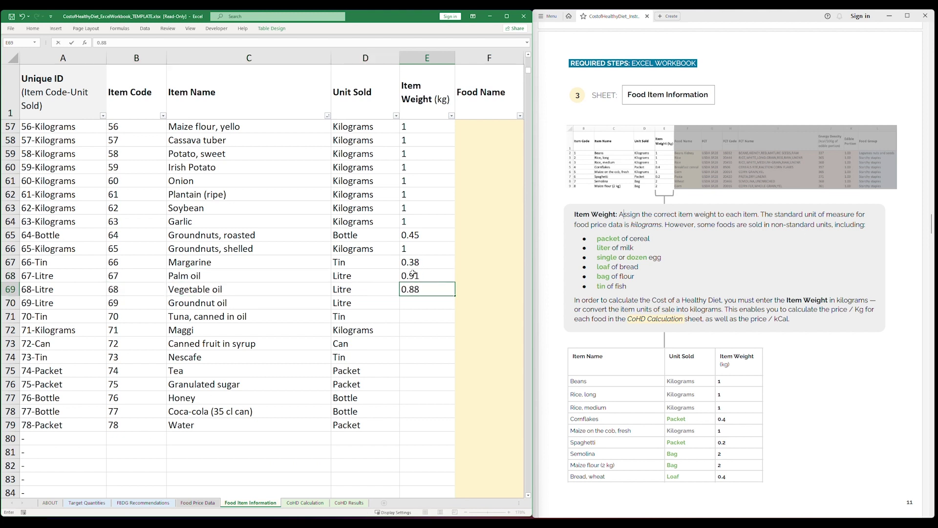
key("Return")
type("1")
key("Return")
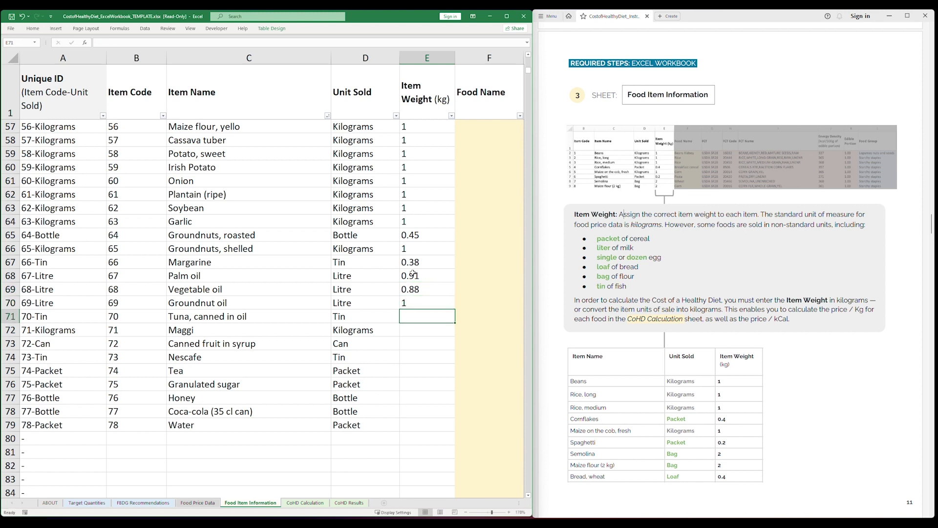
type("0.17")
key("Return")
Enter Maggi 1, canned fruit 1, Nescafe 0.185, tea 1, honey 0.85 and Coca-cola 0.85.
type("1")
key("Return")
type("1")
key("Return")
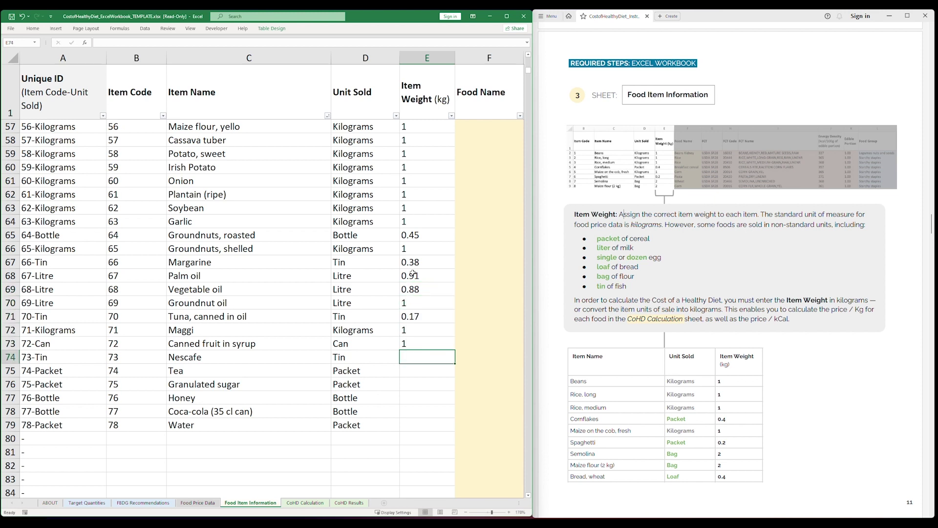
type("0.185")
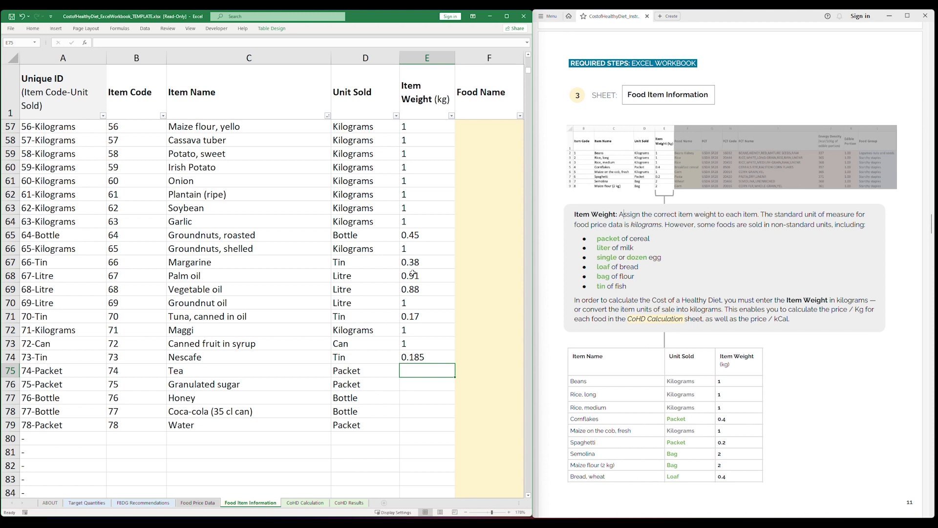
type("1")
key("Return")
type("1")
key("Return")
type("0.85")
key("Return")
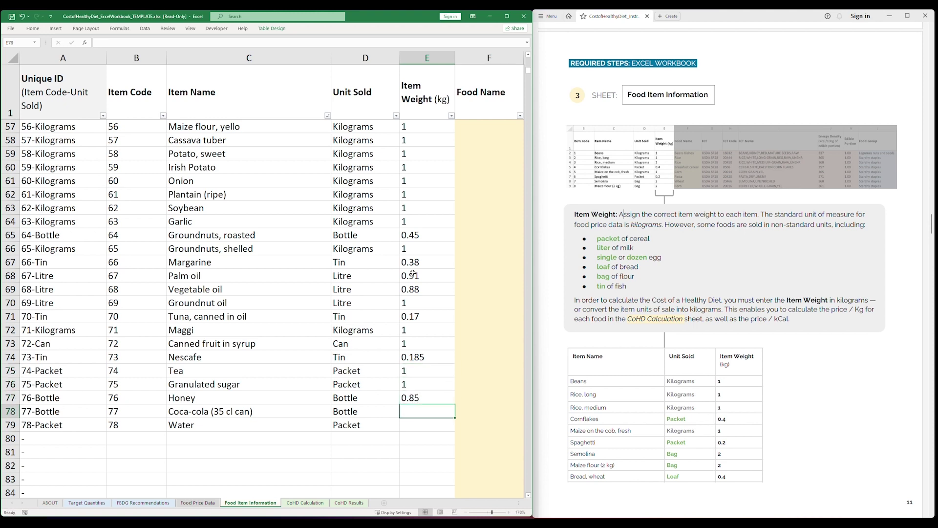
scroll(413, 273, "down", 2)
type("0.85")
key("Return")
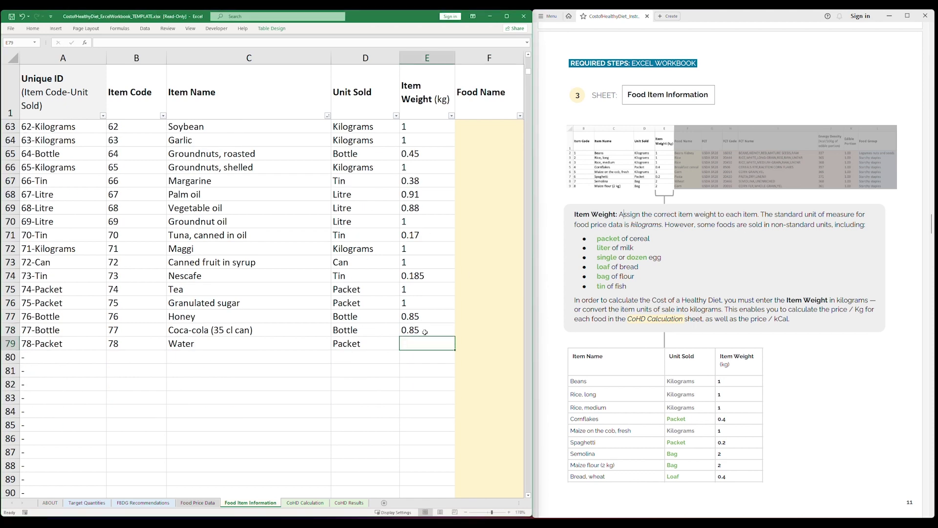
Zoom the sheet out to 84% and select the Food Name through Food Group columns F:L.
type("1")
scroll(344, 335, "up", 20)
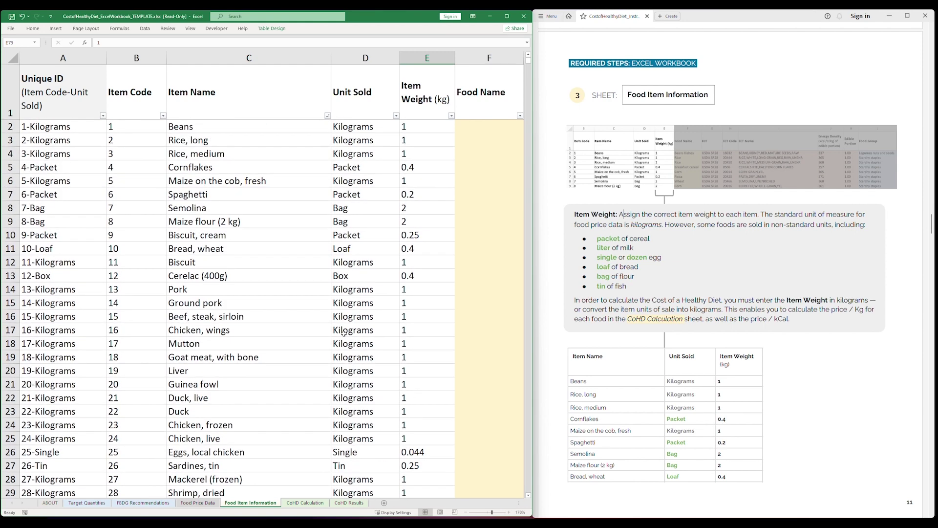
scroll(566, 152, "down", 10)
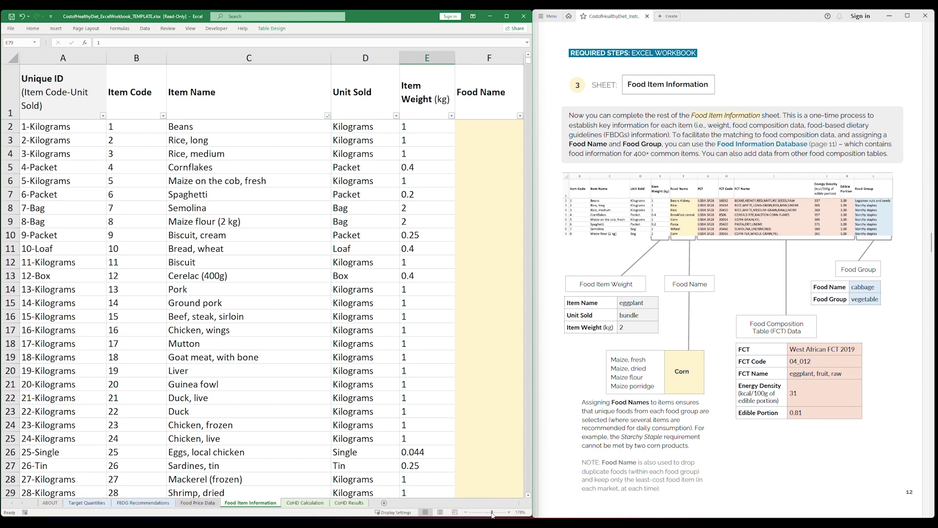
left_click_drag(492, 515, 485, 515)
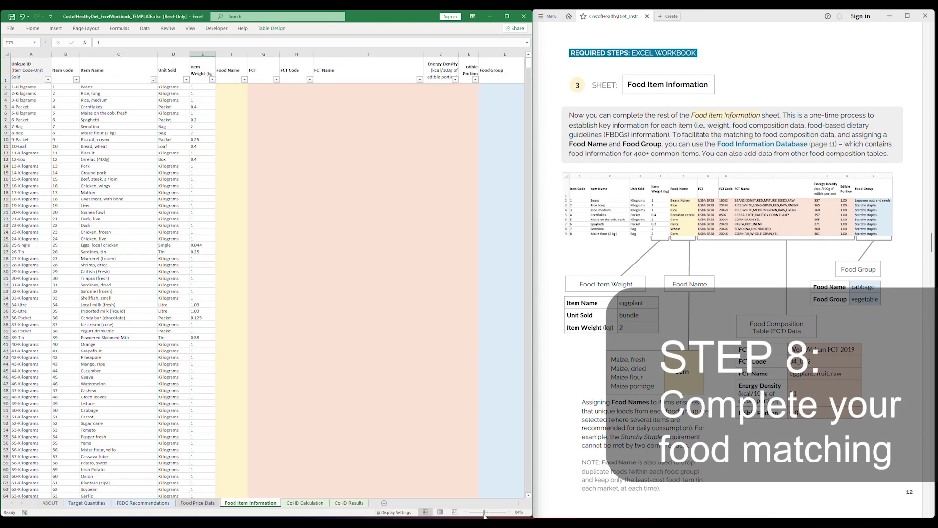
left_click(232, 54)
left_click(493, 52, "shift")
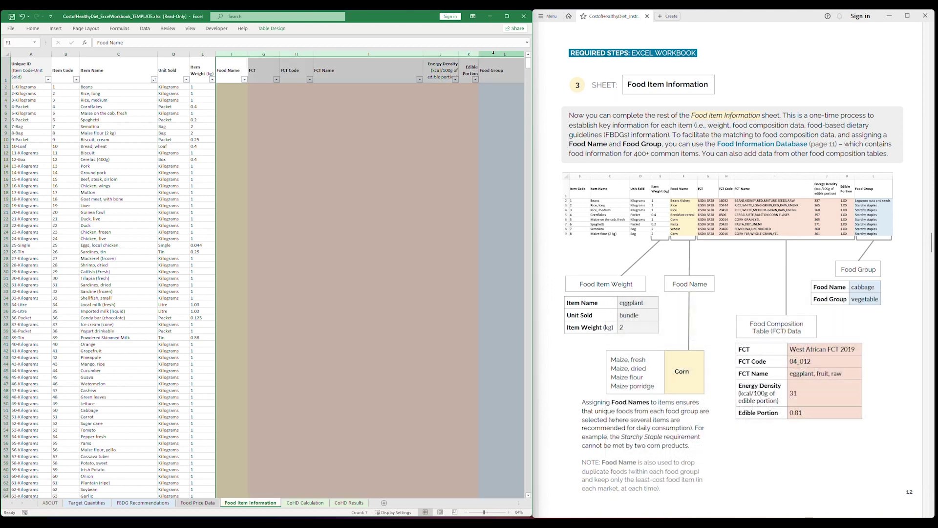
Highlight the Food Name, Food Composition Table and Food Group labels on the guide's page 12.
left_click(673, 283)
left_click_drag(672, 283, 714, 289)
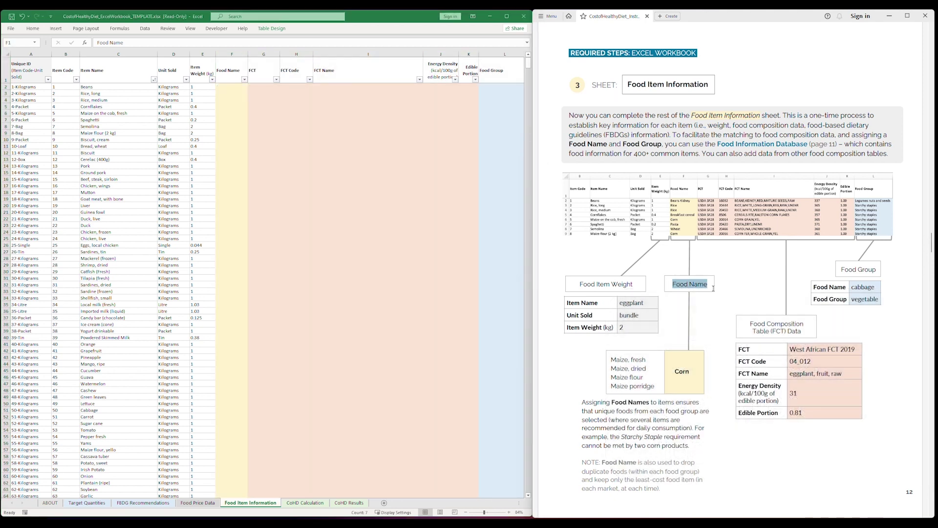
left_click(702, 287)
left_click_drag(749, 325, 800, 336)
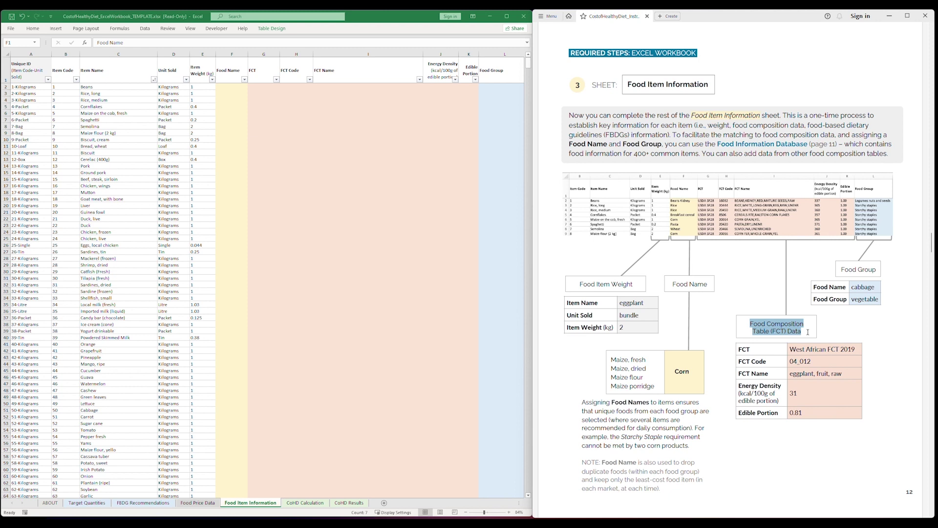
left_click_drag(841, 270, 889, 275)
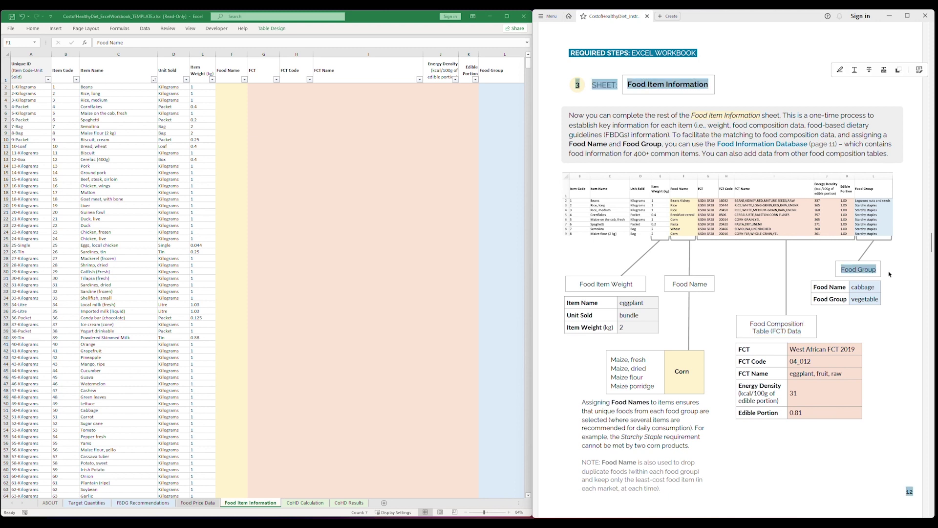
left_click(743, 257)
scroll(743, 257, "down", 6)
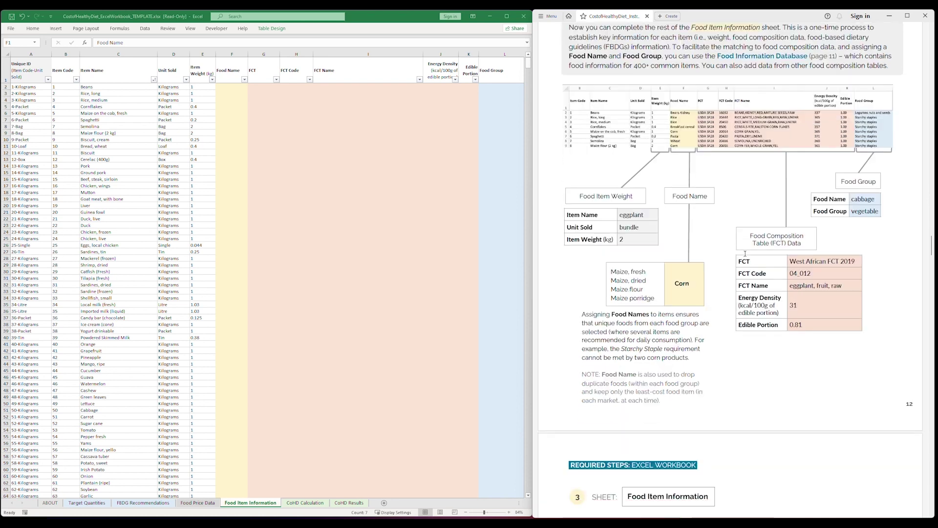
Review the guide's exclusion rule and its Condiments and Spices & Seasonings list.
scroll(743, 257, "down", 4)
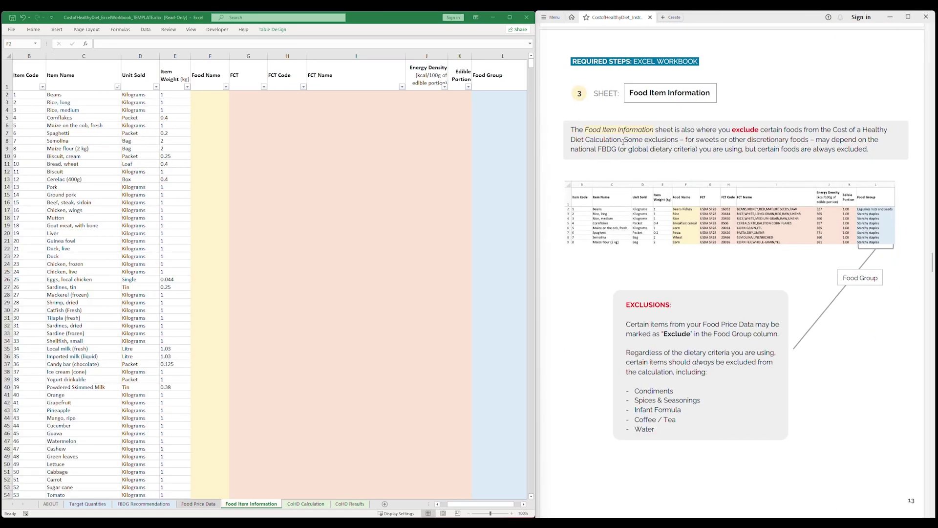
left_click_drag(623, 141, 566, 132)
left_click(565, 128)
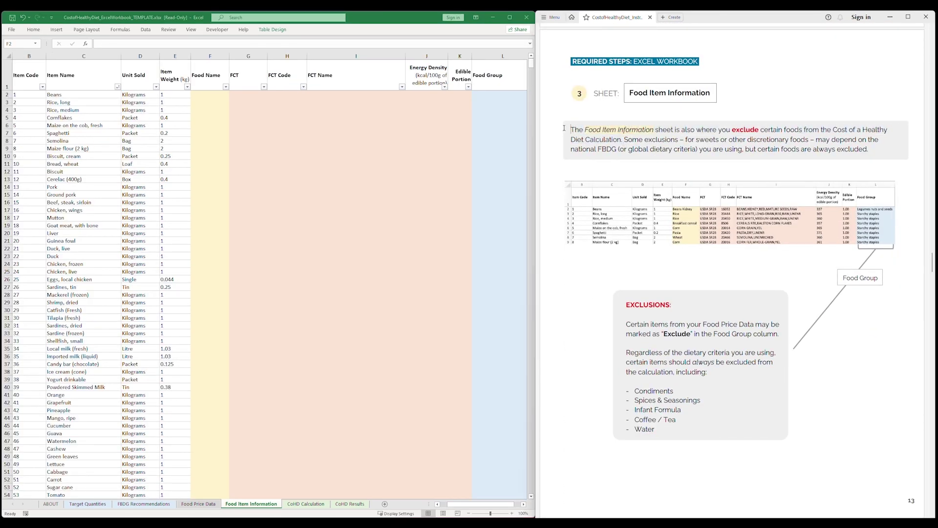
left_click_drag(701, 401, 624, 391)
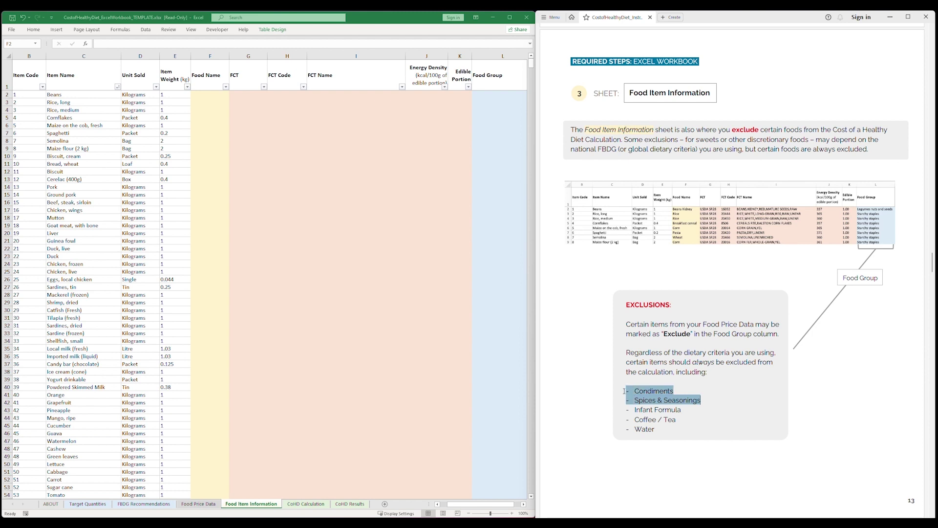
left_click(621, 389)
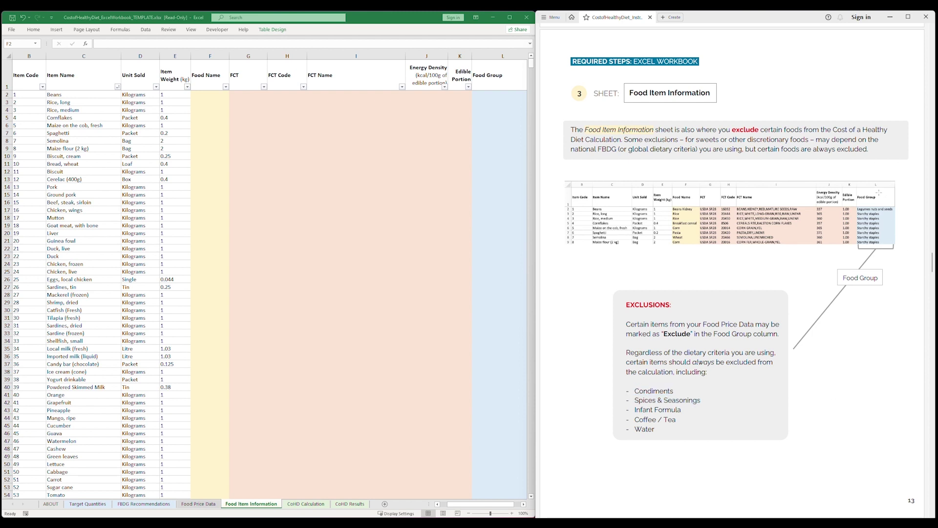
Type Exclude in Food Group cell L2, then delete it again.
left_click(496, 69)
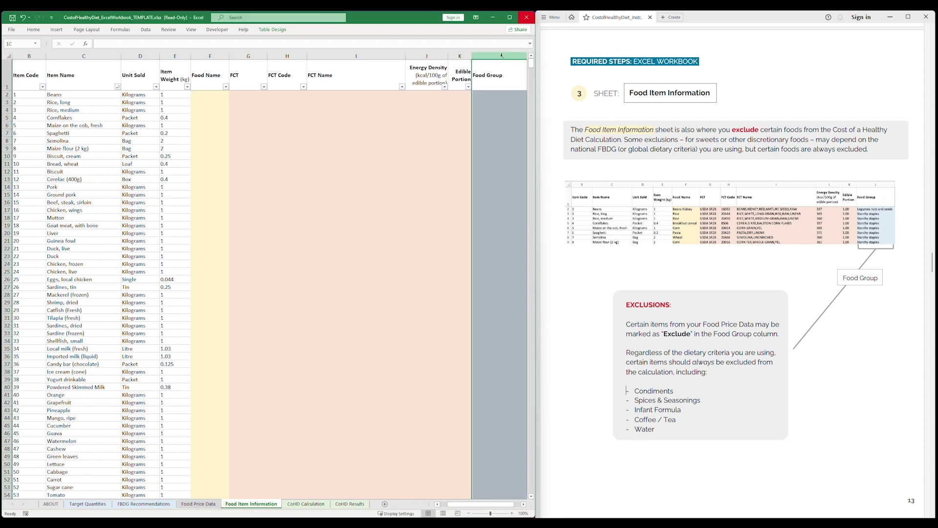
left_click(482, 95)
type("Exclude")
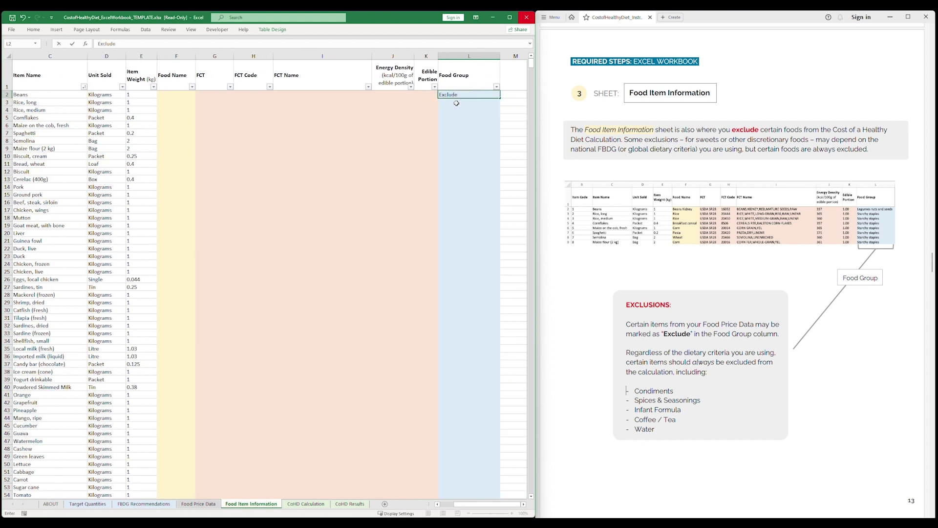
double_click(452, 94)
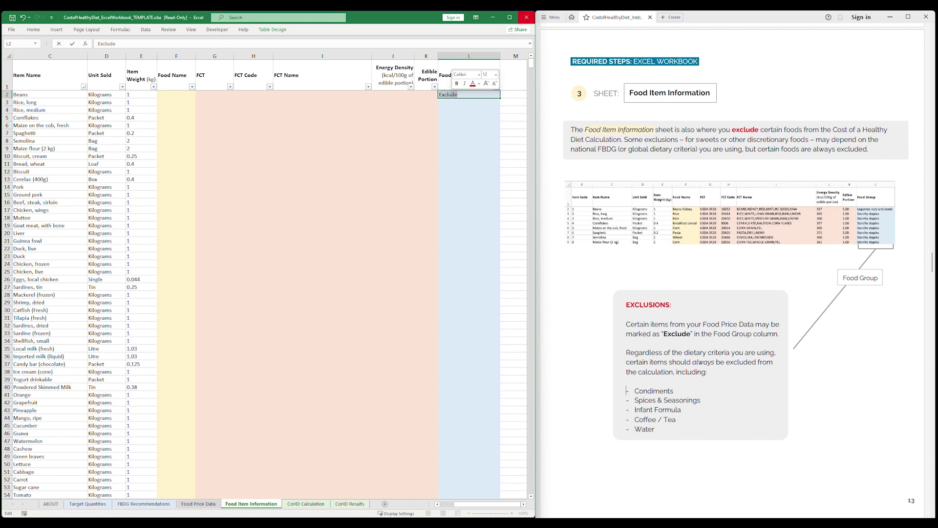
key("BackSpace")
Confirm on Target Quantities that the Exclude group has zero foods and calories.
left_click(83, 506)
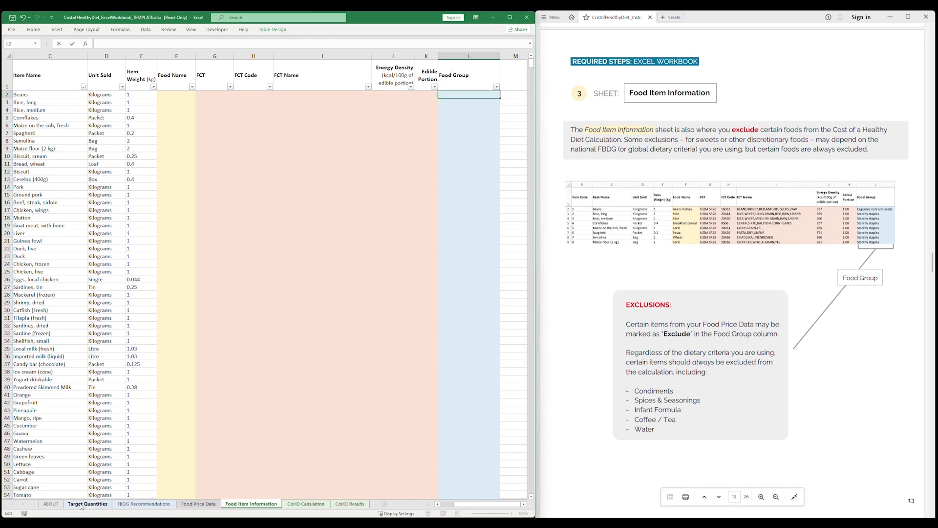
left_click(81, 505)
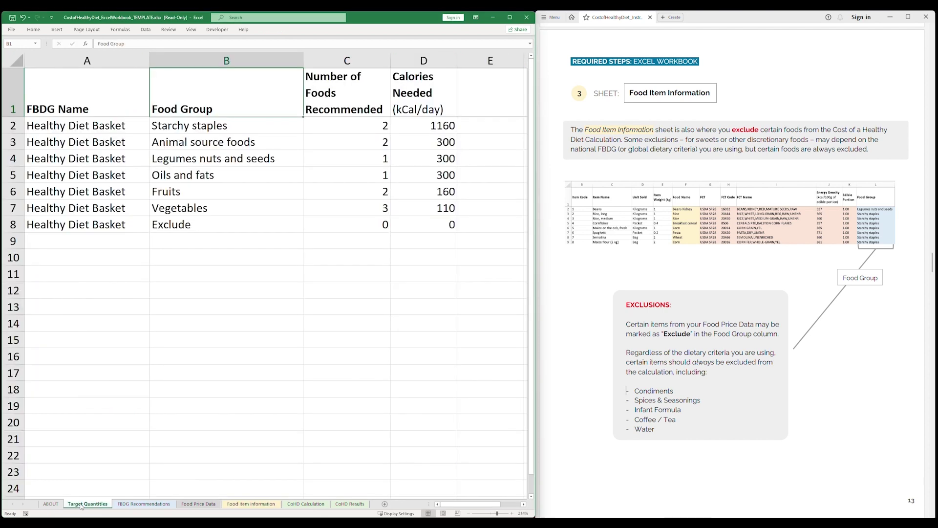
left_click(205, 226)
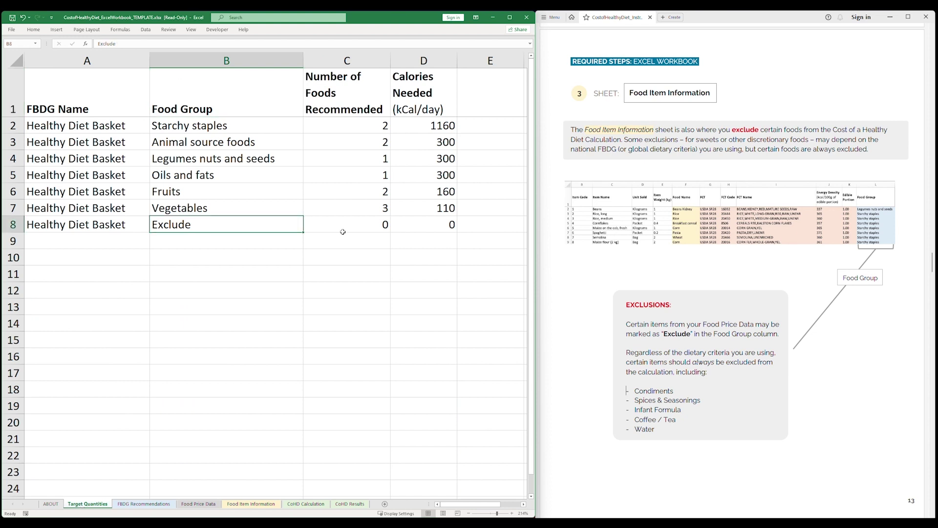
left_click_drag(342, 232, 421, 231)
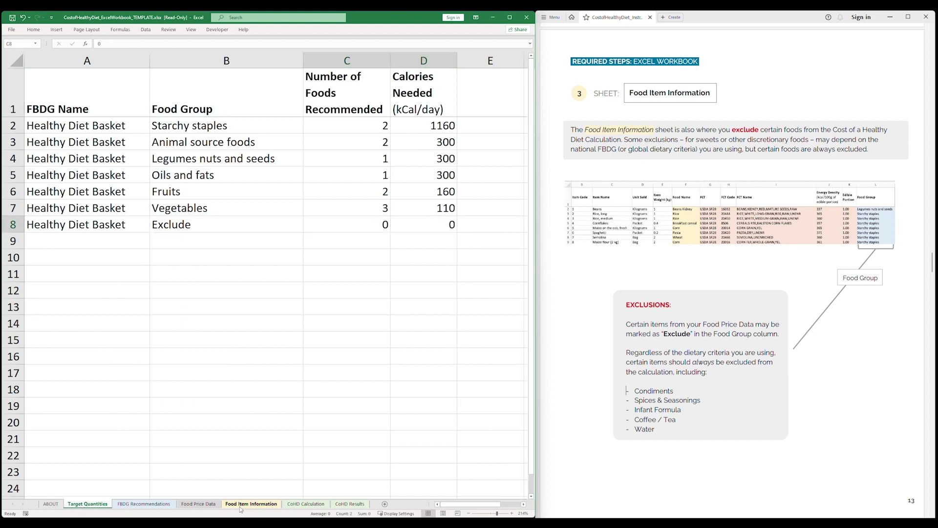
left_click(240, 505)
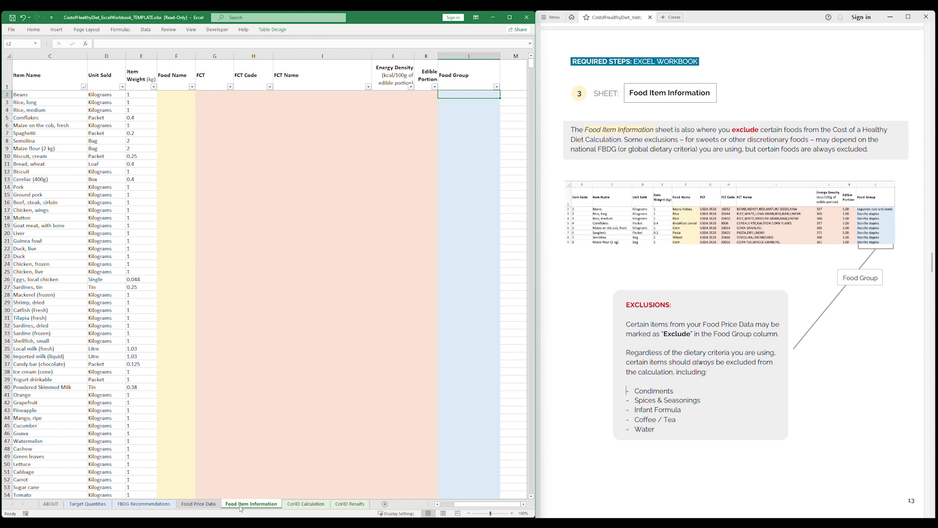
Select CostofHealthyDiet_FoodItemInformationDatabase.xlsx in the project folder.
scroll(597, 325, "down", 10)
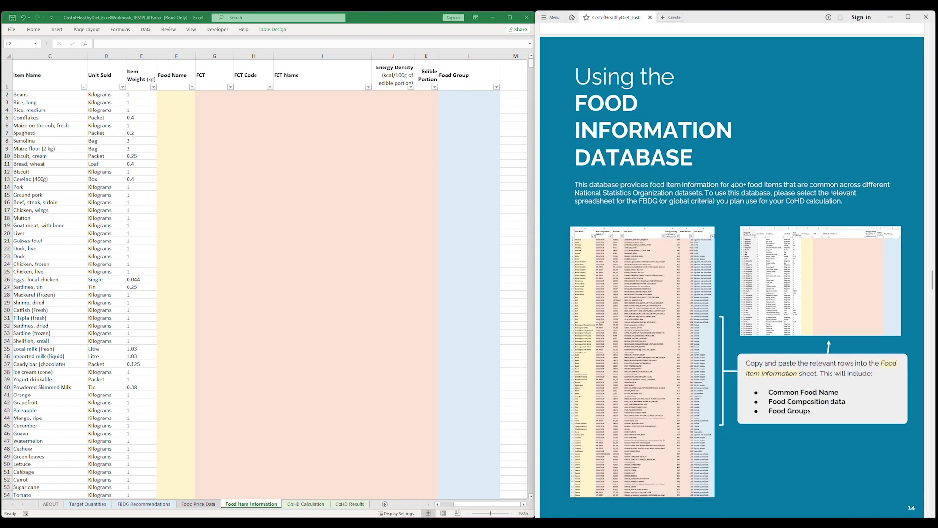
scroll(596, 325, "down", 1)
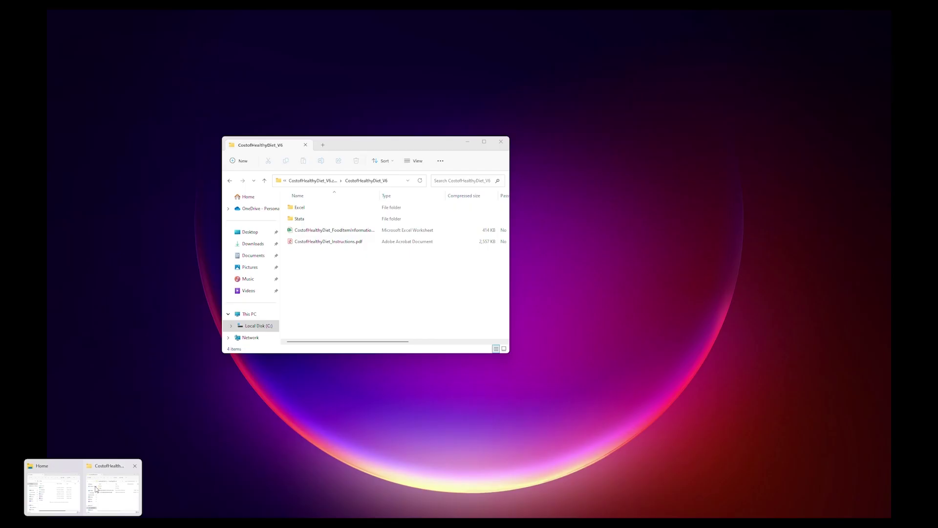
left_click(95, 489)
left_click(379, 233)
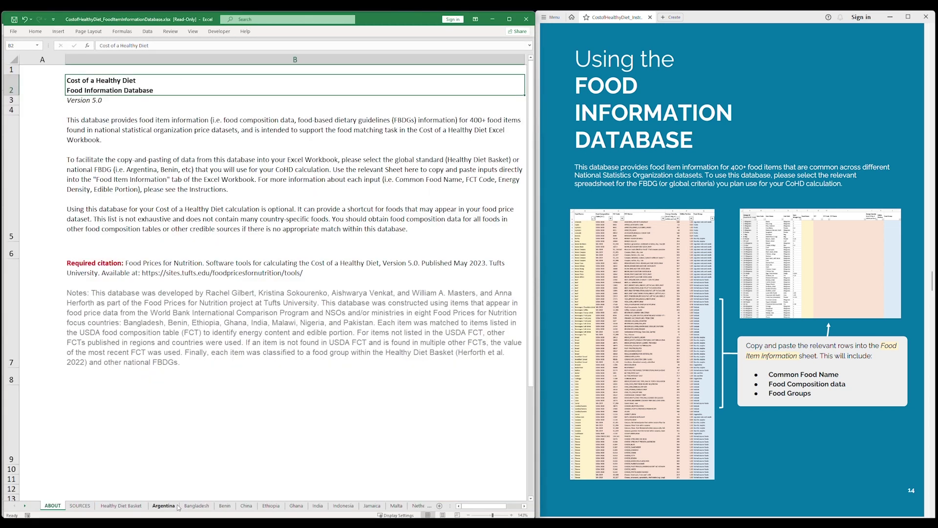
Read the database's ABOUT instructions for copying rows, then view the SOURCES sheet.
double_click(329, 170)
left_click_drag(328, 170, 63, 158)
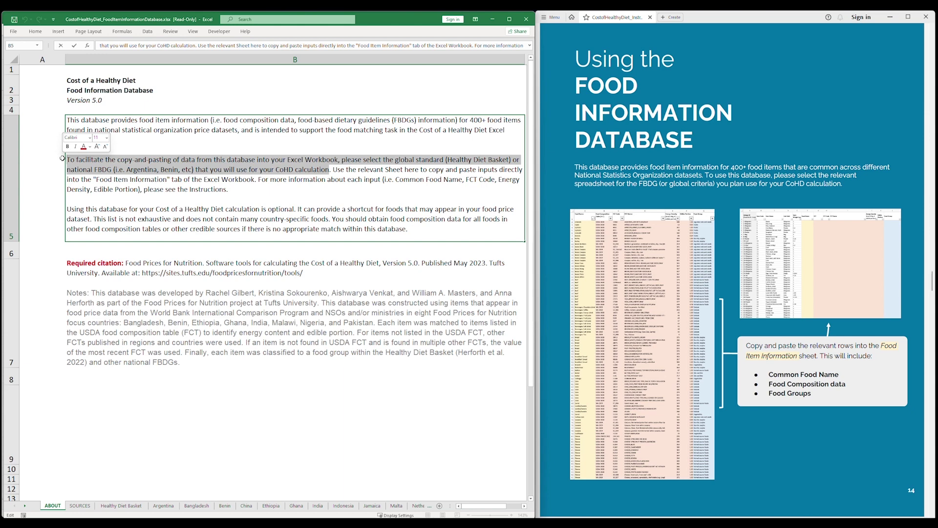
left_click(80, 506)
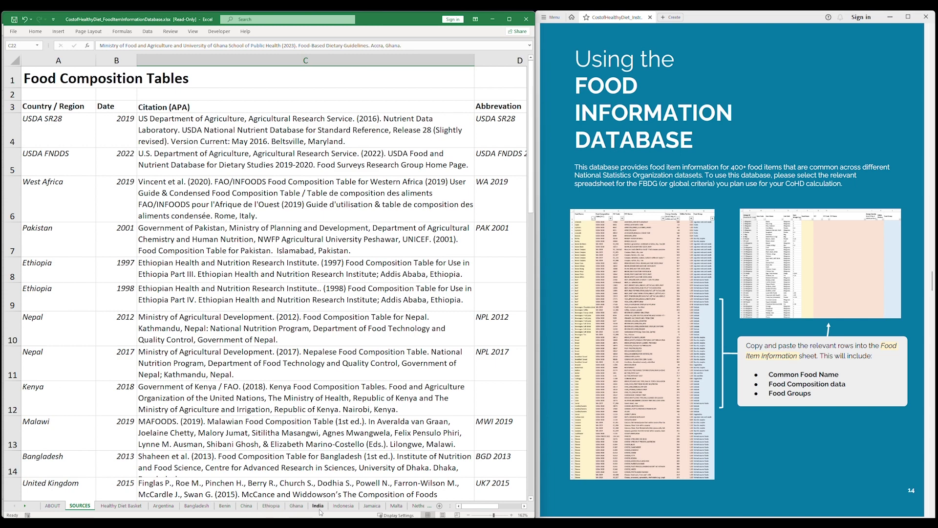
Show the Healthy Diet Basket food list and snap the database window to the right half.
left_click(136, 507)
scroll(57, 186, "down", 20)
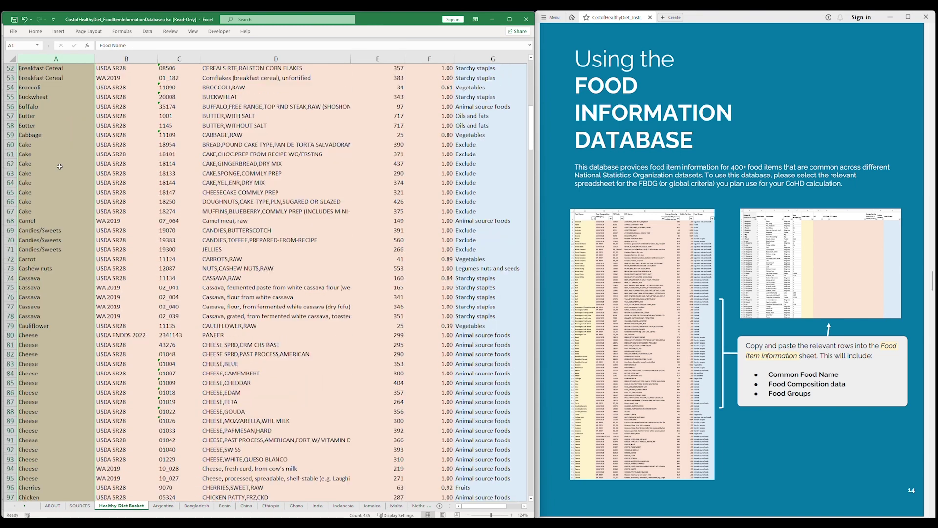
scroll(57, 186, "down", 20)
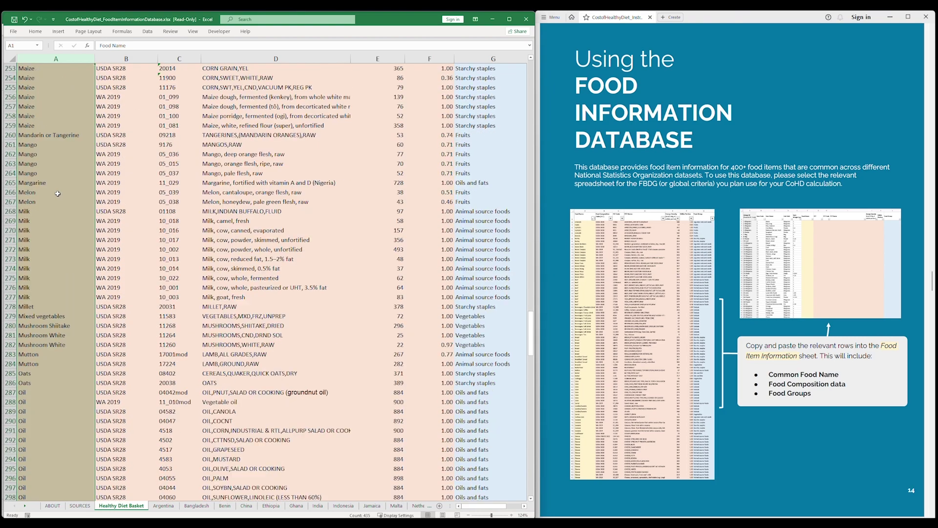
scroll(57, 195, "down", 20)
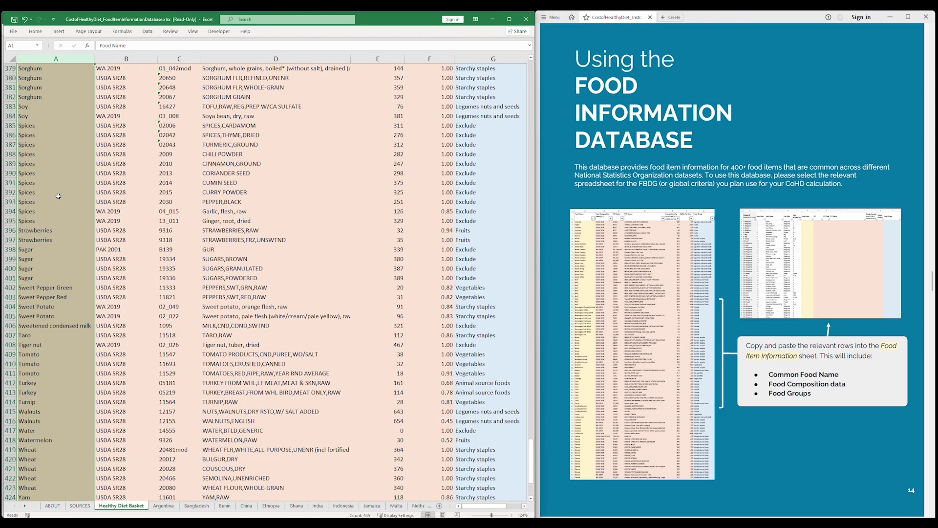
left_click_drag(531, 454, 529, 65)
left_click(57, 80)
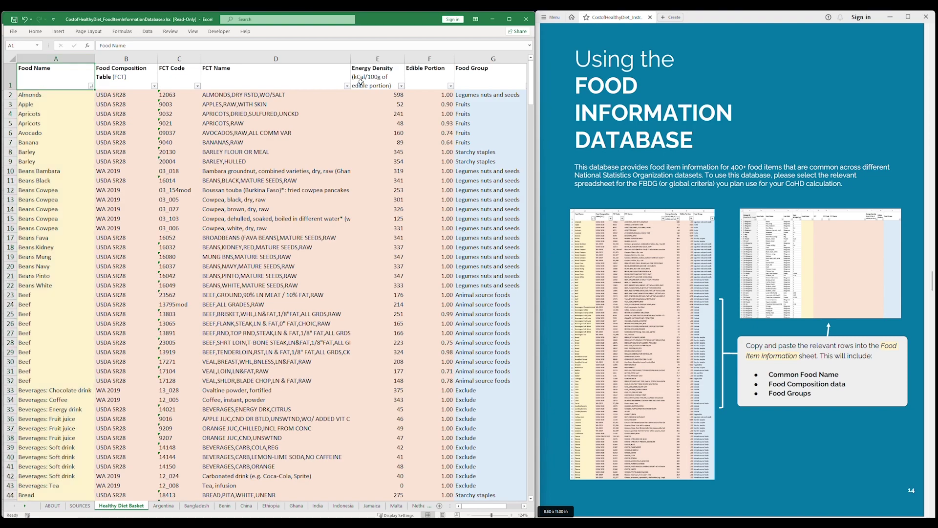
left_click_drag(390, 21, 936, 88)
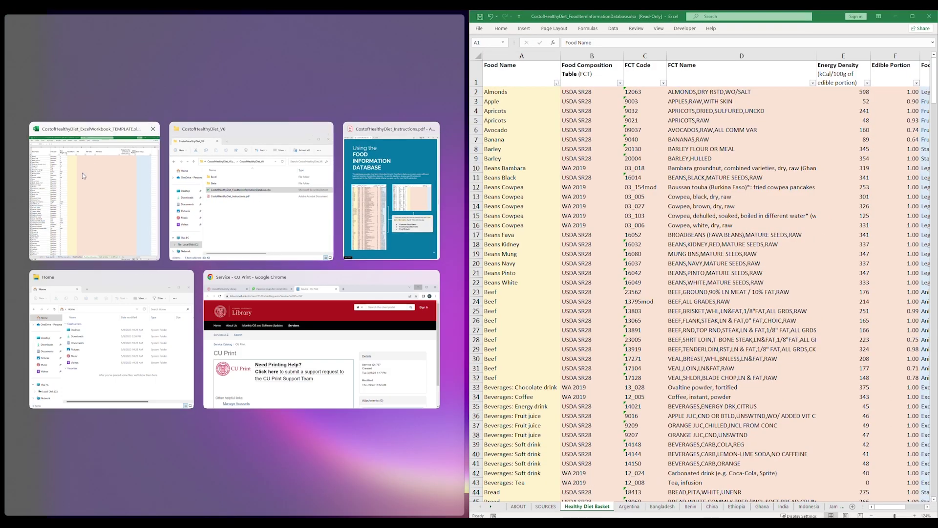
Put the template on the left half and paste the Beans Kidney database row into F2 for Beans.
left_click(82, 123)
left_click(6, 92)
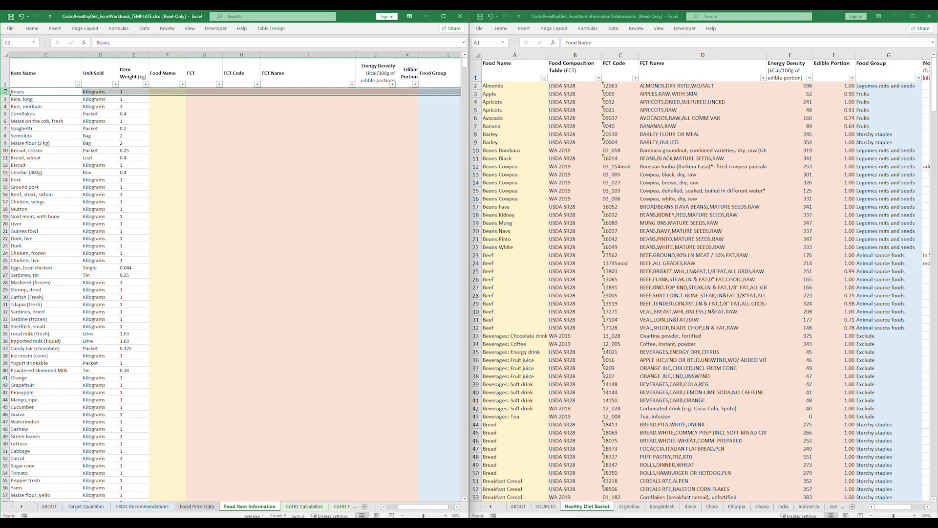
double_click(96, 43)
left_click_drag(476, 150, 473, 248)
left_click_drag(498, 215, 870, 216)
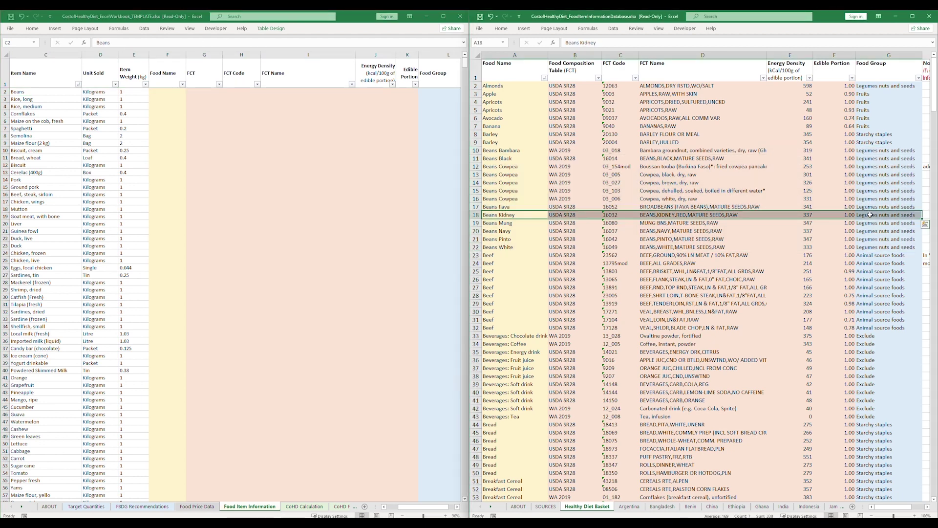
right_click(873, 215)
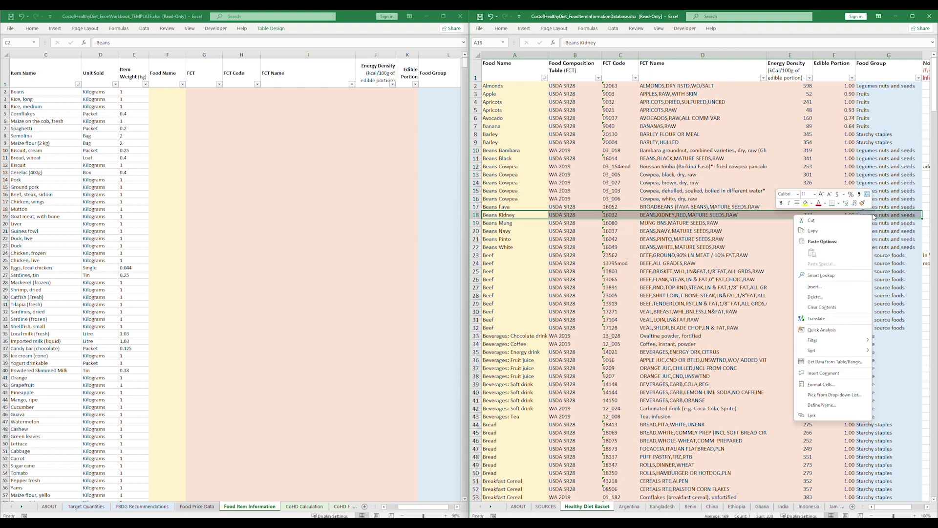
left_click(839, 229)
left_click(166, 92)
right_click(164, 92)
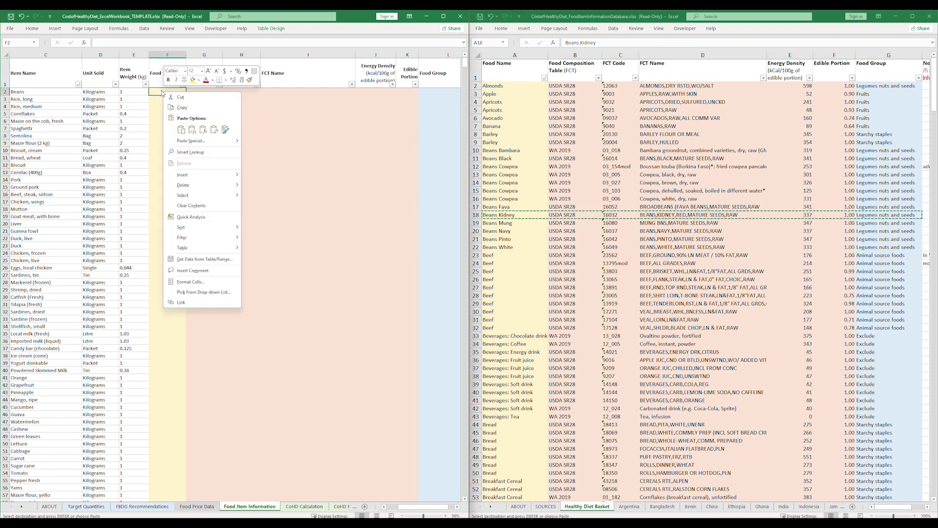
left_click(178, 127)
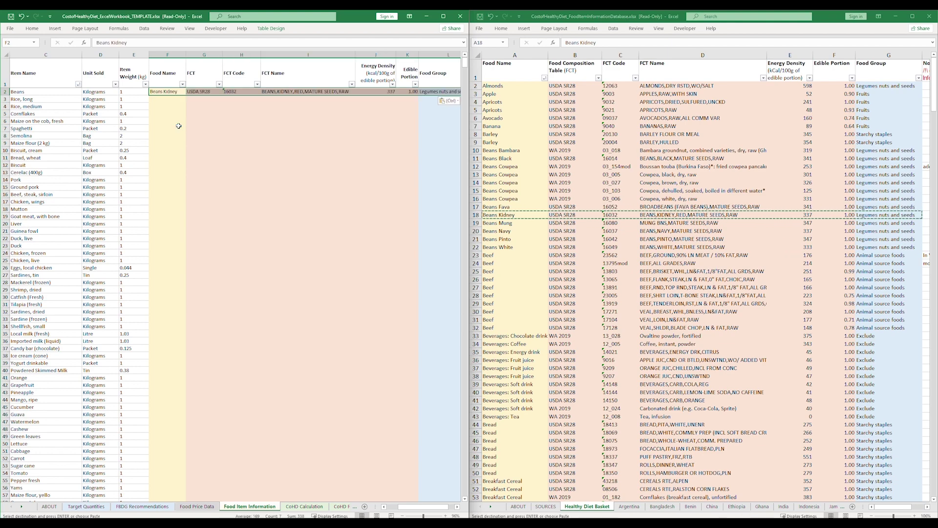
Copy the long-grain rice database row into row 3 for Rice, long.
left_click(2, 99)
scroll(533, 214, "down", 20)
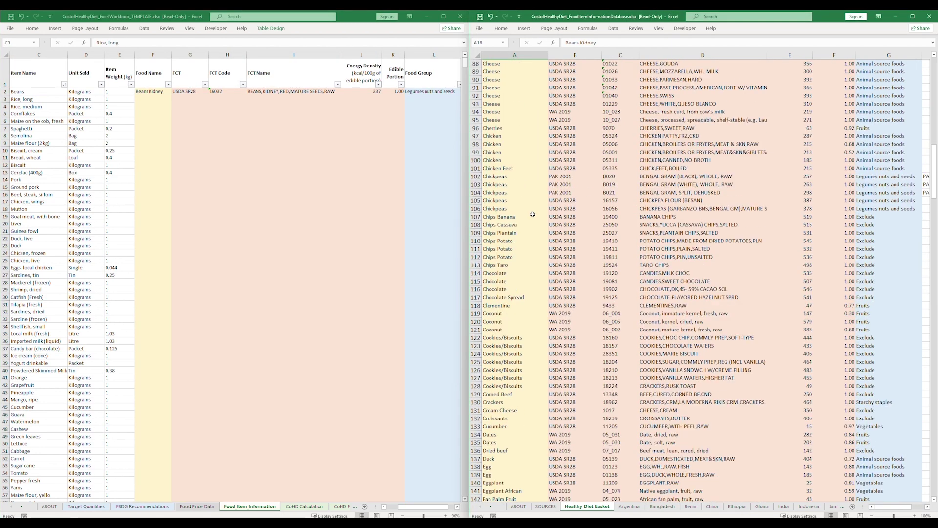
scroll(532, 214, "down", 20)
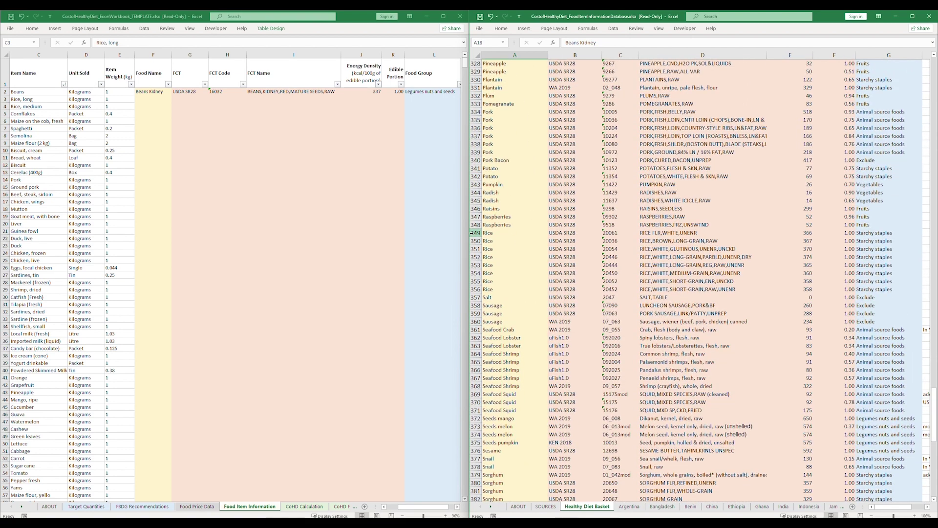
left_click_drag(475, 233, 475, 289)
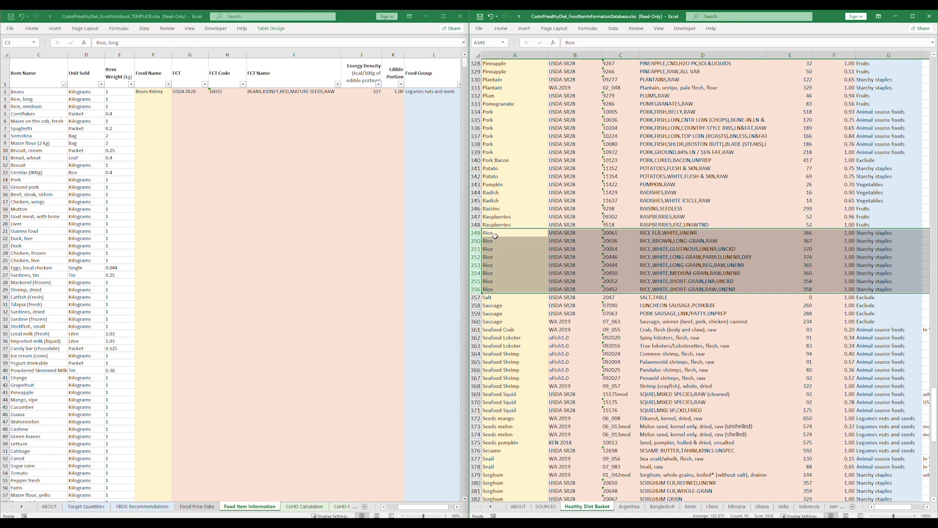
left_click(485, 266)
left_click(871, 265, "shift")
key("ctrl+c")
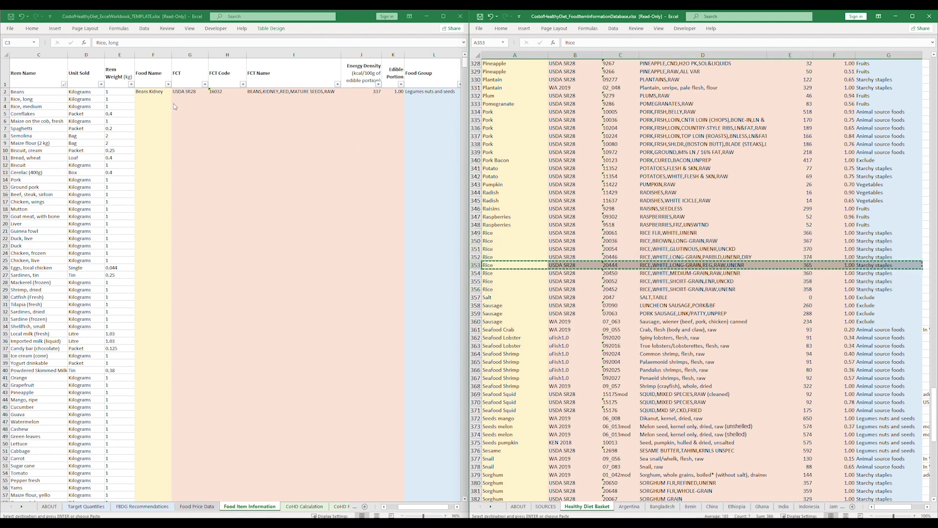
left_click(152, 98)
key("ctrl+v")
Copy the medium-grain rice database row into row 4 for Rice, medium.
left_click(49, 107)
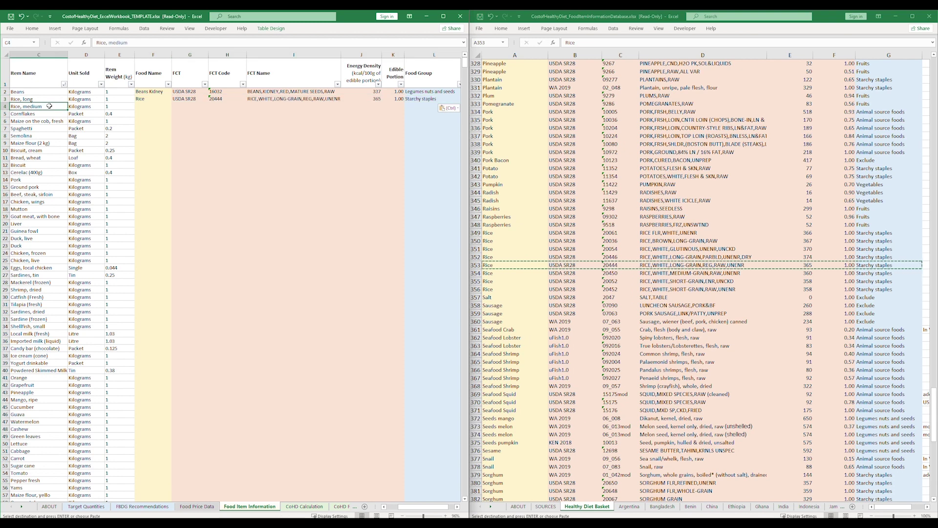
left_click(507, 272)
left_click(507, 272)
left_click(865, 273, "shift")
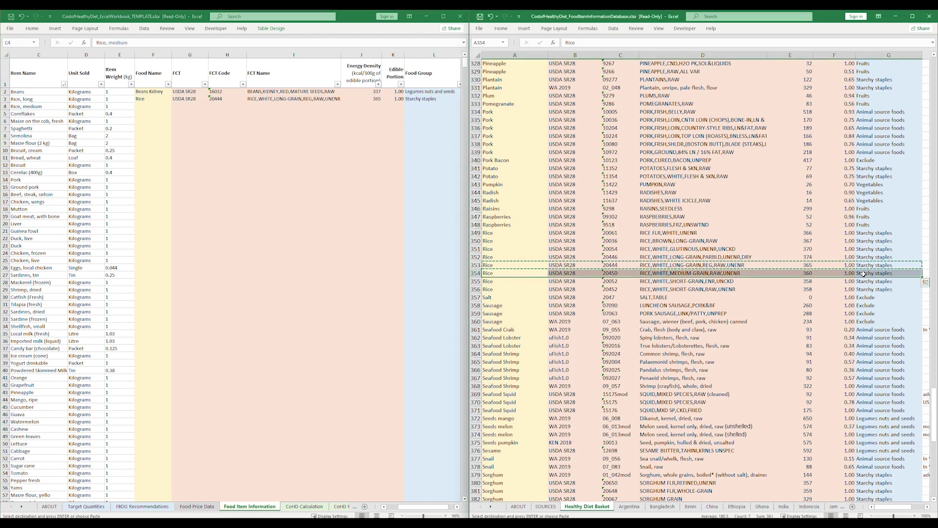
key("ctrl+c")
left_click(152, 106)
key("ctrl+v")
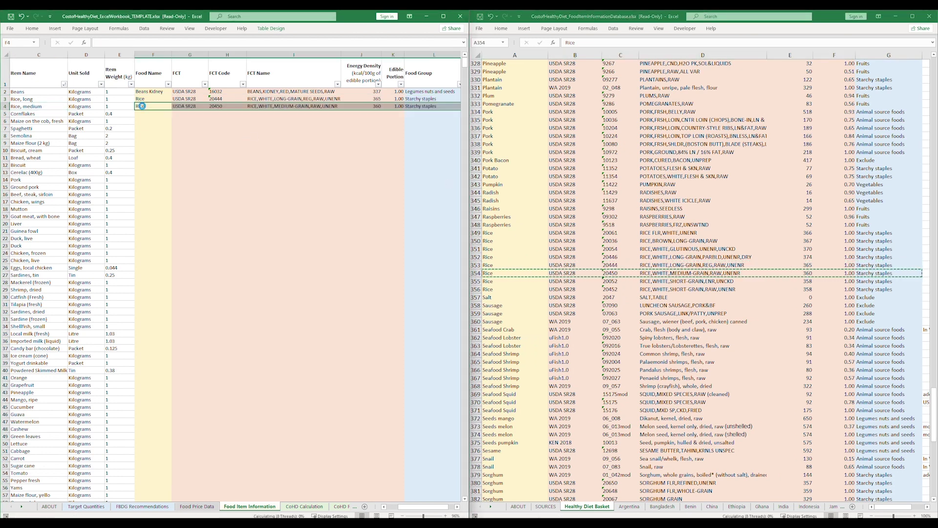
left_click(2, 114)
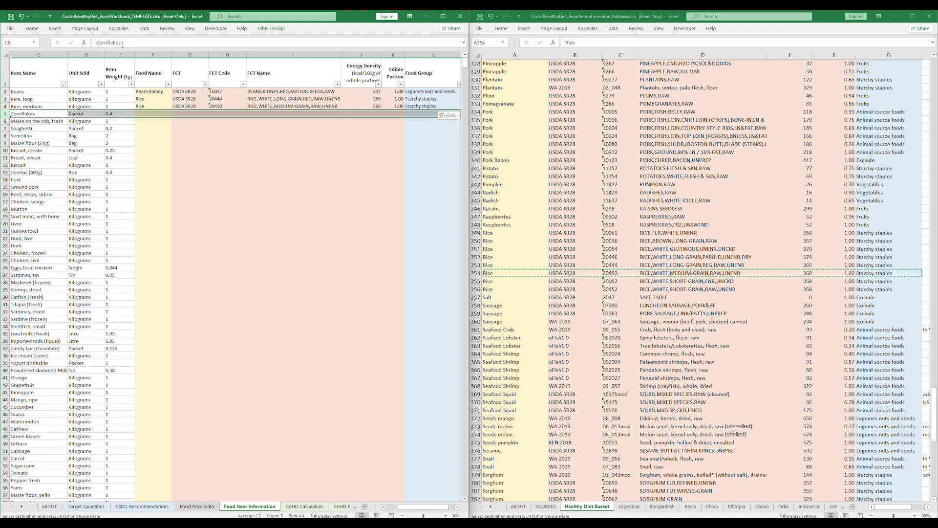
Search the database for cornflakes and paste the Breakfast Cereal cornflakes row into row 5.
left_click_drag(123, 43, 90, 42)
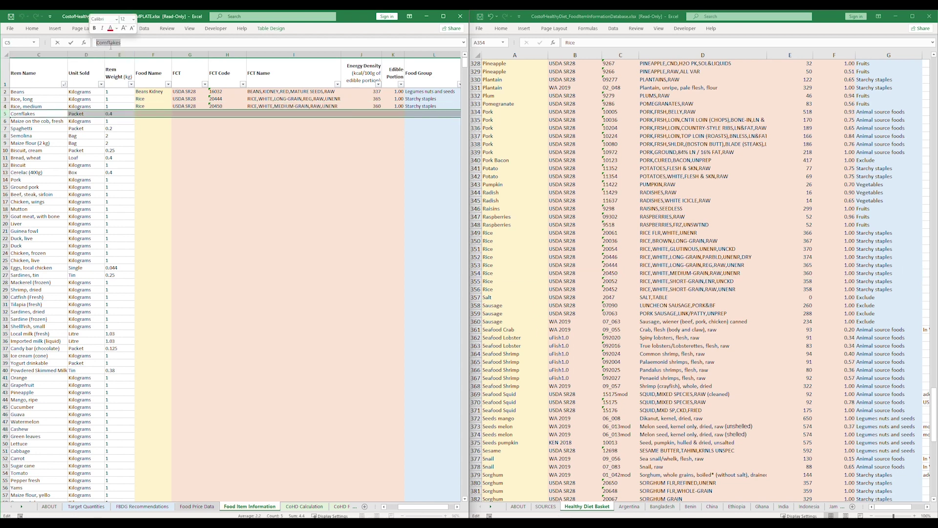
key("ctrl+c")
left_click(515, 274)
key("ctrl+f")
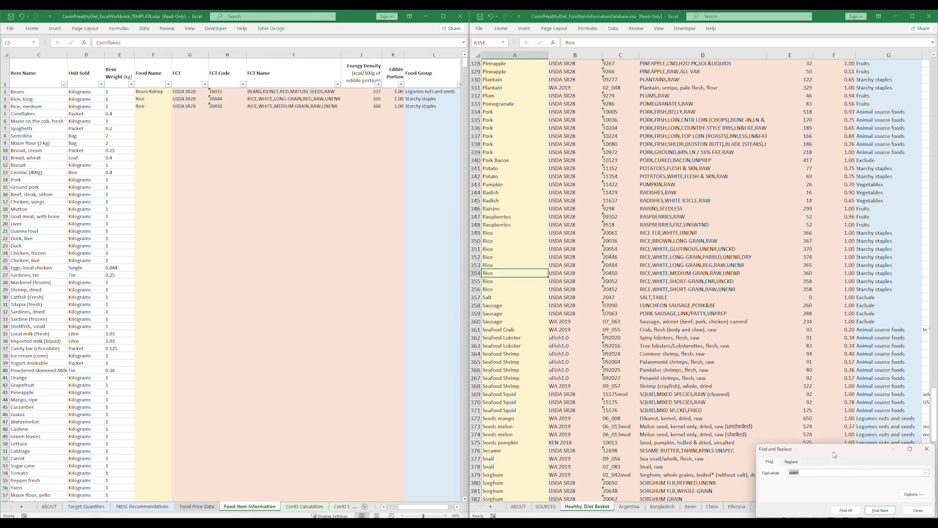
left_click_drag(834, 452, 573, 178)
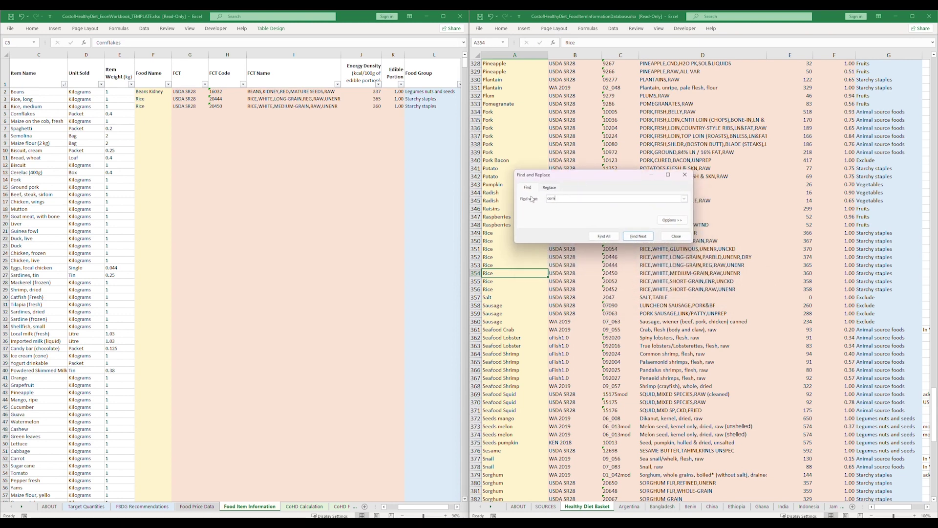
left_click(648, 238)
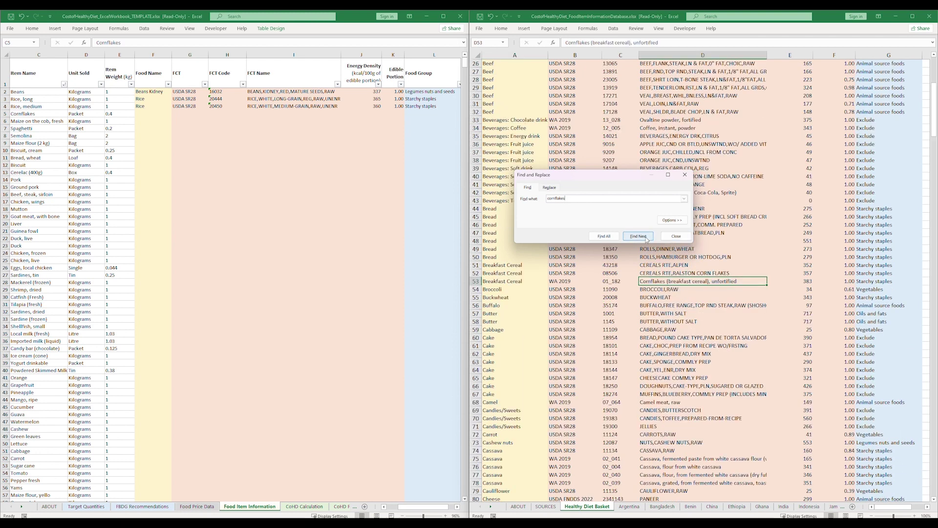
left_click(534, 280)
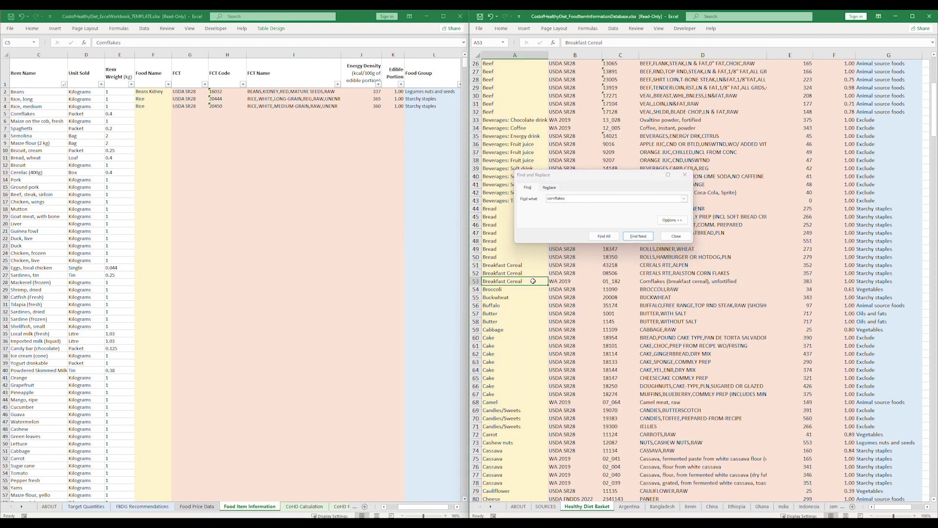
left_click(871, 282, "shift")
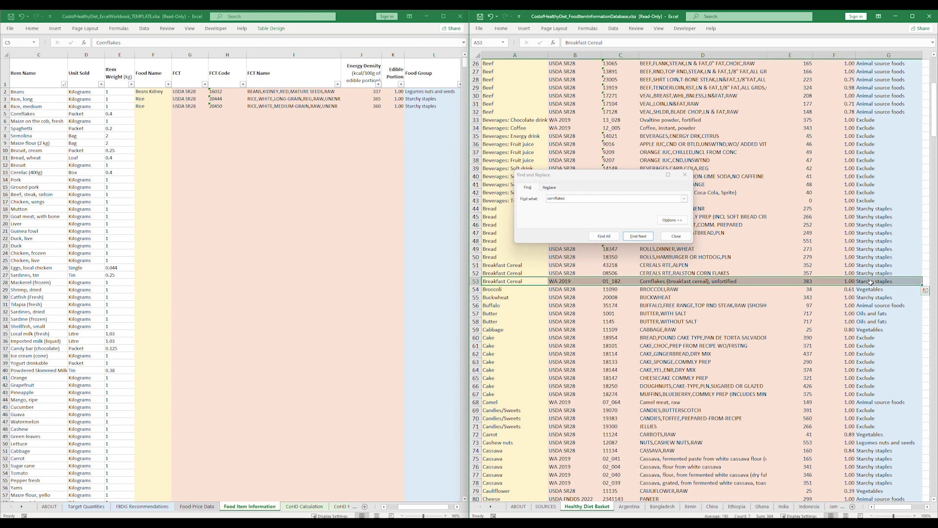
key("ctrl+c")
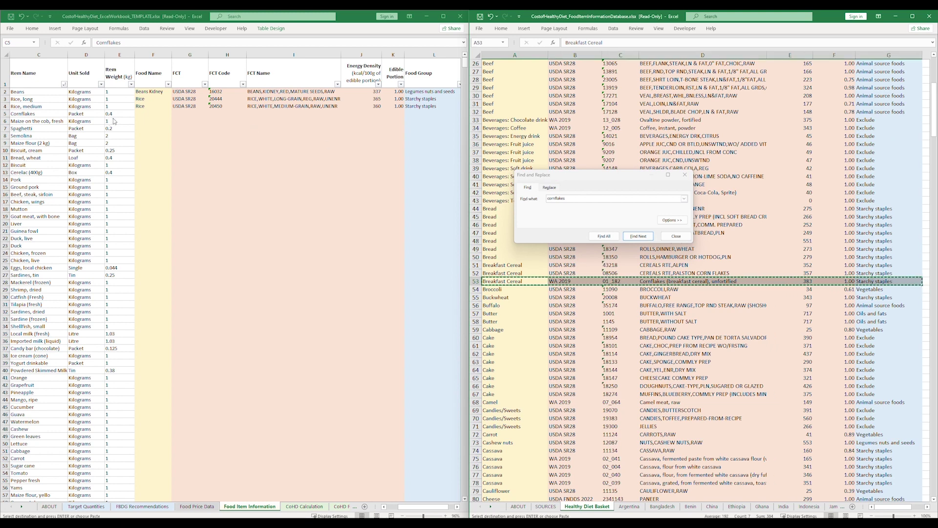
left_click(140, 114)
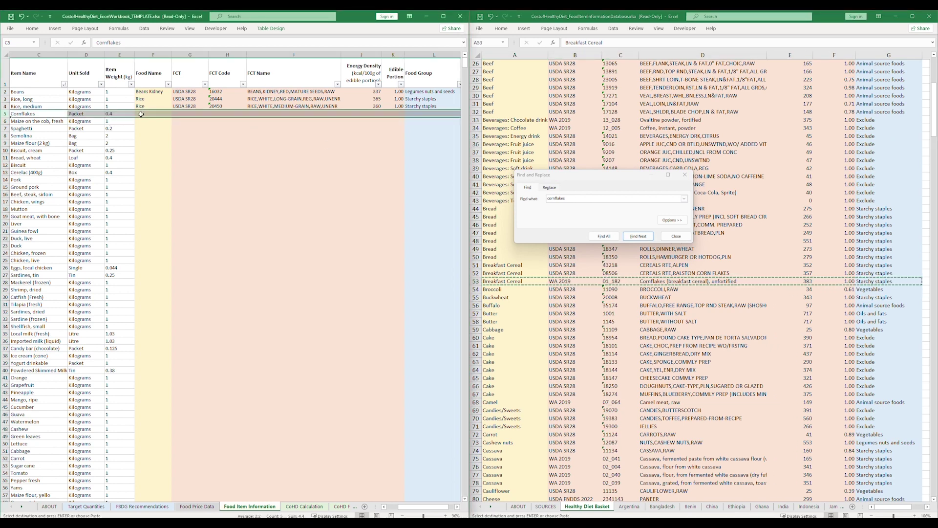
key("ctrl+v")
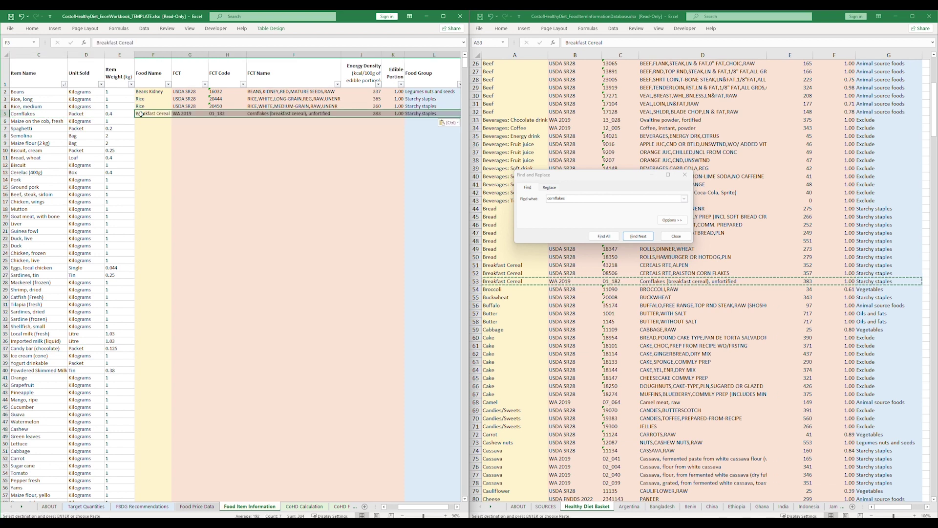
Search for 'maize' and paste the sweet white corn row into row 6 for Maize on the cob.
left_click(50, 120)
left_click(577, 198)
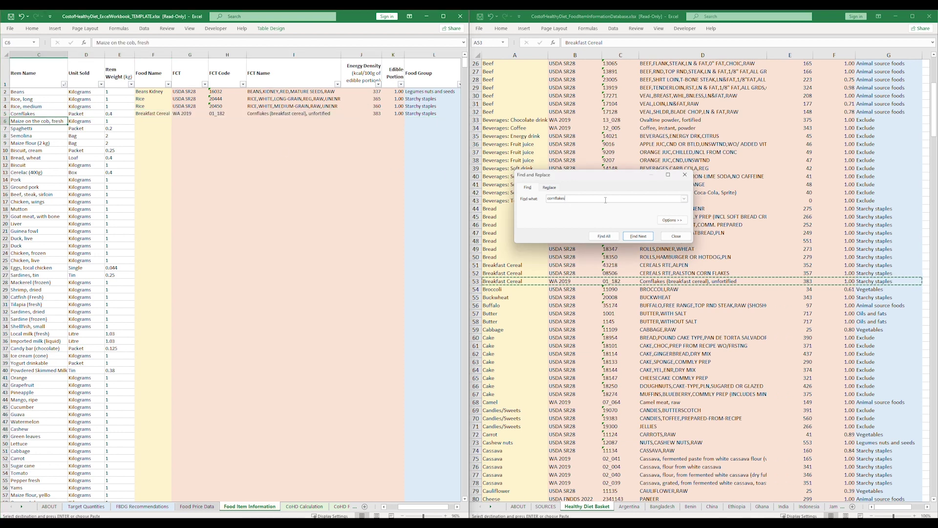
left_click(522, 280)
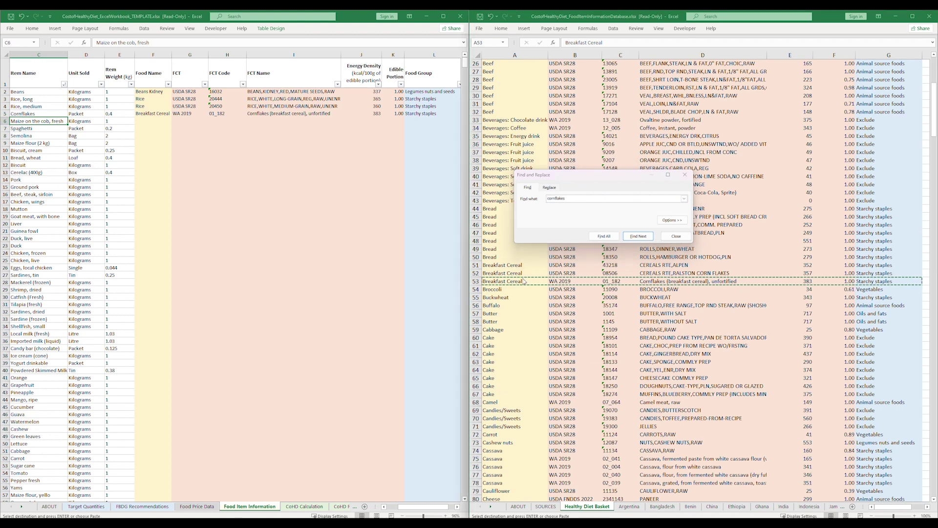
key("Escape")
left_click(522, 281)
left_click(543, 198)
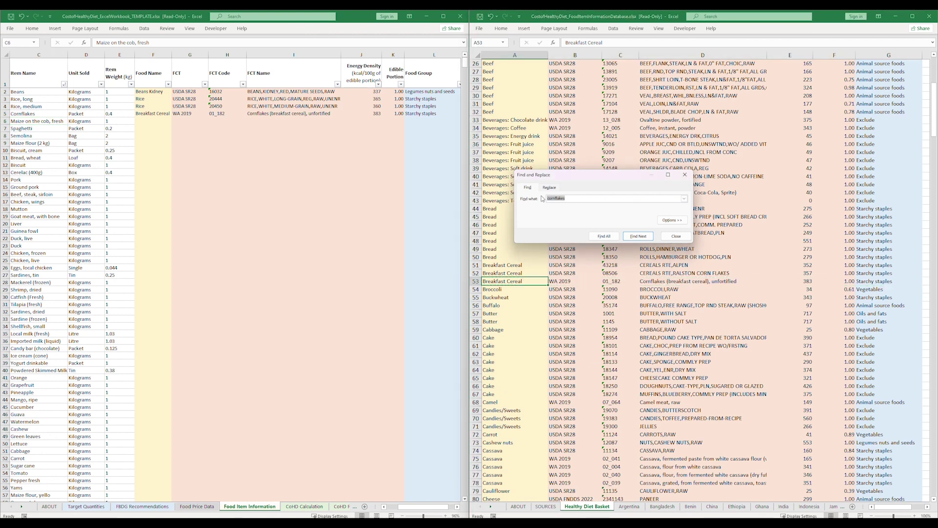
type("maize")
key("Return")
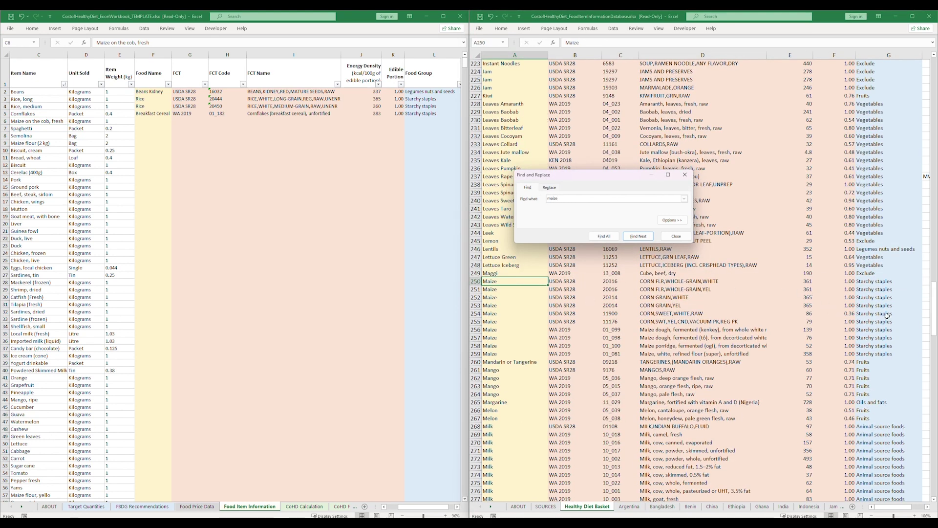
left_click_drag(888, 316, 499, 315)
key("ctrl+c")
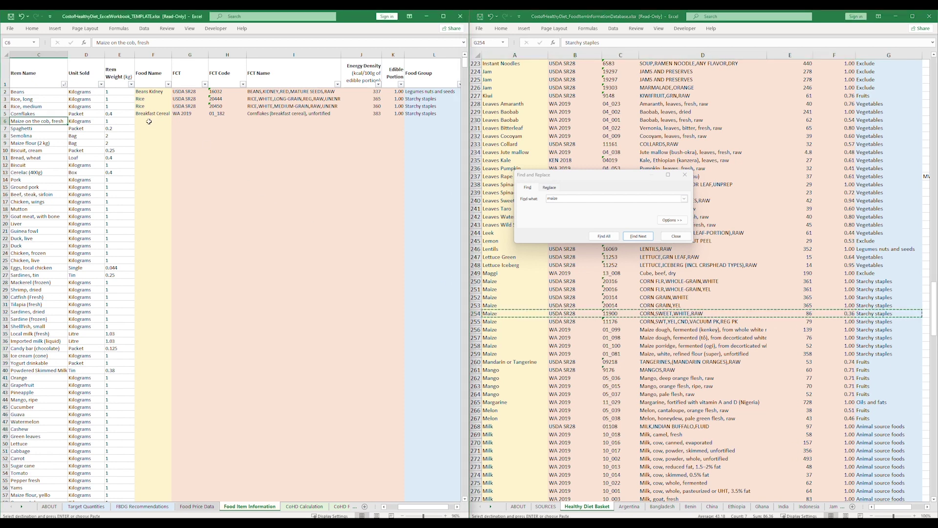
left_click(149, 121)
key("ctrl+v")
After spaghetti finds no match, search 'maca' and paste the Pasta macaroni row into row 7.
left_click(49, 129)
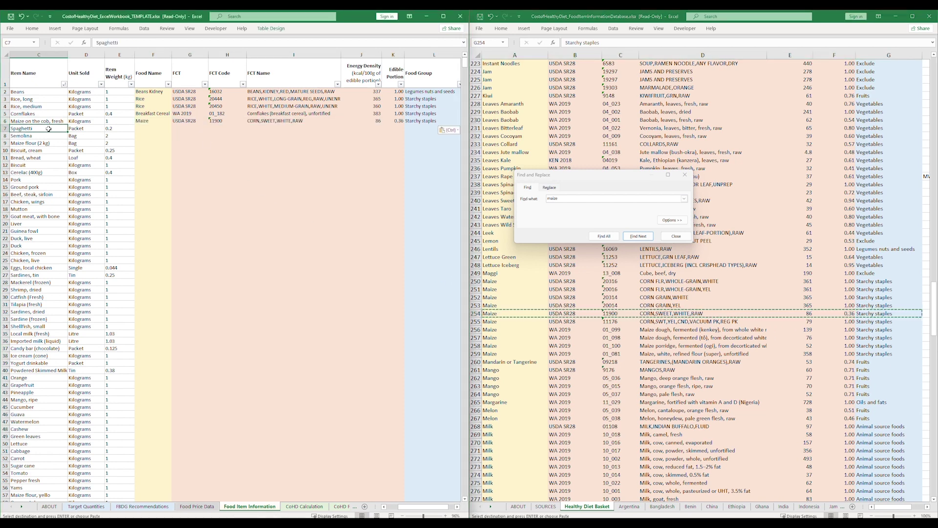
left_click(543, 197)
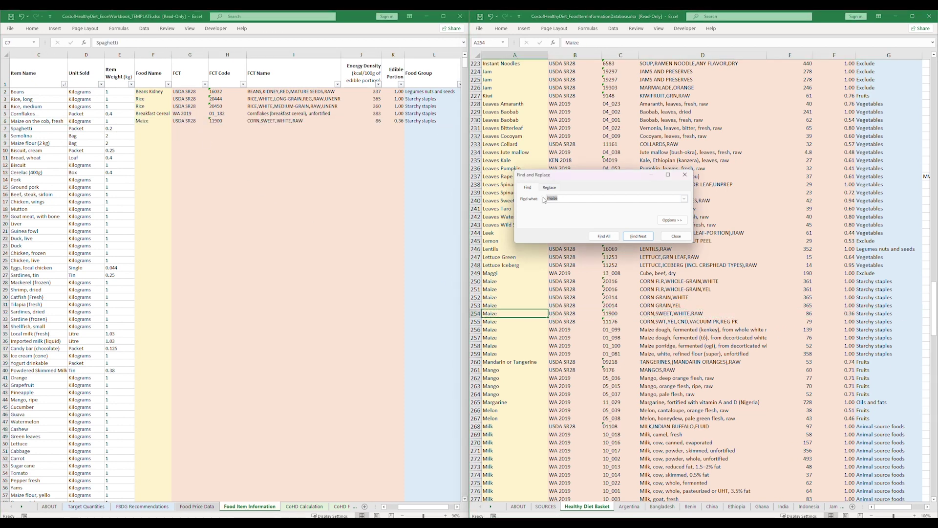
key("Return")
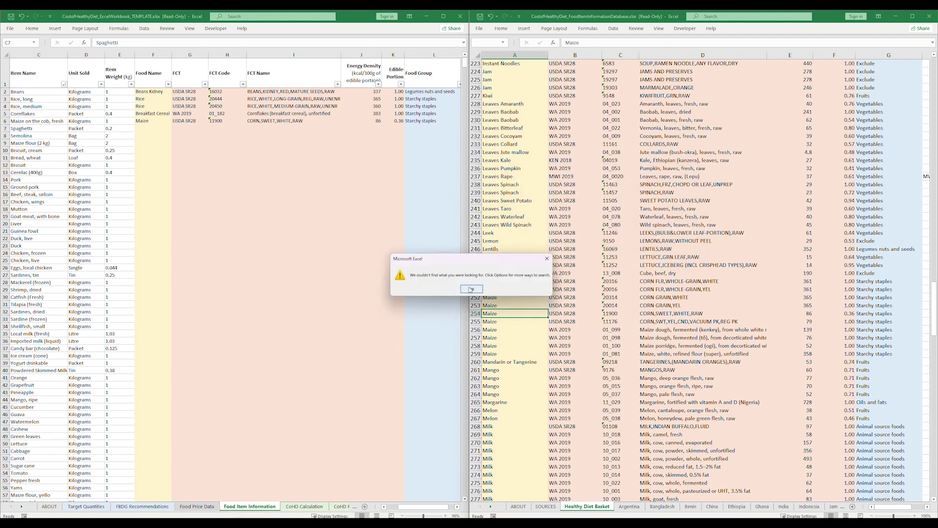
left_click(470, 289)
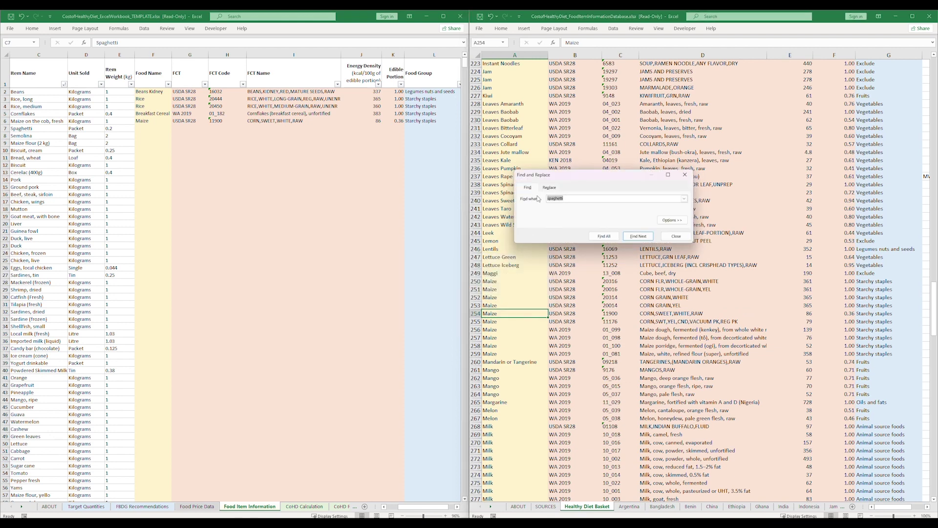
type("macaroni")
key("Return")
left_click(523, 281)
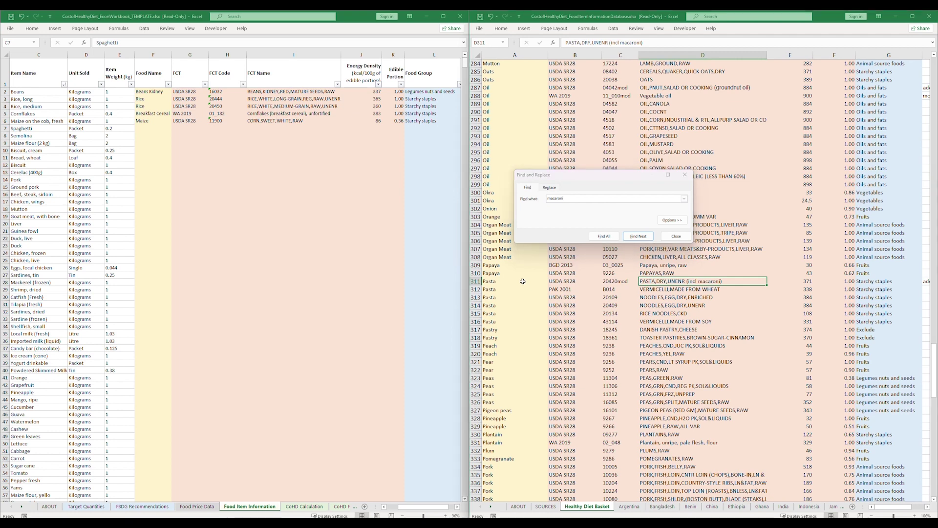
left_click(863, 282, "shift")
key("ctrl+c")
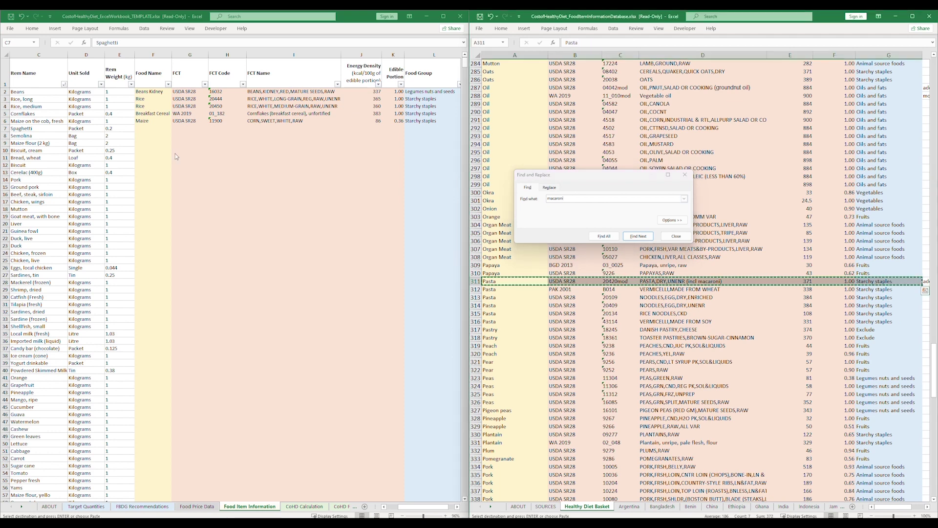
left_click(143, 128)
key("ctrl+v")
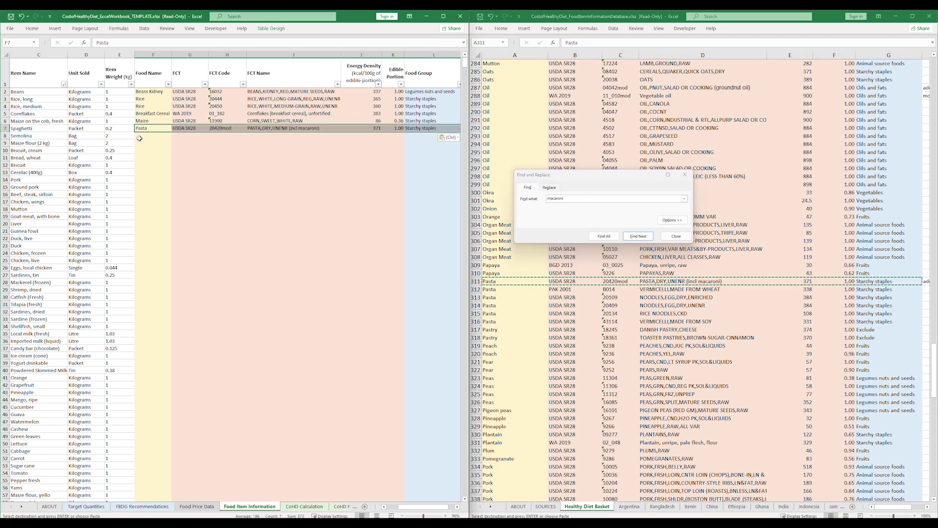
Search 'semolina' and paste the unenriched semolina row into row 8.
left_click(532, 281)
left_click_drag(566, 199, 546, 199)
type("semolina")
key("Return")
left_click_drag(523, 281, 870, 282)
key("ctrl+c")
left_click(151, 137)
key("ctrl+v")
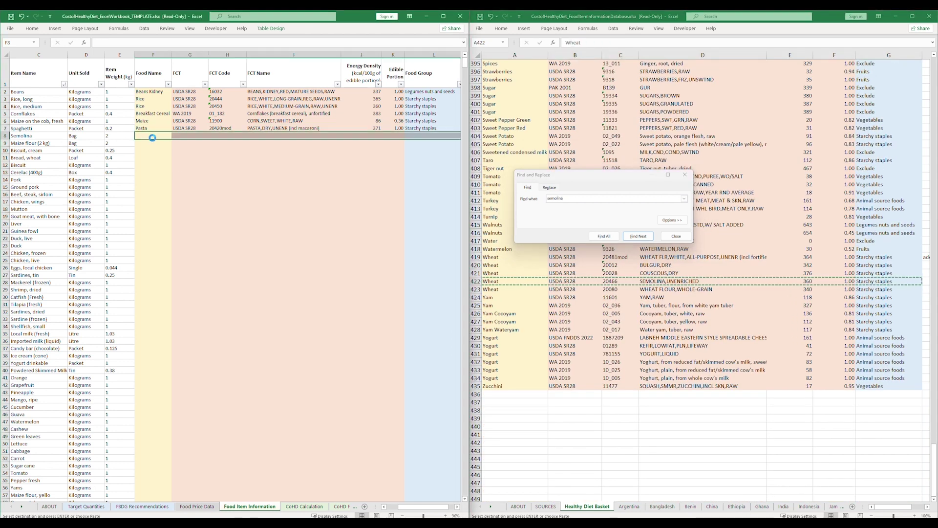
Search 'maize' and paste the whole-grain white maize flour row into row 9.
left_click_drag(566, 199, 545, 199)
type("maize")
key("Return")
left_click_drag(519, 281, 880, 281)
key("ctrl+c")
left_click(152, 143)
key("ctrl+v")
Search 'cook' and paste the vanilla sandwich cookie row into row 10.
type("cook")
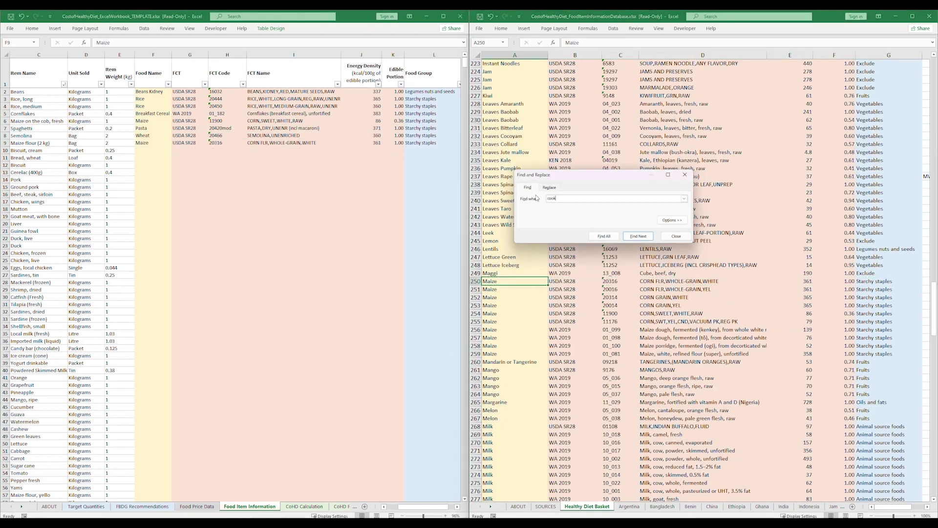
key("Return")
left_click_drag(521, 314, 875, 313)
key("ctrl+c")
left_click(152, 150)
key("ctrl+v")
Search 'bread' and paste the whole-wheat bread row into row 11 for Bread, wheat.
type("bread")
key("Return")
left_click_drag(521, 297, 876, 299)
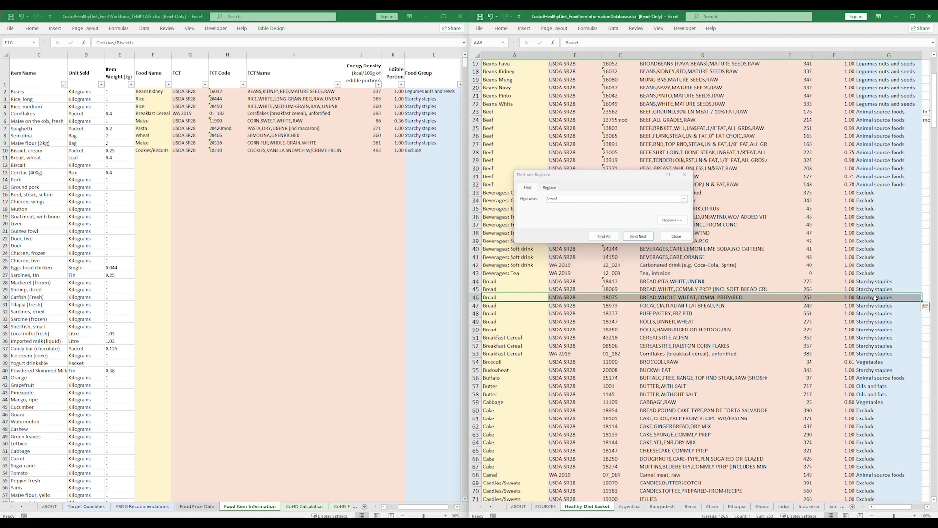
key("ctrl+c")
left_click(152, 158)
key("ctrl+v")
Search 'biscuit' and paste the Crackers row into row 12 for Biscuit.
left_click(531, 296)
left_click_drag(560, 198, 545, 199)
type("biscuit")
key("Return")
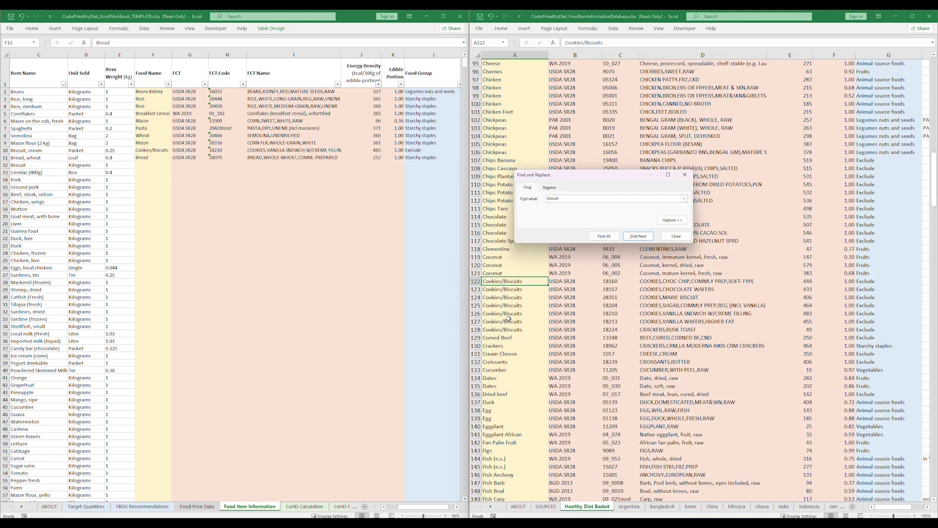
left_click_drag(518, 345, 878, 345)
key("ctrl+c")
left_click(153, 166)
key("ctrl+v")
Enter Exclude as Cerelac (400g)'s food group in L13 and close Find and Replace.
left_click(6, 172)
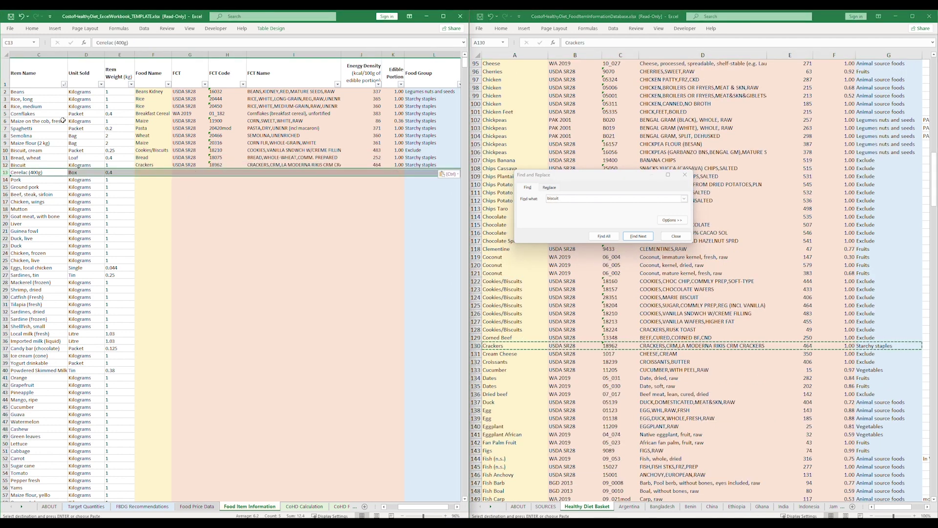
left_click_drag(129, 43, 94, 43)
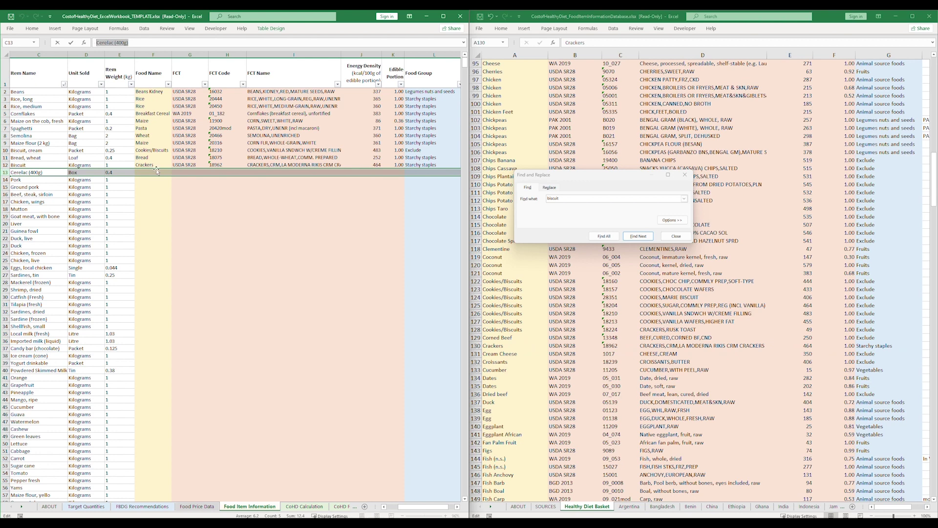
left_click(423, 170)
type("Exclude")
key("Return")
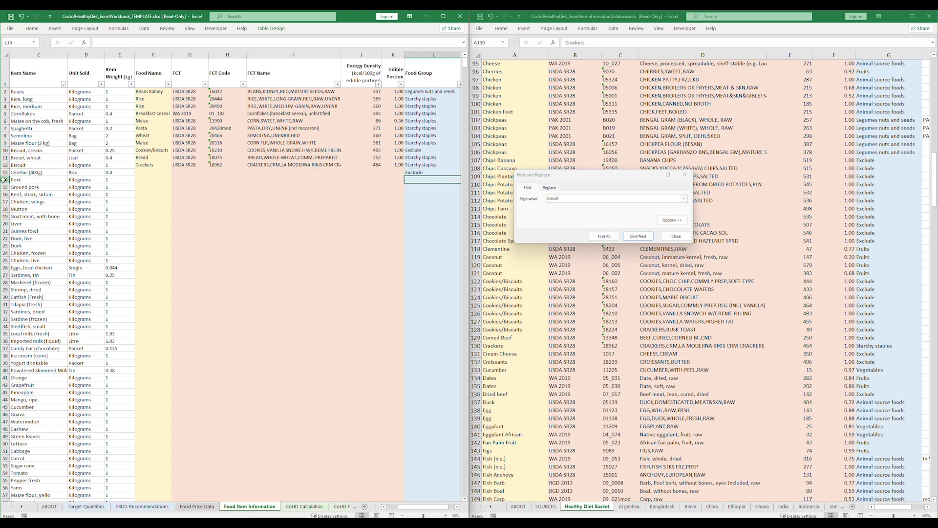
left_click_drag(5, 179, 5, 261)
left_click(677, 237)
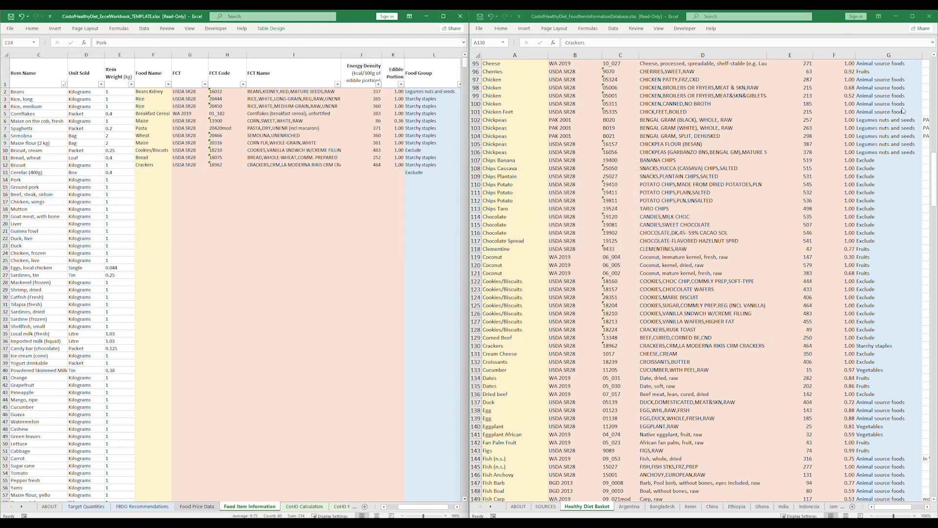
Filter the Food Group column to show only Animal source foods.
scroll(937, 90, "up", 1)
scroll(937, 90, "up", 20)
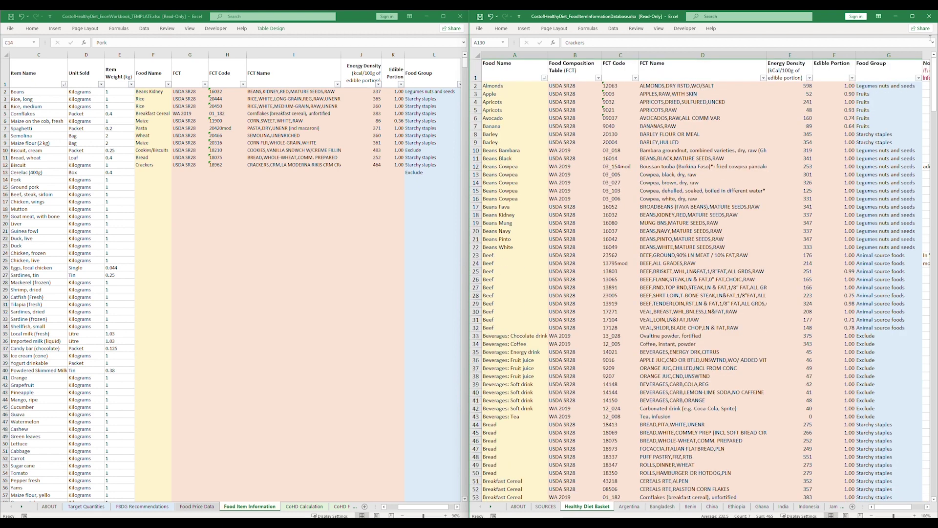
left_click(919, 78)
left_click(848, 166)
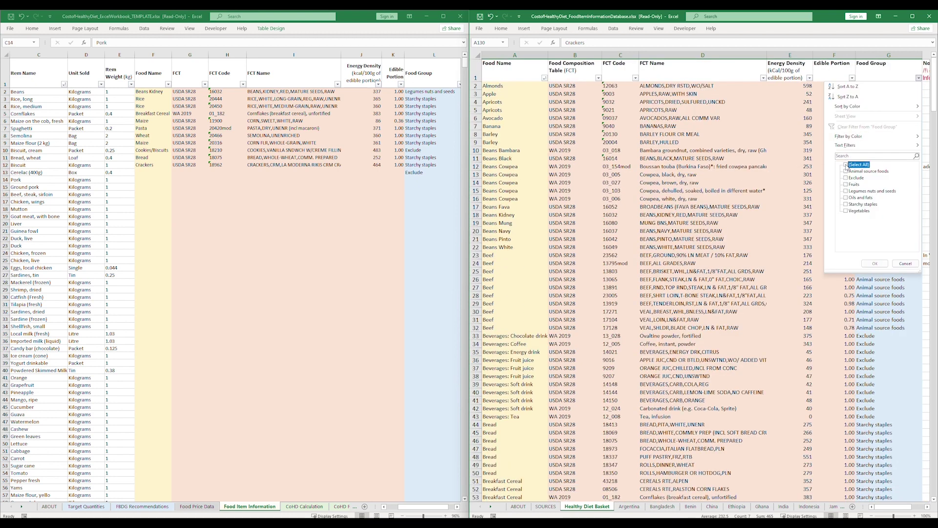
left_click(846, 171)
left_click(875, 264)
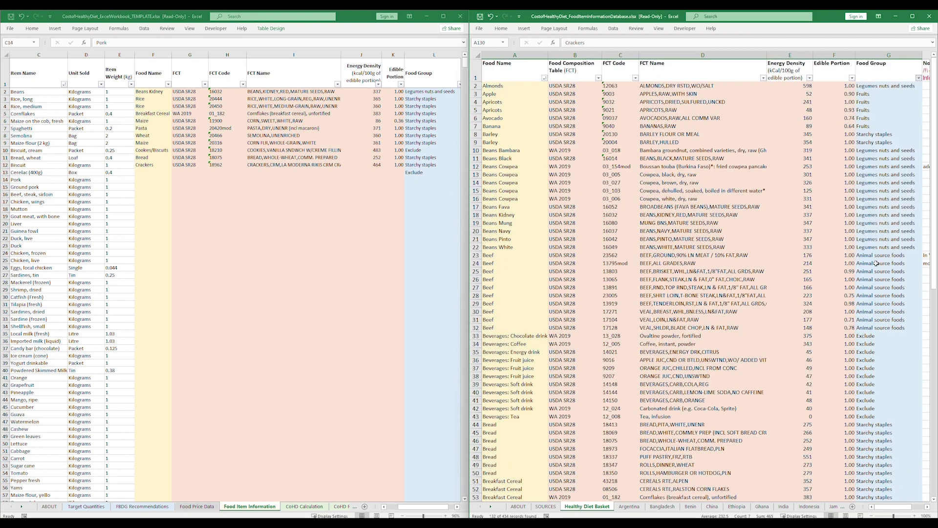
Browse the Food Name filter list without changes, then check a pork record's edible portion.
left_click(543, 77)
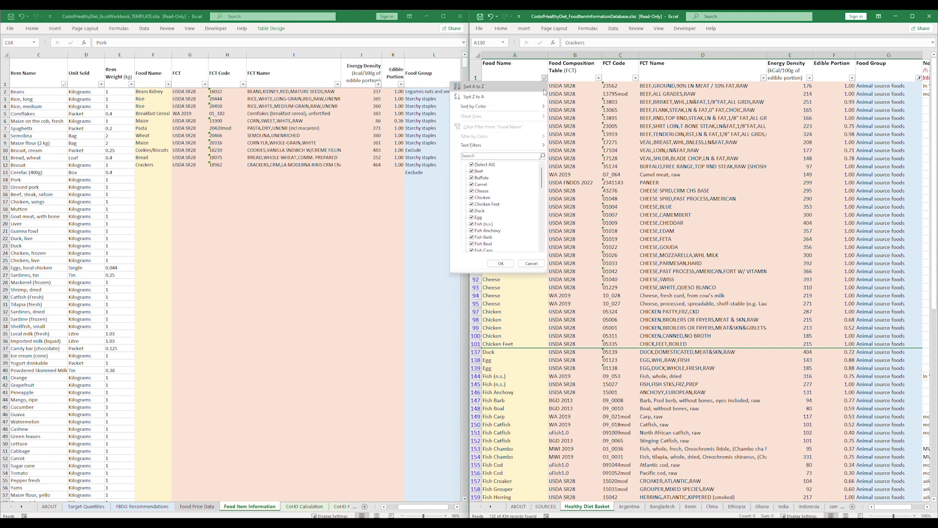
scroll(542, 175, "down", 1)
scroll(542, 174, "down", 8)
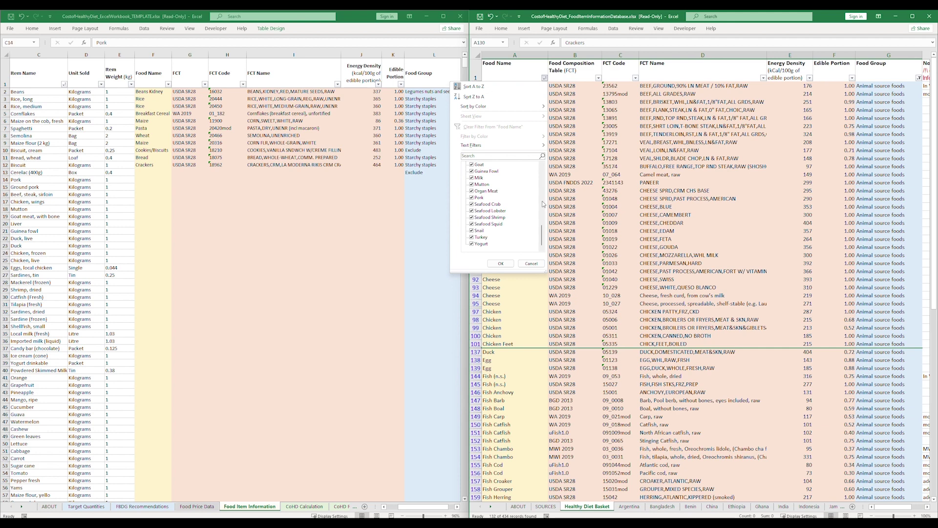
left_click(539, 265)
scroll(537, 259, "down", 20)
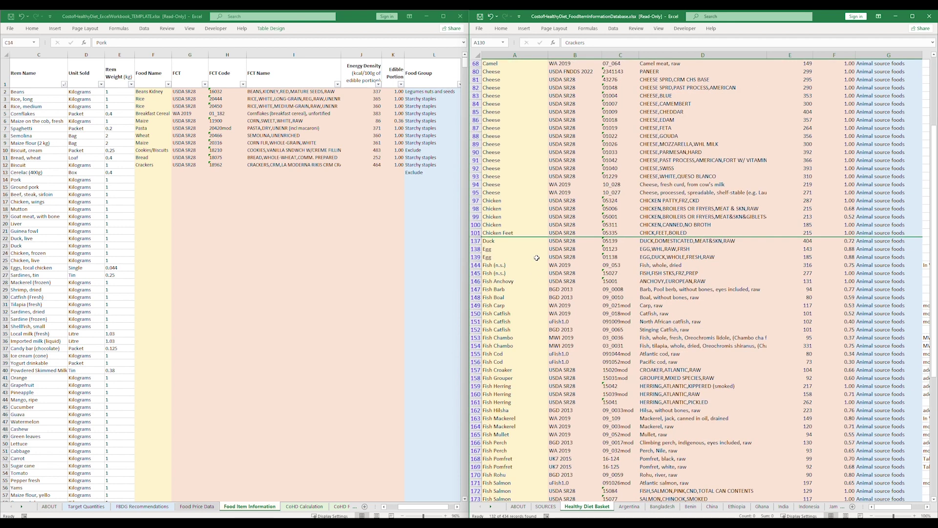
left_click(838, 215)
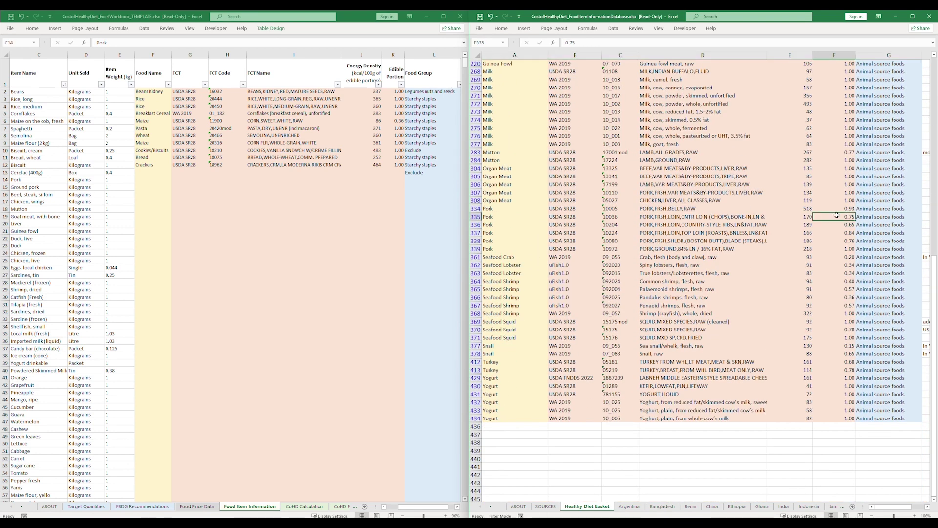
Fill the Pork and Ground pork rows with the pork loin and ground pork database records.
key("Down")
key("Down")
key("Down")
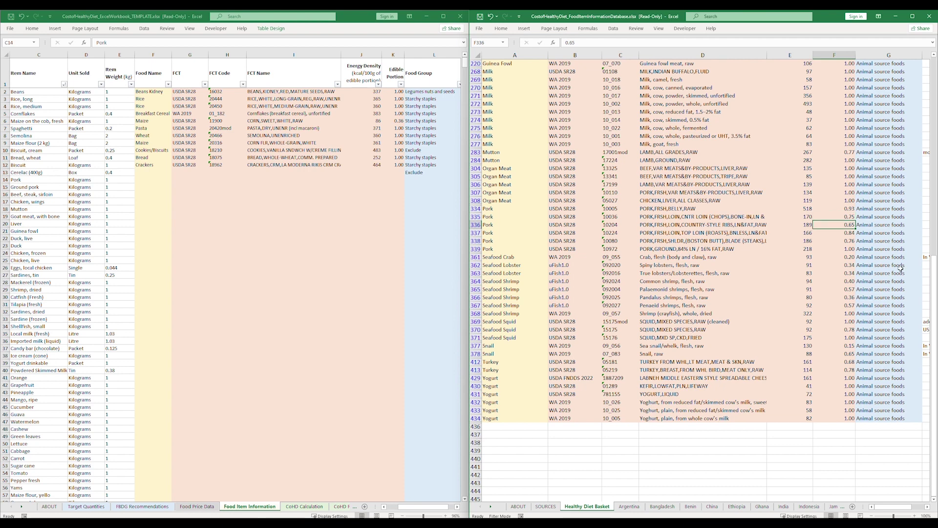
left_click_drag(880, 234, 504, 232)
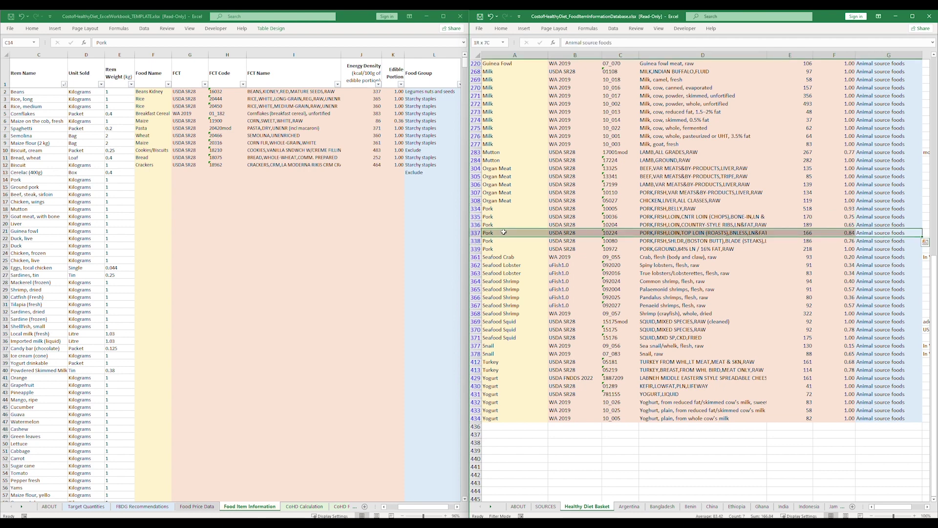
key("ctrl+c")
left_click(164, 179)
key("ctrl+v")
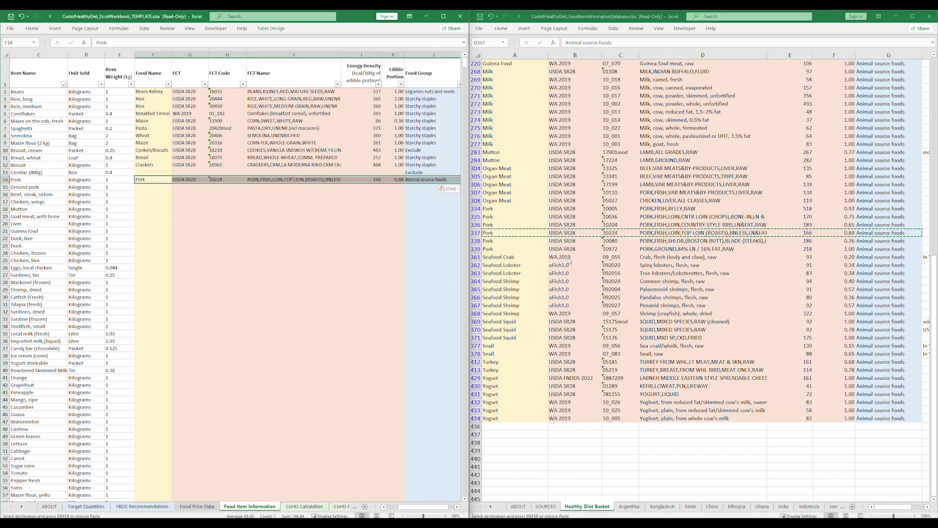
left_click(531, 250)
left_click_drag(532, 250, 875, 250)
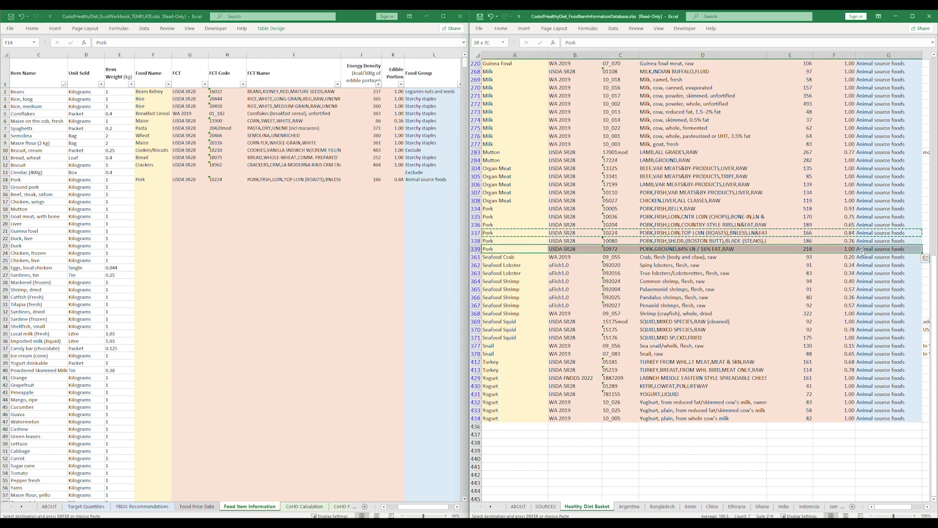
key("ctrl+c")
left_click(161, 187)
key("ctrl+v")
Fill the Beef and chicken item rows with the matching beef and chicken records.
scroll(500, 135, "up", 15)
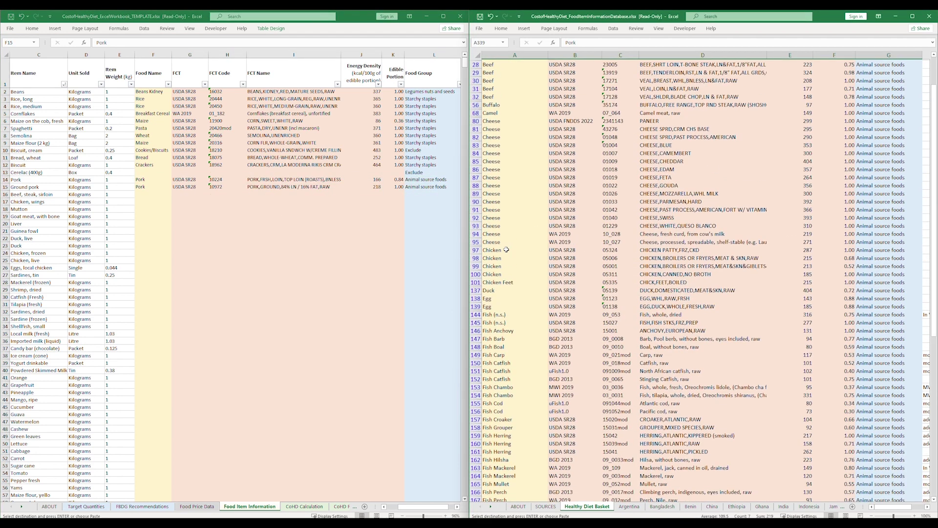
left_click(508, 119)
left_click_drag(508, 118, 880, 118)
key("ctrl+c")
left_click(159, 194)
key("ctrl+v")
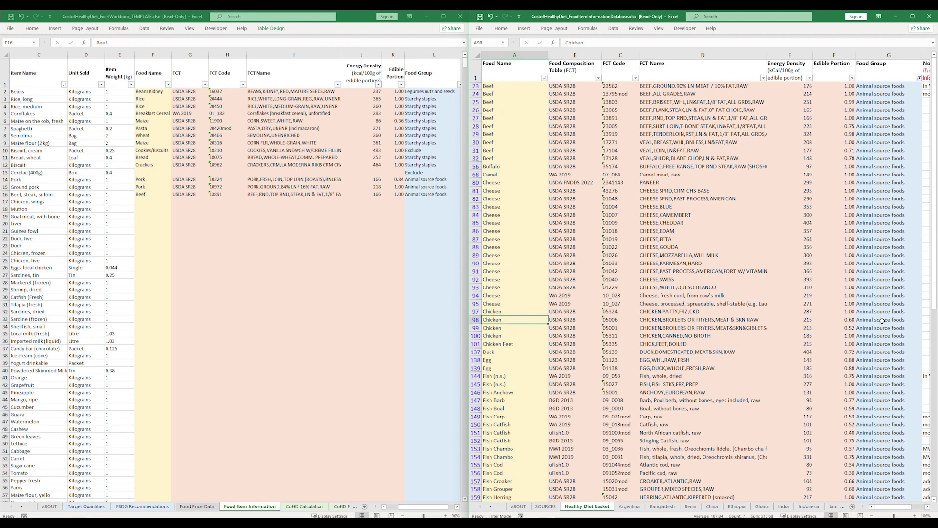
left_click_drag(528, 320, 880, 320)
key("ctrl+c")
left_click(159, 201)
key("ctrl+v")
Fill the Goat meat, Liver and Guinea fowl rows with their matching database records.
scroll(537, 369, "down", 7)
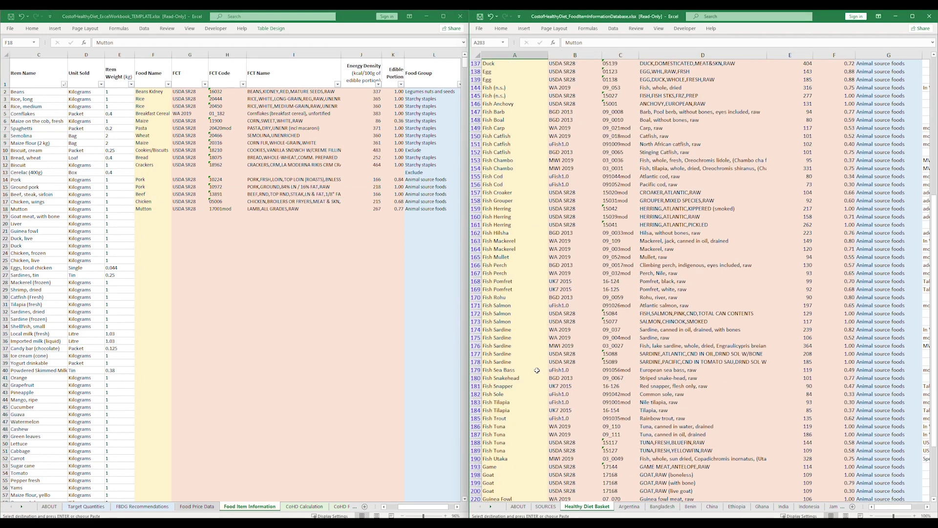
left_click_drag(517, 482, 880, 481)
key("ctrl+c")
left_click(160, 216)
key("ctrl+v")
scroll(517, 342, "down", 13)
left_click_drag(517, 282, 880, 282)
key("ctrl+c")
left_click(151, 223)
key("ctrl+v")
left_click_drag(517, 176, 880, 176)
key("ctrl+c")
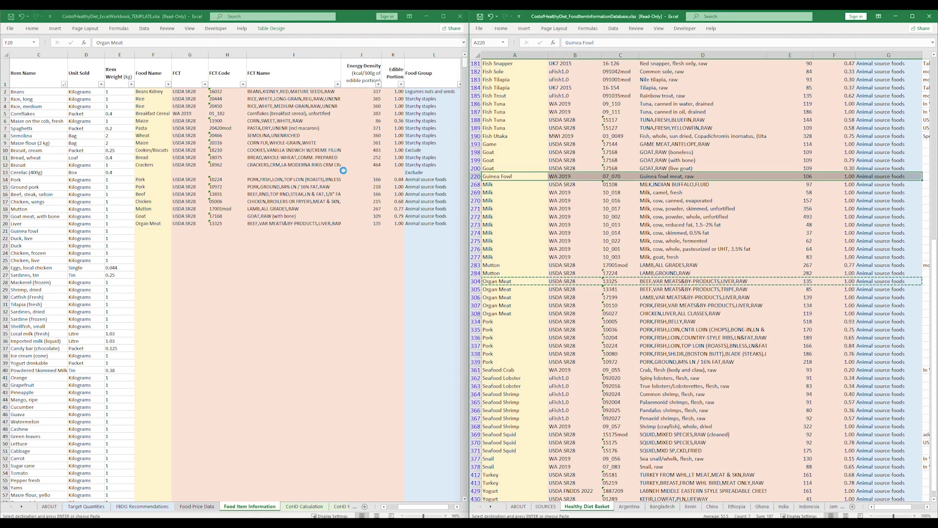
left_click(153, 231)
key("ctrl+v")
Fill the Duck and frozen chicken rows with matching records, and copy the raw egg record.
scroll(517, 293, "up", 20)
left_click_drag(517, 241, 880, 241)
left_click(147, 246)
key("ctrl+v")
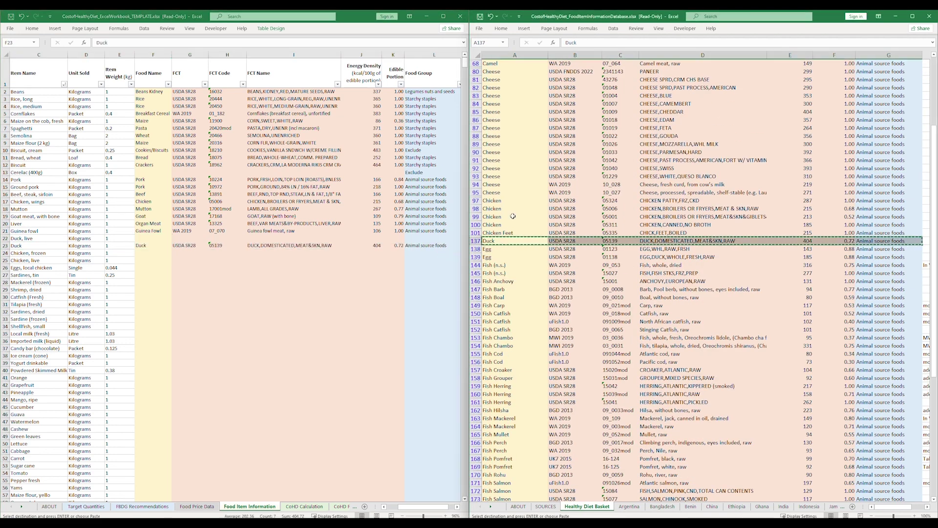
left_click_drag(512, 216, 880, 216)
key("ctrl+c")
left_click(146, 254)
key("ctrl+v")
left_click_drag(513, 249, 880, 249)
key("ctrl+c")
Fill the Sardines, tin row with the canned sardine record and frozen mackerel with 09_009mod.
left_click_drag(30, 275, 31, 327)
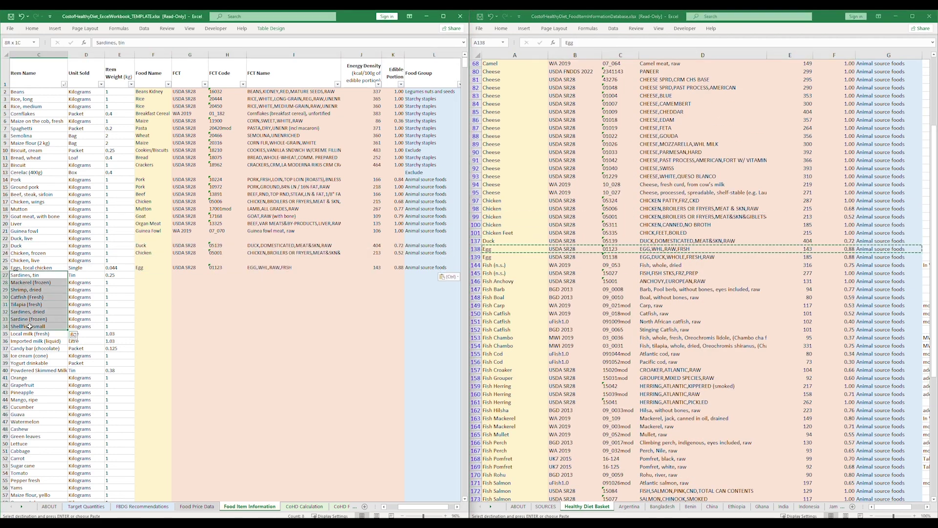
left_click_drag(423, 516, 424, 515)
scroll(494, 357, "down", 6)
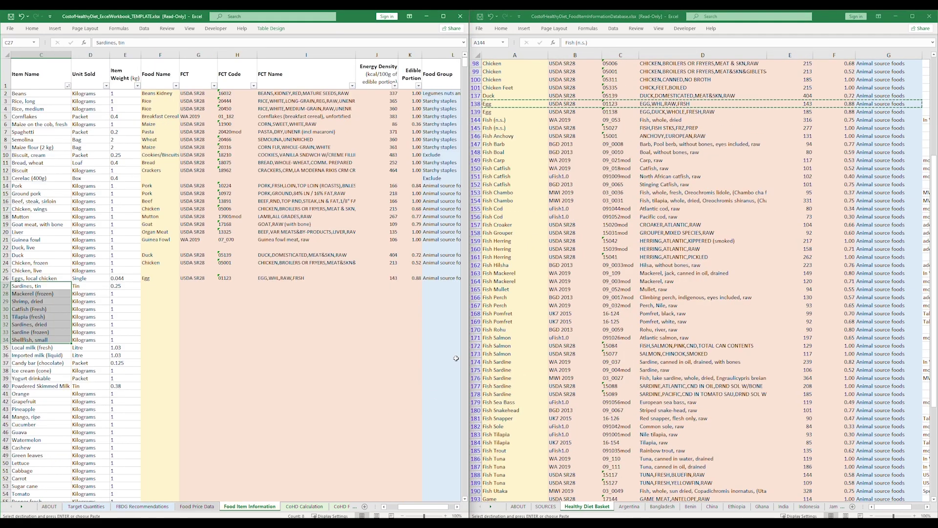
left_click_drag(476, 120, 476, 491)
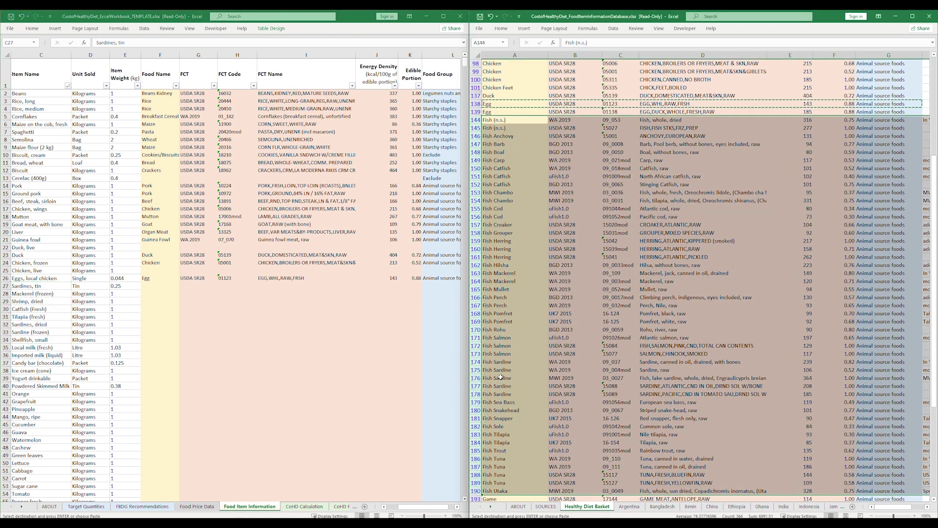
left_click_drag(499, 362, 909, 362)
key("ctrl+c")
left_click(161, 286)
key("ctrl+v")
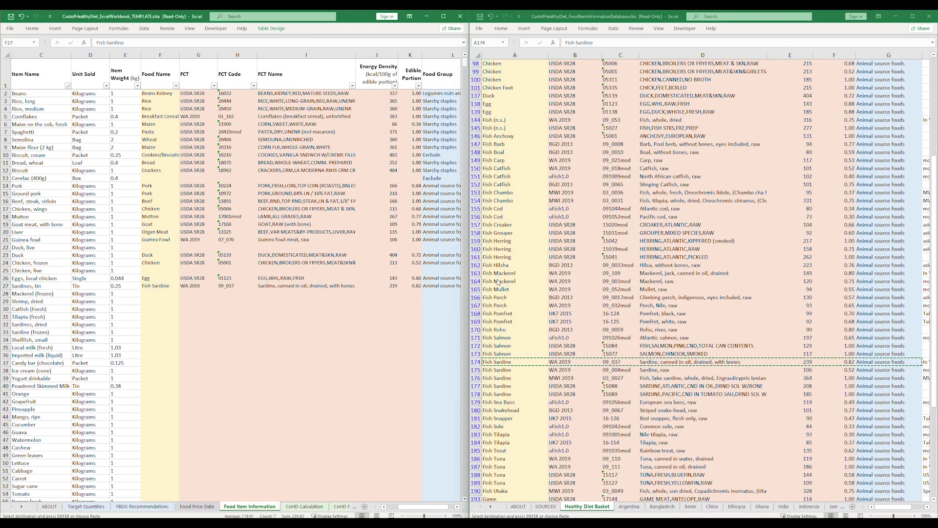
left_click_drag(498, 282, 909, 282)
key("ctrl+c")
left_click(160, 293)
key("ctrl+v")
Fill the dried shrimp row with its record and copy the tilapia record for fresh catfish.
scroll(733, 342, "down", 14)
left_click_drag(498, 434, 867, 435)
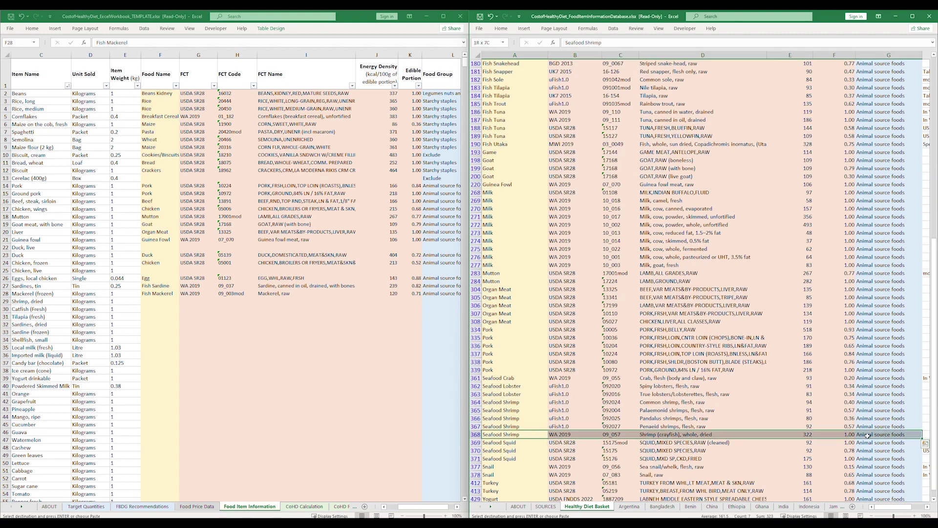
key("ctrl+c")
left_click(160, 302)
key("ctrl+v")
left_click(523, 434)
scroll(522, 391, "up", 18)
left_click_drag(508, 258, 889, 258)
key("ctrl+c")
left_click(154, 310)
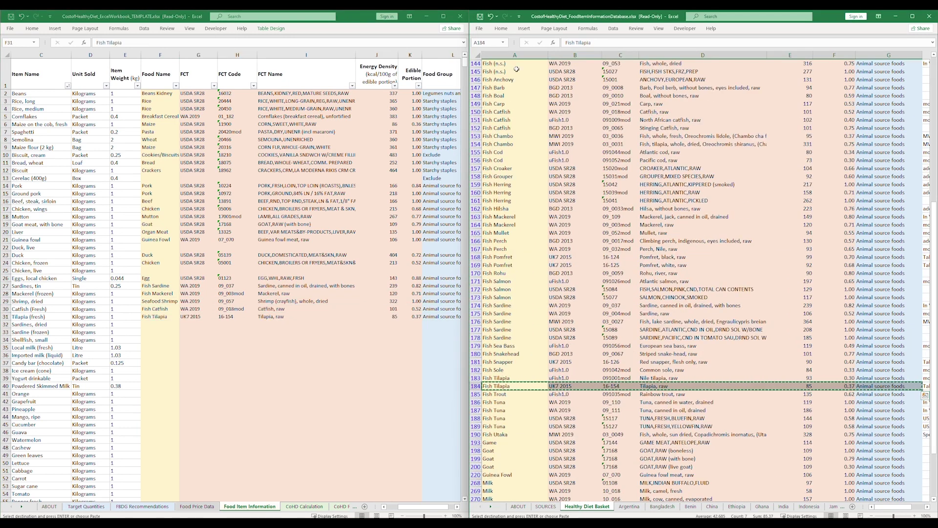
Fill the Sardines, dried and frozen sardine rows with the dried fish and raw sardine records.
left_click_drag(517, 65, 890, 64)
key("ctrl+c")
left_click(153, 326)
key("ctrl+v")
left_click_drag(513, 314, 889, 313)
key("ctrl+c")
left_click(155, 333)
key("ctrl+v")
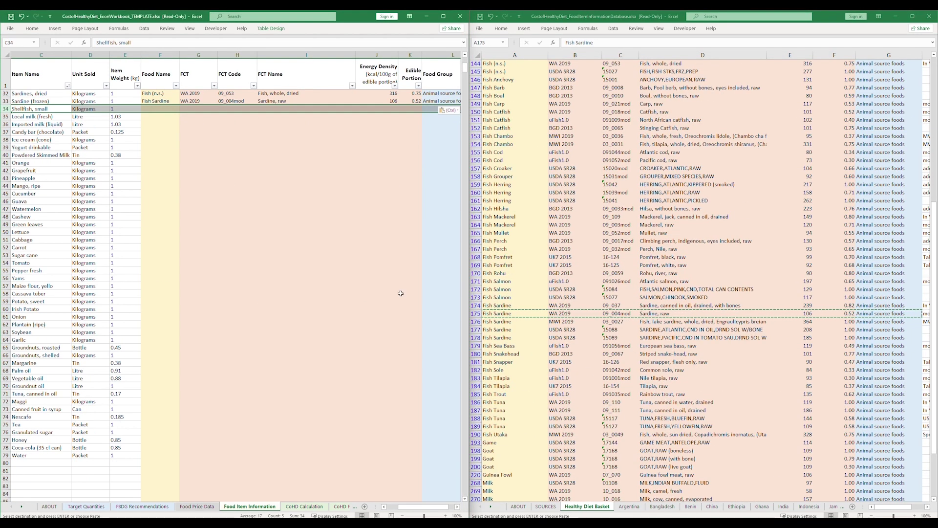
Paste the pasteurised whole milk record 10_001 into the local and imported milk rows.
left_click_drag(5, 117, 5, 125)
scroll(514, 294, "down", 11)
left_click_drag(492, 282, 890, 281)
key("ctrl+c")
left_click(158, 117)
key("ctrl+v")
left_click(159, 125)
key("ctrl+v")
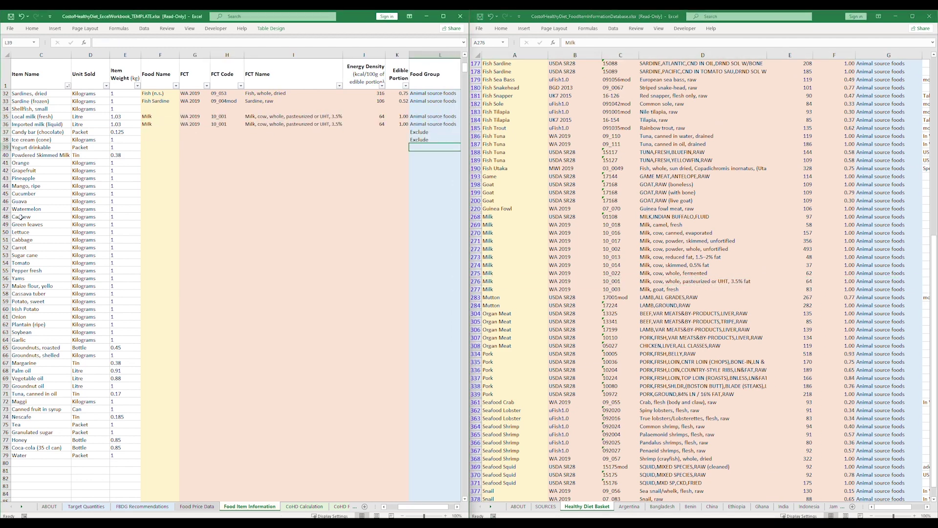
Fill the Yogurt drinkable row with record 781355 and copy the skimmed milk powder record for Powdered Skimmed Milk.
scroll(514, 293, "down", 6)
left_click_drag(513, 394, 890, 394)
key("ctrl+c")
left_click(149, 147)
key("ctrl+v")
left_click_drag(513, 95, 890, 96)
key("ctrl+c")
left_click(159, 155)
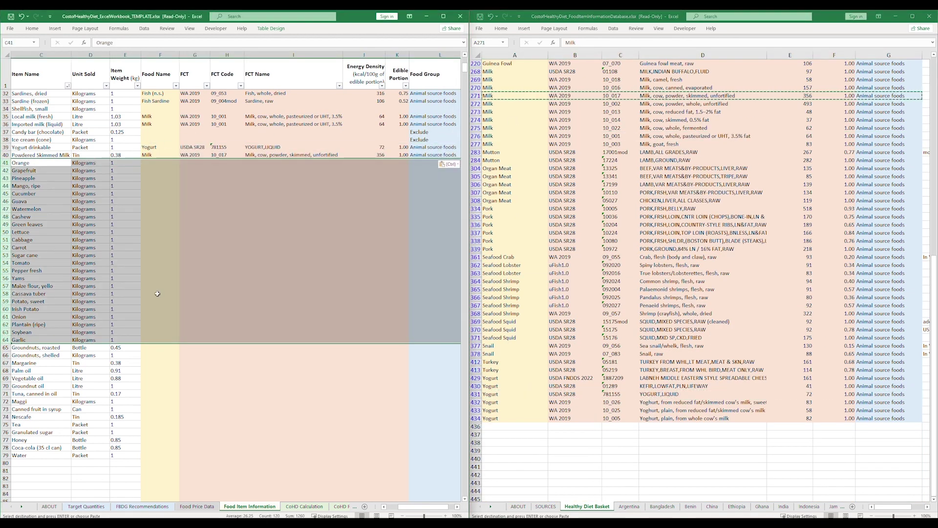
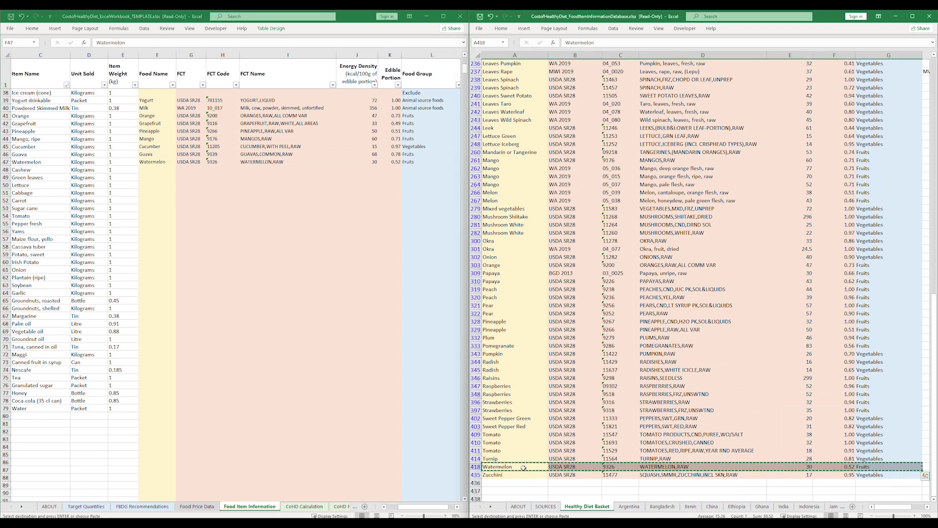
Copy the Tomato and Sweet Pepper Green database records into rows 54 and 55.
scroll(505, 318, "up", 7)
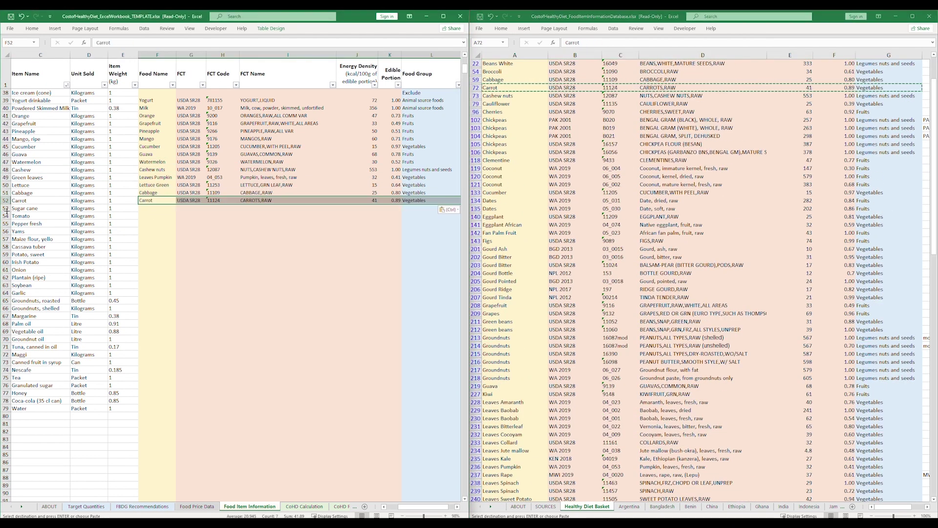
left_click_drag(508, 378, 889, 378)
key("ctrl+c")
left_click(157, 216)
key("ctrl+v")
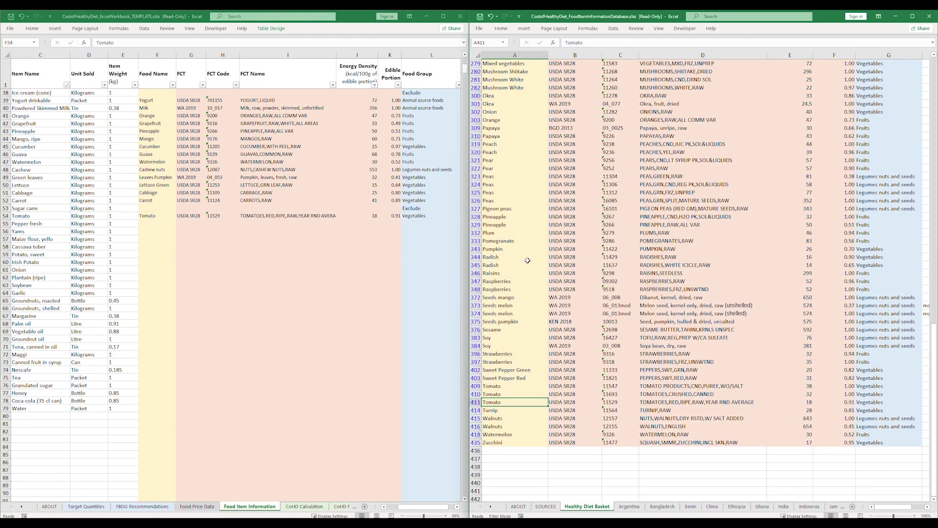
left_click_drag(509, 370, 890, 370)
key("ctrl+c")
left_click(157, 224)
key("ctrl+v")
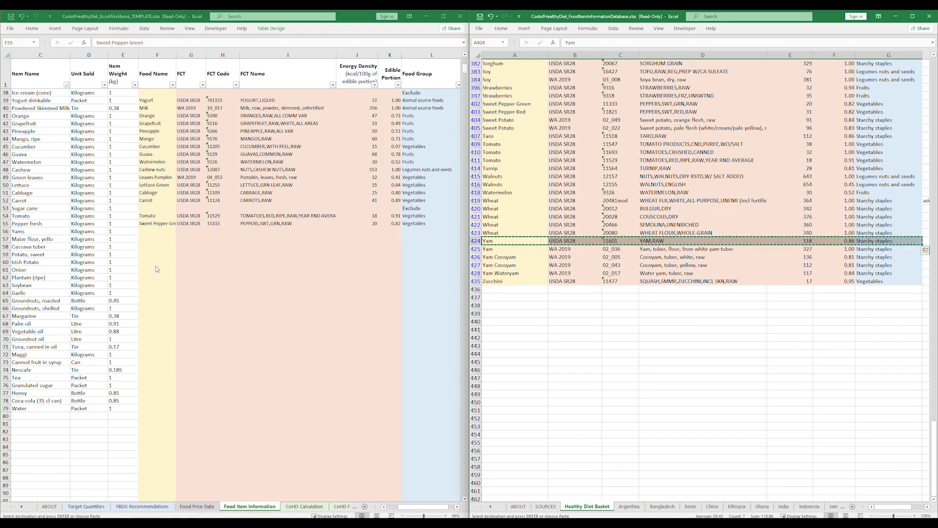
Fill row 59 with the Sweet Potato record and row 62 with the Plantain record.
scroll(539, 204, "up", 9)
left_click_drag(508, 143, 889, 143)
key("ctrl+c")
left_click(157, 247)
key("ctrl+v")
scroll(539, 293, "down", 20)
left_click_drag(508, 385, 889, 386)
key("ctrl+c")
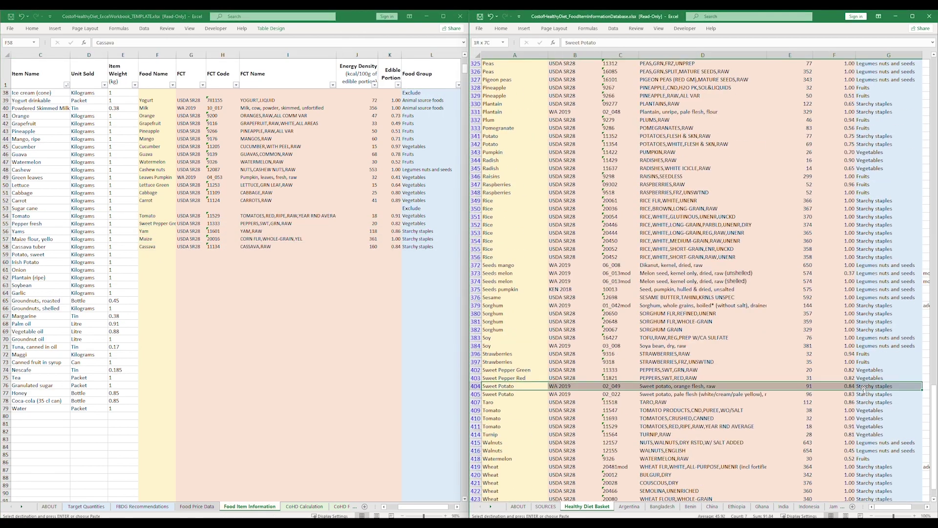
left_click(889, 128, "shift")
key("ctrl+c")
left_click(157, 270)
key("ctrl+v")
Copy the Soy record into row 63 and the roasted and shelled groundnuts into rows 65–66.
left_click(515, 297)
left_click(889, 298, "shift")
key("ctrl+c")
left_click(157, 278)
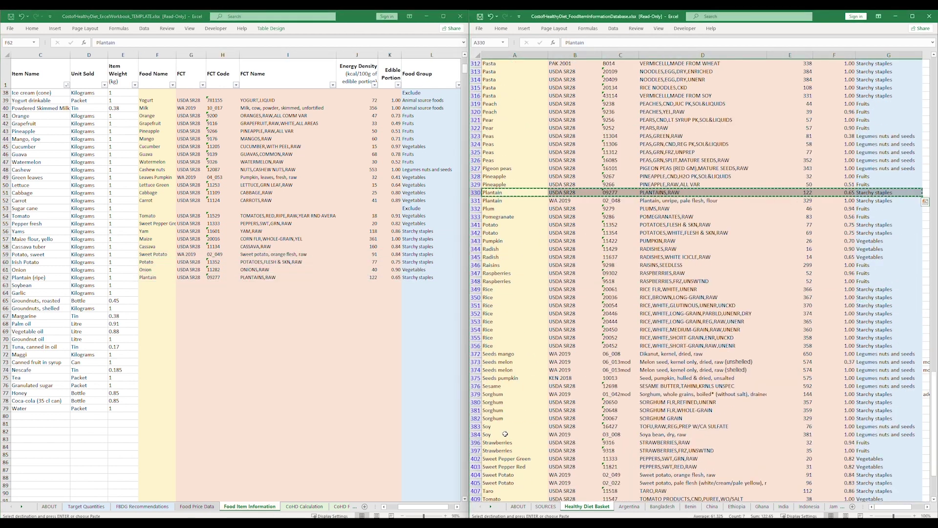
scroll(539, 225, "up", 20)
left_click_drag(514, 225, 889, 224)
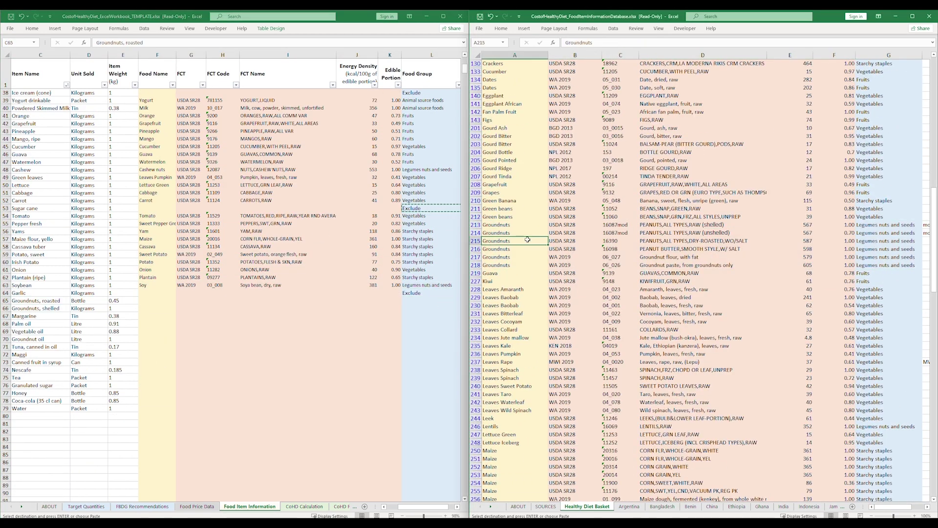
left_click_drag(514, 241, 889, 241)
key("ctrl+c")
left_click(157, 300)
key("ctrl+v")
left_click_drag(514, 225, 889, 225)
key("ctrl+c")
Filter the database to Oils and fats and copy margarine, palm oil and vegetable oil into rows 67–70.
left_click_drag(5, 316, 6, 340)
scroll(873, 266, "up", 20)
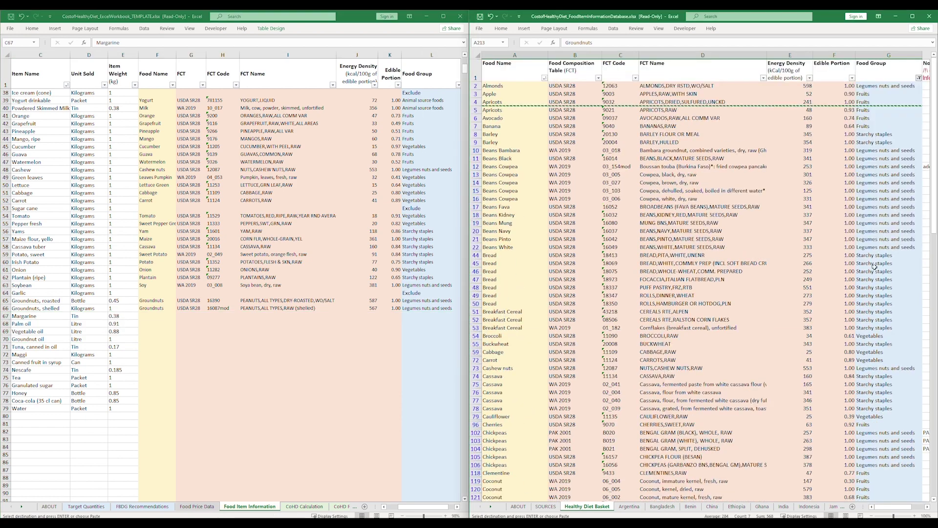
left_click(919, 78)
left_click_drag(514, 110, 890, 110)
key("ctrl+c")
left_click(157, 316)
key("ctrl+v")
left_click_drag(515, 190, 889, 191)
left_click(157, 324)
key("ctrl+v")
left_click(157, 332)
Paste the canned tuna record into row 71 and enter Exclude in L72 through L77.
key("ctrl+v")
mouse_move(515, 126)
left_mouse_down()
mouse_move(889, 126)
mouse_move(889, 119)
left_mouse_up()
left_click(157, 339)
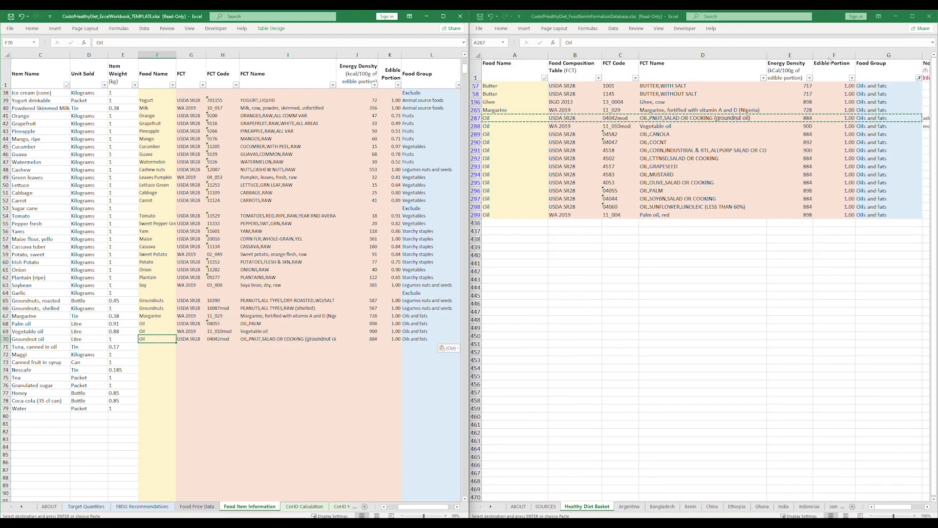
left_click(476, 394)
left_click_drag(514, 402, 889, 403)
key("ctrl+c")
left_click(157, 347)
key("ctrl+v")
scroll(408, 293, "down", 9)
left_click(409, 150)
type("Exclude")
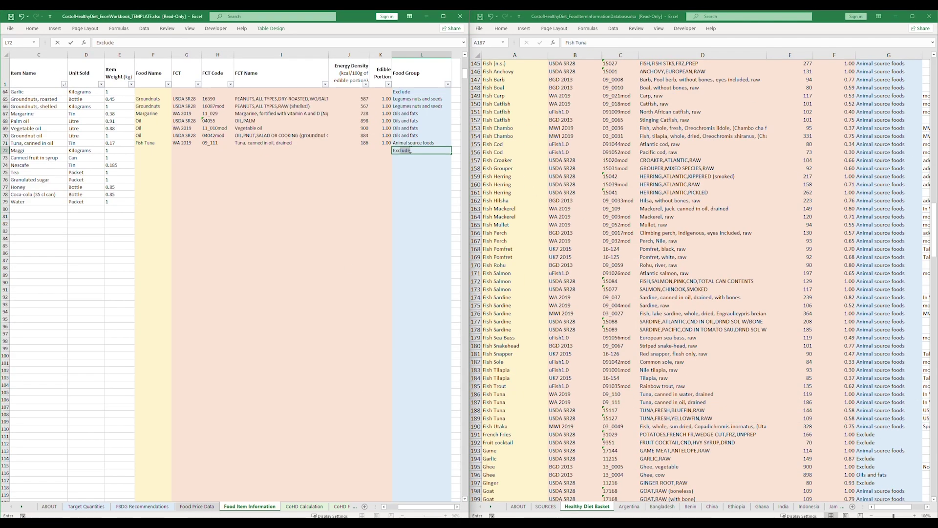
key("ctrl+c")
key("Down")
key("ctrl+v")
key("Down")
key("ctrl+v")
key("Down")
key("ctrl+v")
key("Down")
key("ctrl+v")
key("Down")
key("ctrl+v")
left_click(409, 150)
scroll(408, 150, "up", 20)
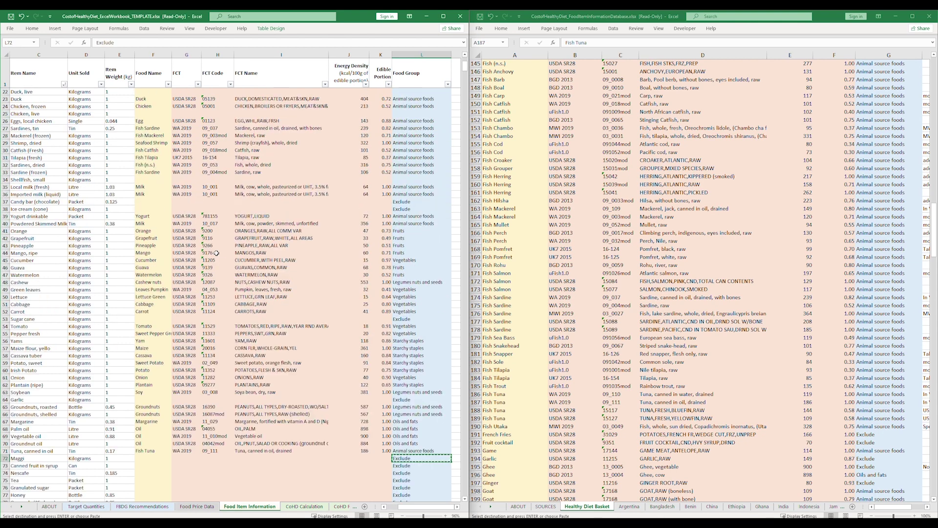
Close the food database and open CostofHealthyDiet_ExcelWorkbook.xlsx.
left_click(896, 16)
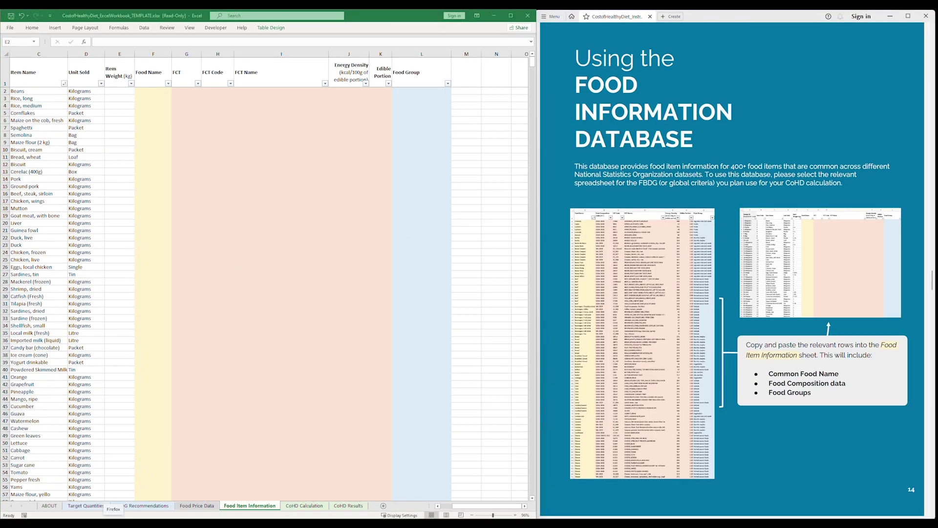
left_click(400, 209)
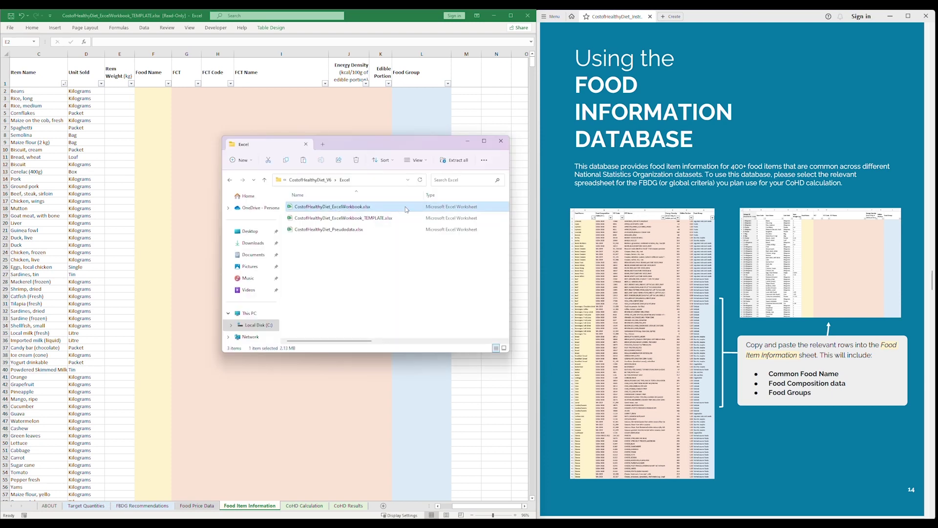
double_click(406, 209)
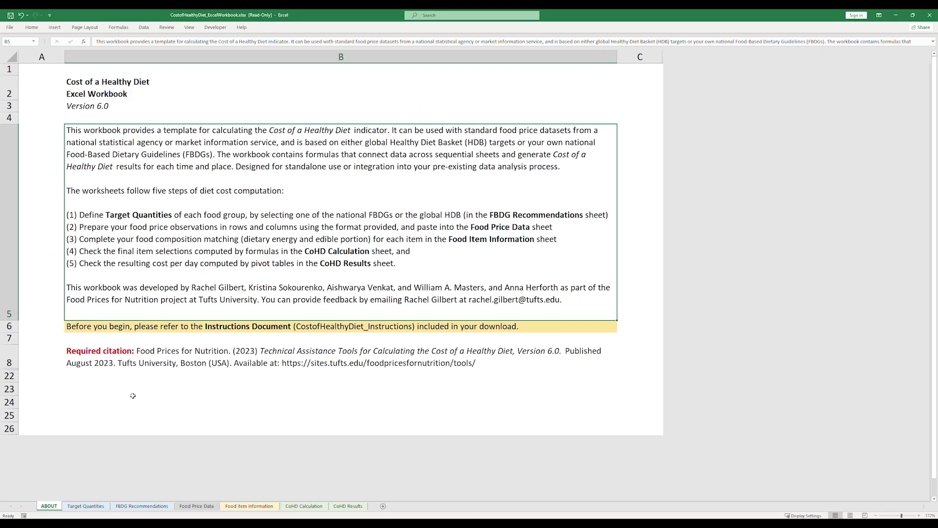
Copy Food Item Information columns E to L from the completed workbook, then minimize it.
left_click(86, 506)
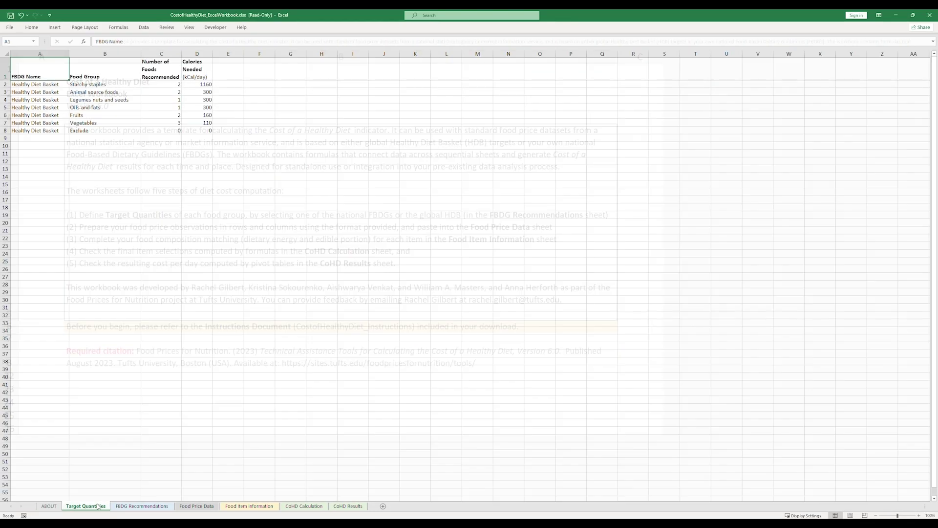
left_click(197, 506)
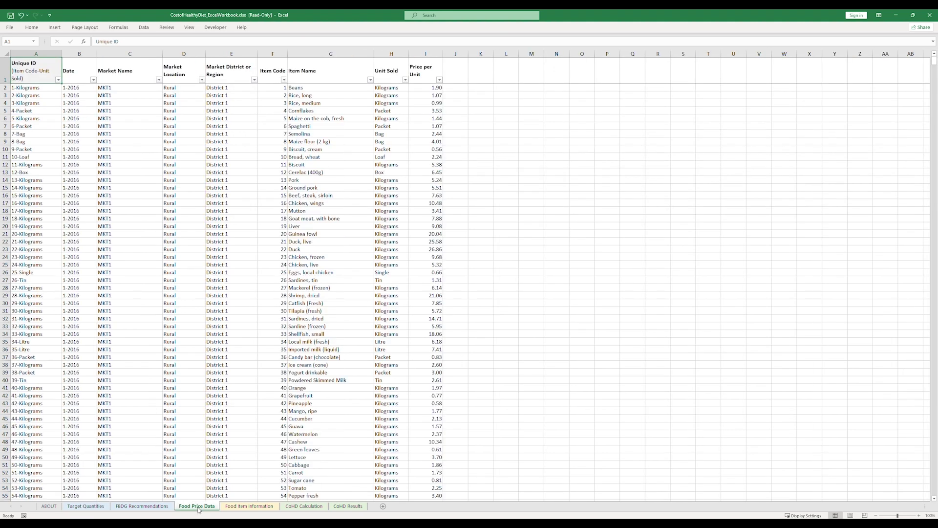
left_click(249, 506)
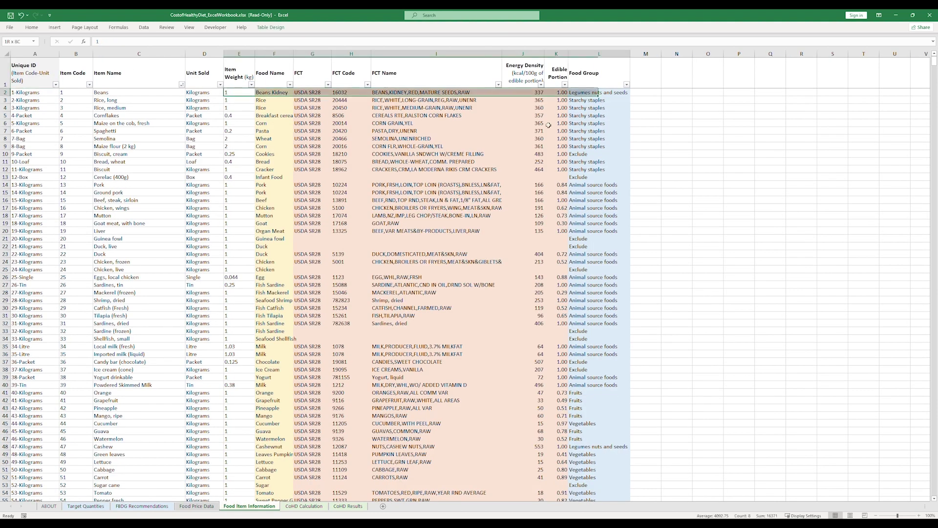
key("ctrl+shift+Down")
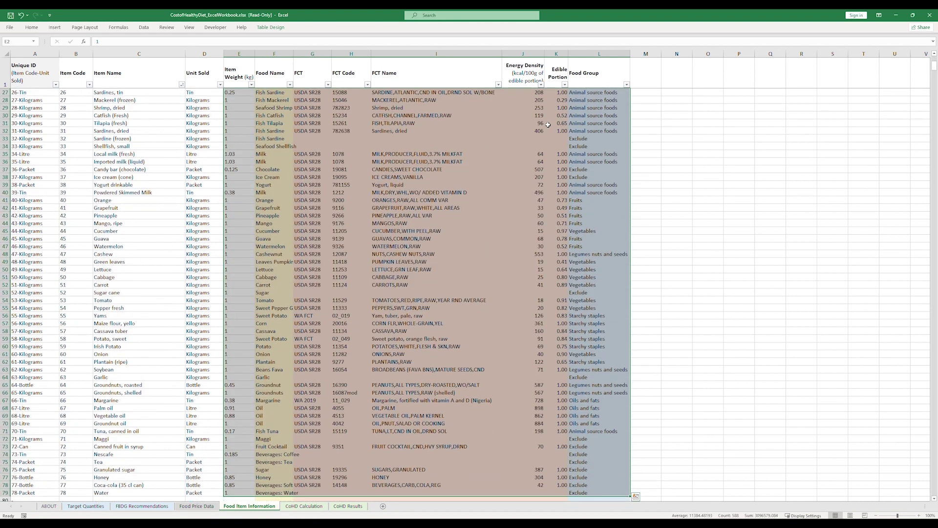
right_click(539, 176)
left_click(544, 171)
left_click(895, 15)
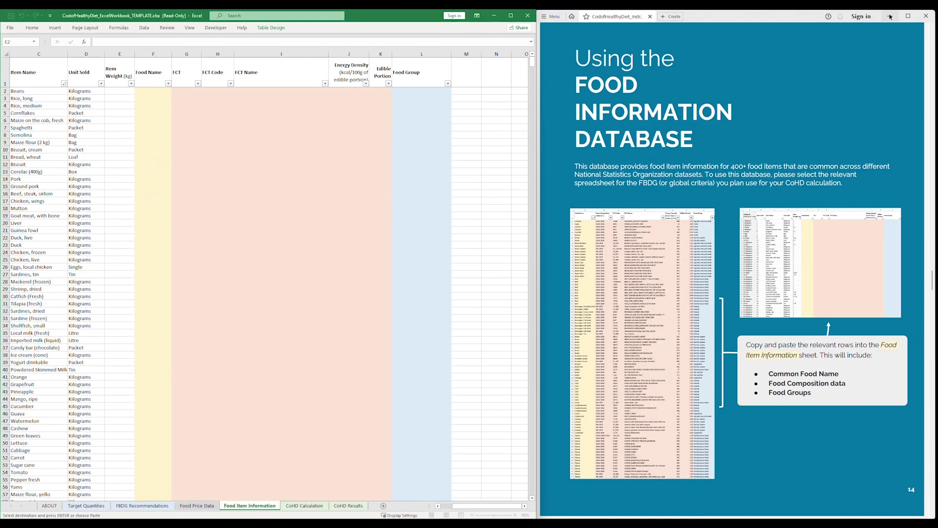
Paste the copied composition data into the template's Food Item Information starting at E2.
right_click(125, 89)
left_click(147, 127)
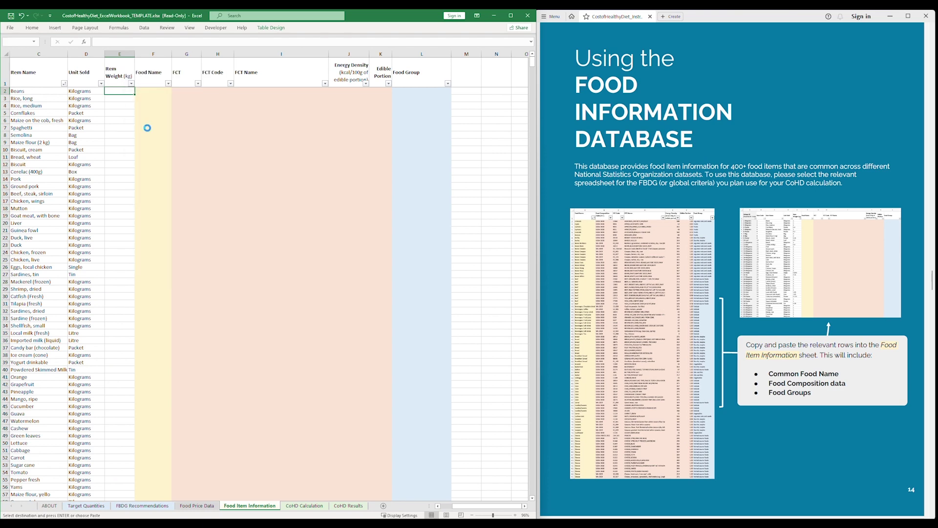
left_click(125, 91)
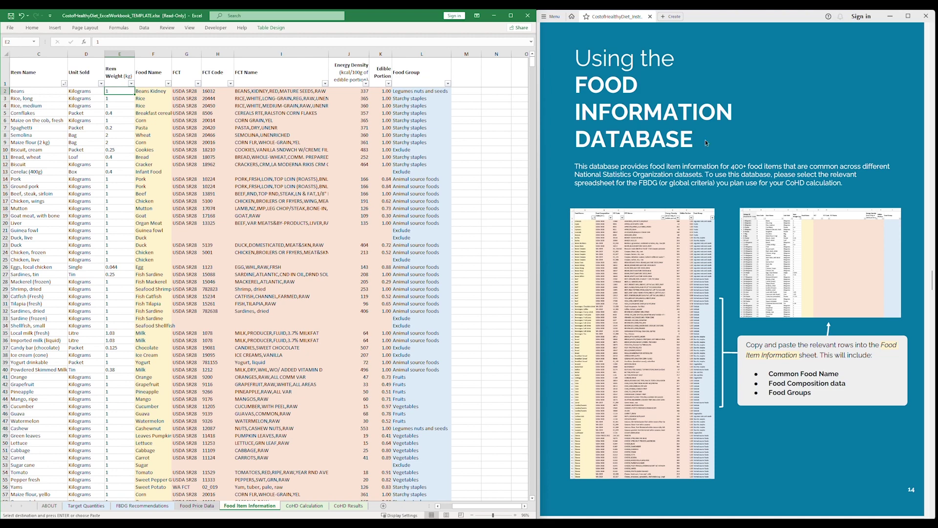
scroll(826, 141, "down", 10)
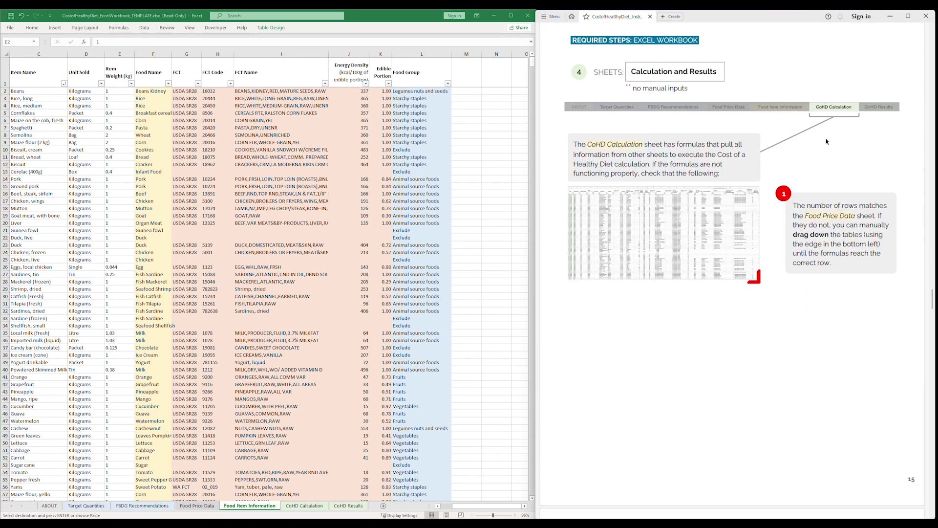
Inspect the CoHD Calculation sheet's Unique ID formula in A2 and its Date header in B1.
left_click(304, 506)
left_click(34, 52)
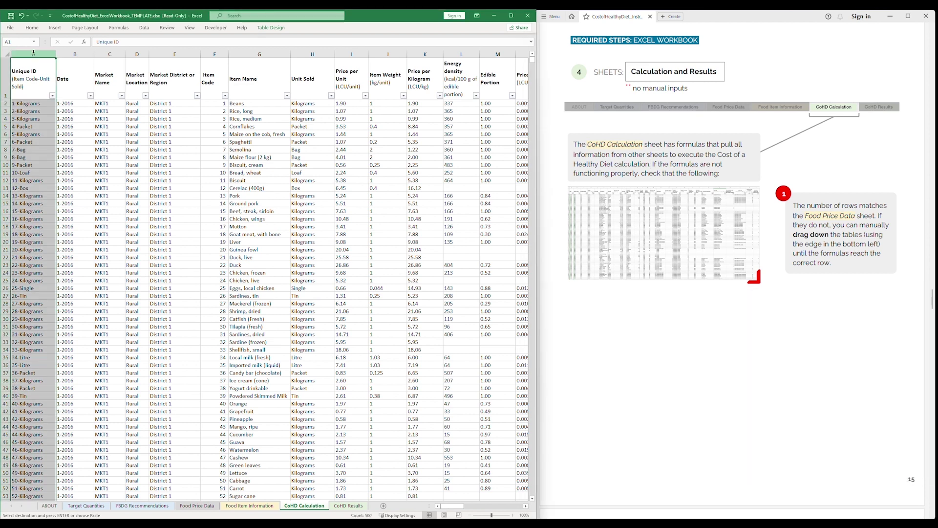
left_click(26, 104)
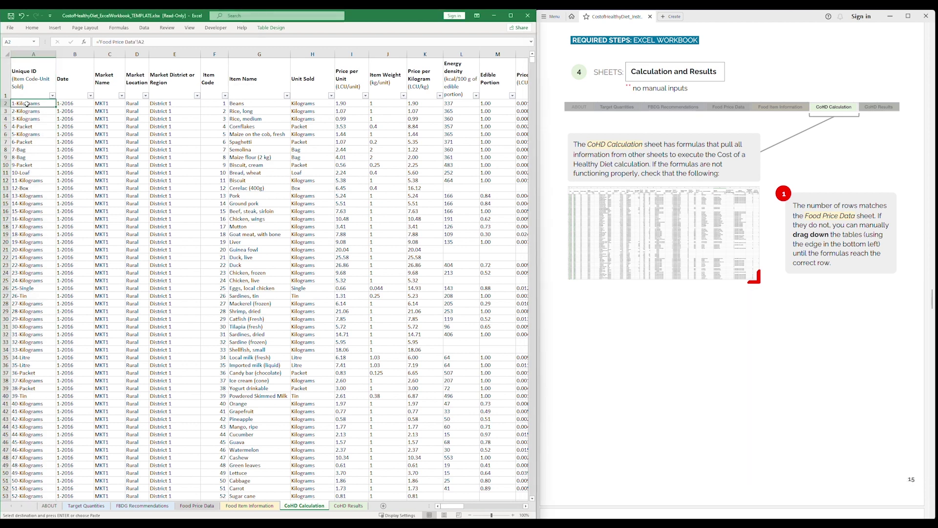
left_click(81, 87)
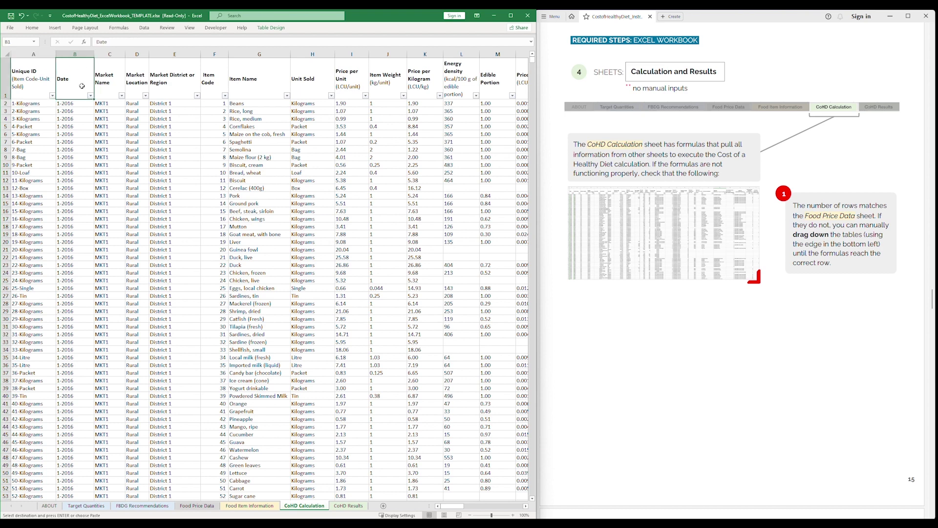
left_click(793, 313)
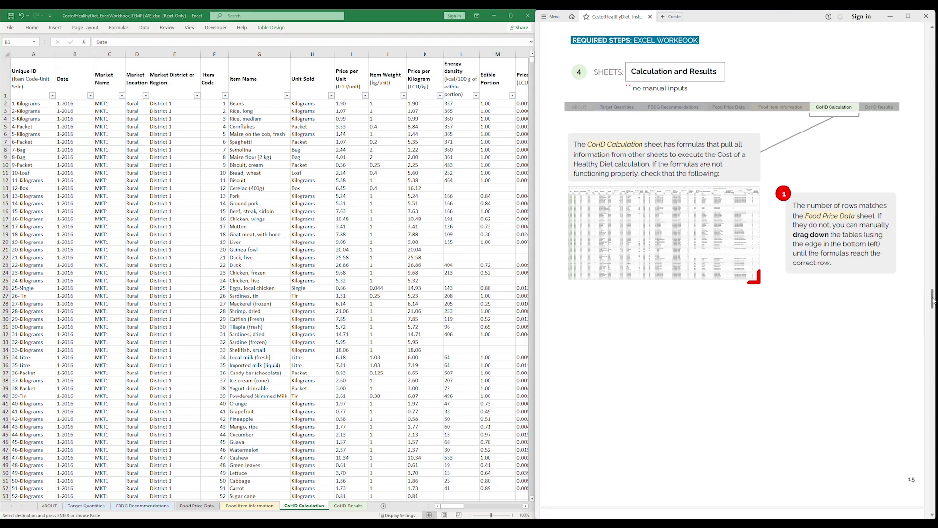
left_click_drag(933, 300, 933, 334)
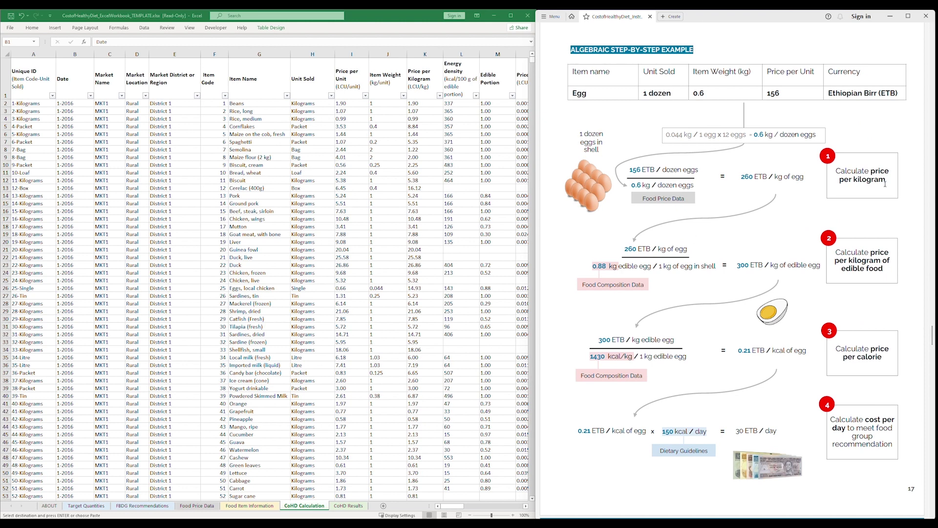
Review the Price per Kilogram column against the guide's price-per-kilogram step.
left_click_drag(888, 179, 850, 173)
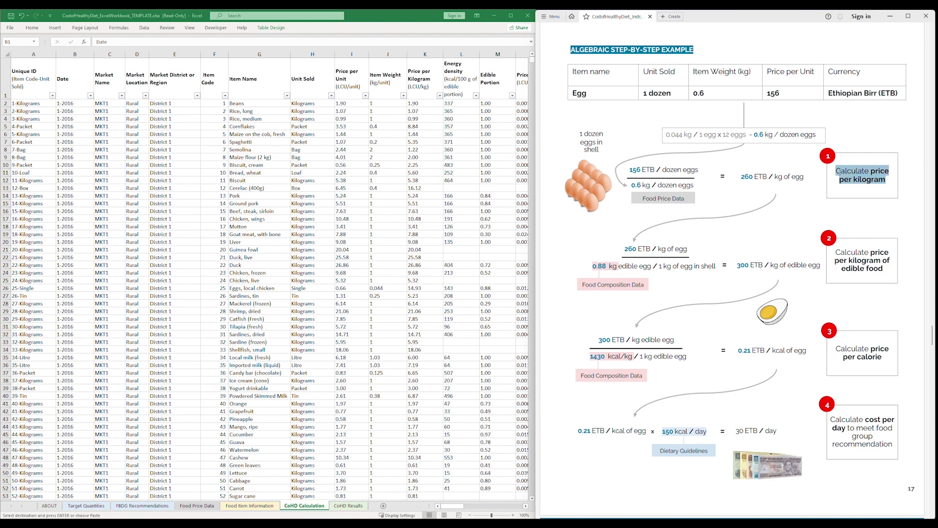
left_click(840, 179)
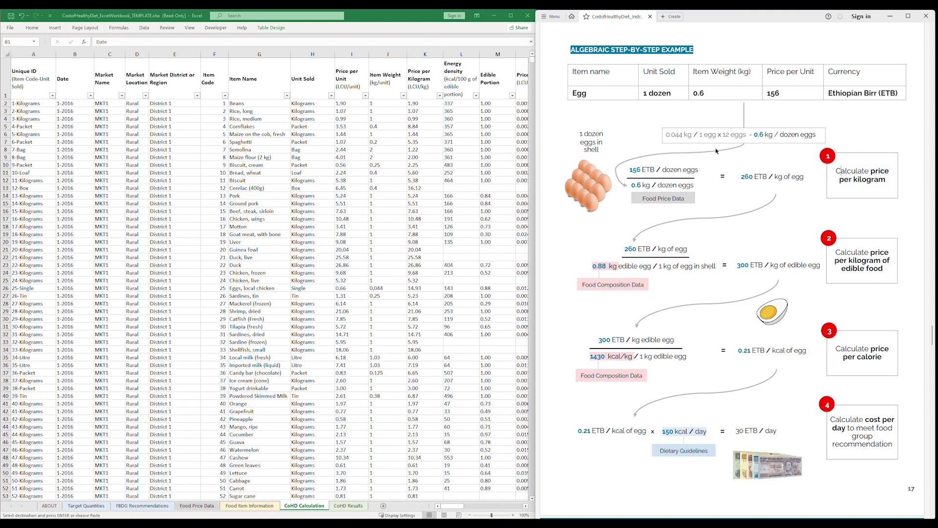
left_click(430, 55)
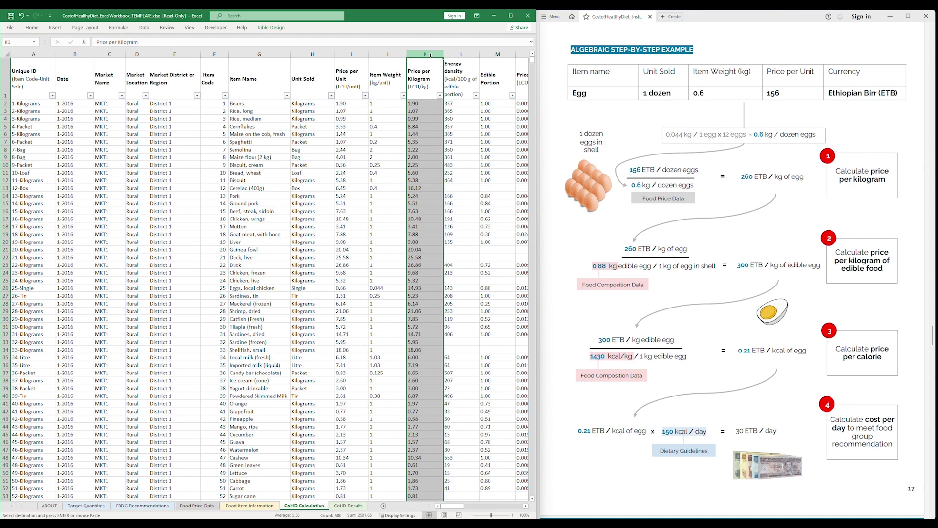
Check the Edible Portion column against column K on the Food Item Information sheet.
left_click(887, 270)
left_click_drag(884, 268, 818, 252)
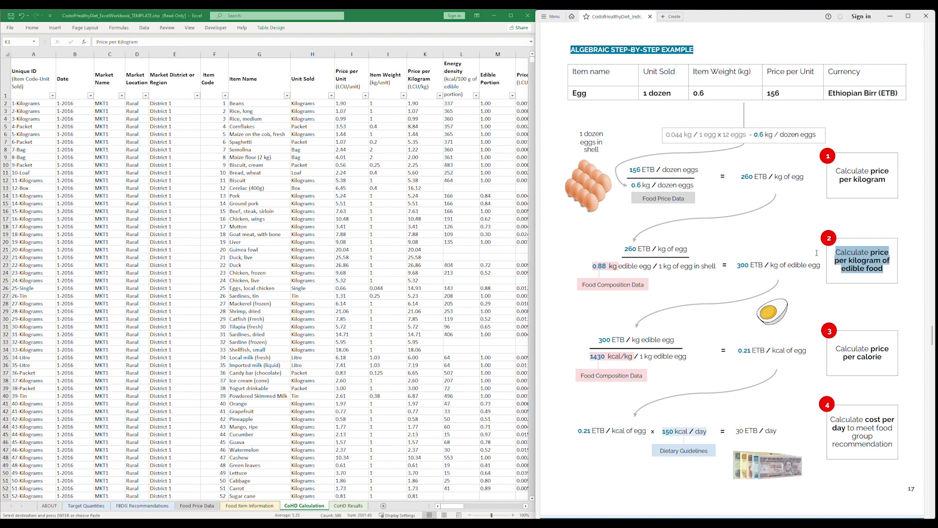
left_click(493, 57)
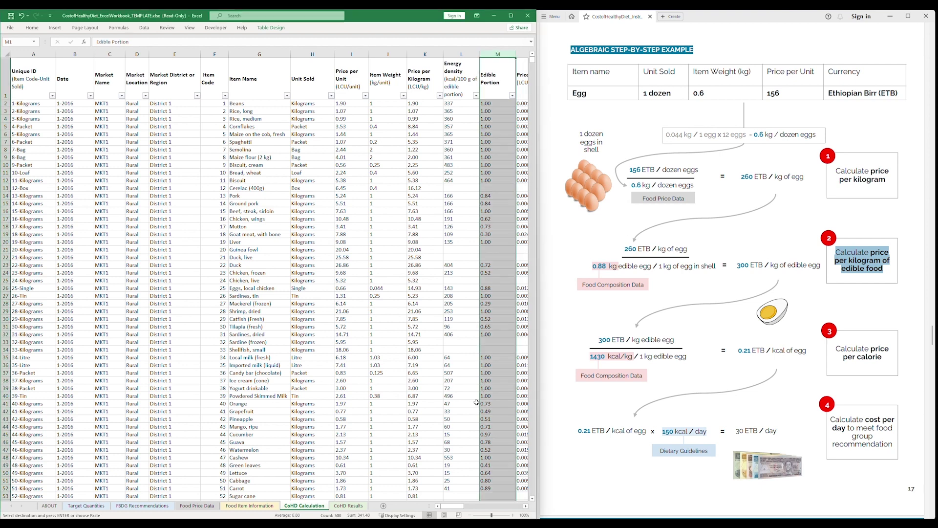
left_click(239, 506)
left_click(381, 54)
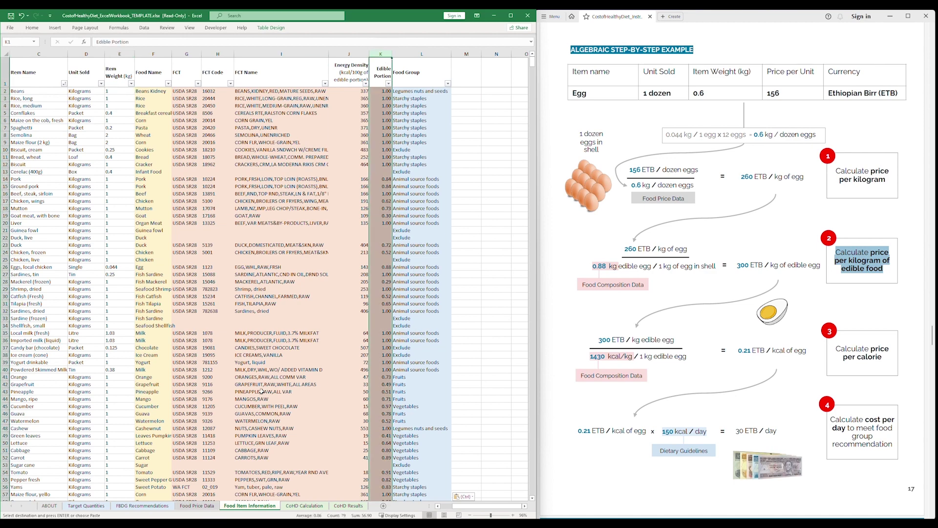
left_click(301, 505)
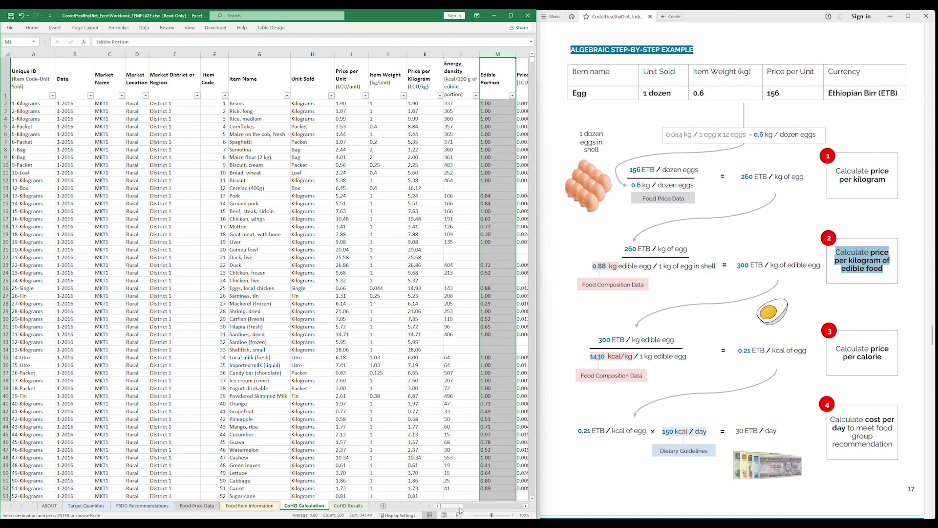
left_click_drag(459, 508, 480, 507)
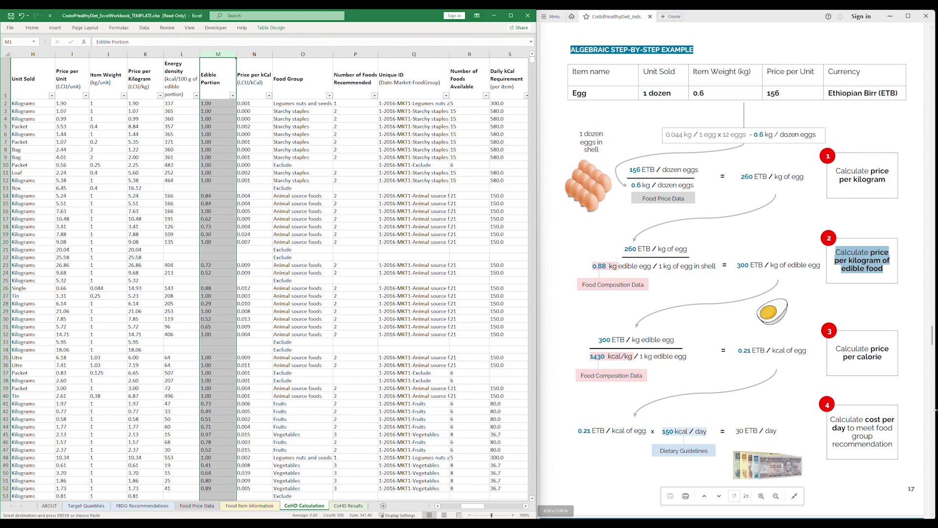
left_click(875, 353)
left_click_drag(881, 356, 836, 348)
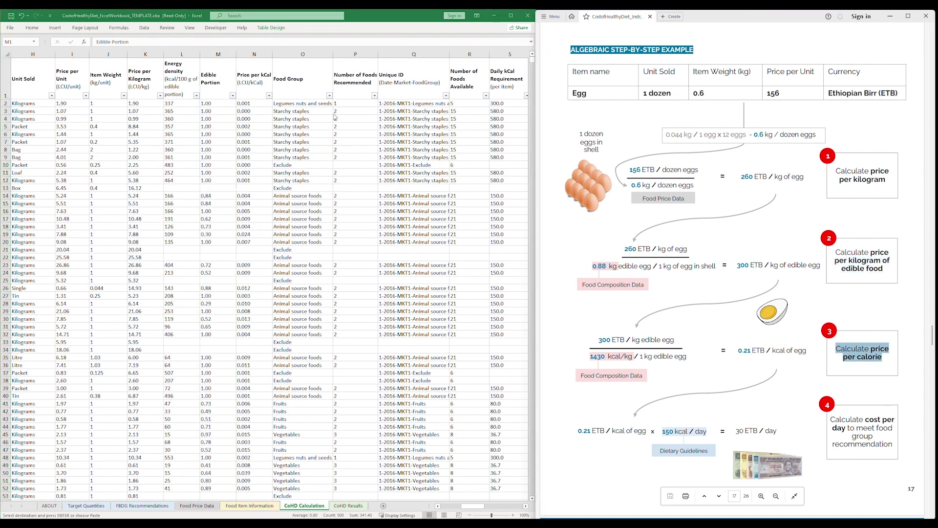
left_click(258, 54)
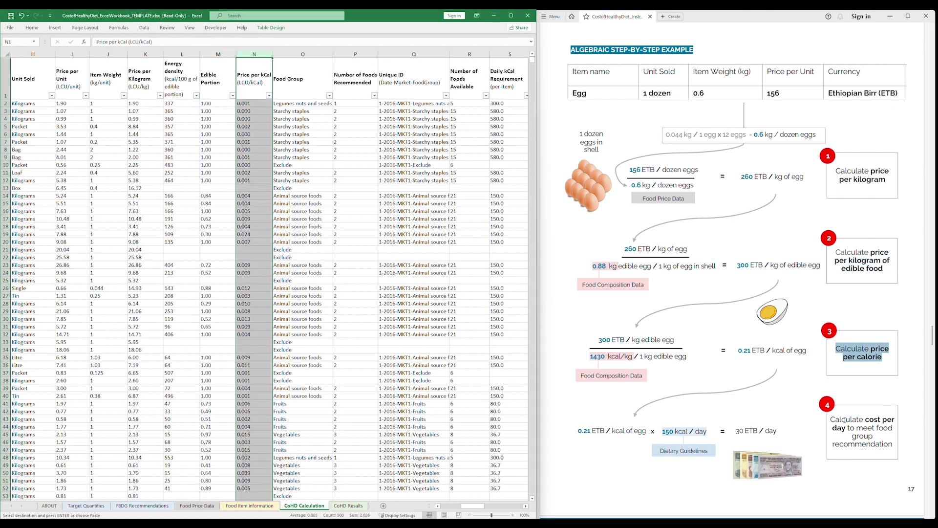
mouse_move(893, 444)
left_mouse_down()
mouse_move(863, 421)
mouse_move(830, 419)
left_mouse_up()
left_click(821, 424)
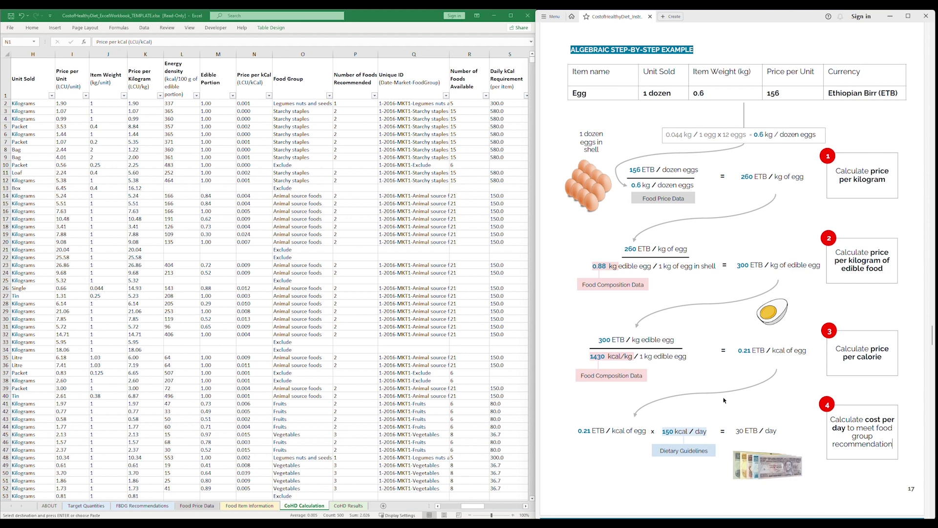
left_click_drag(468, 505, 484, 505)
left_click(370, 54)
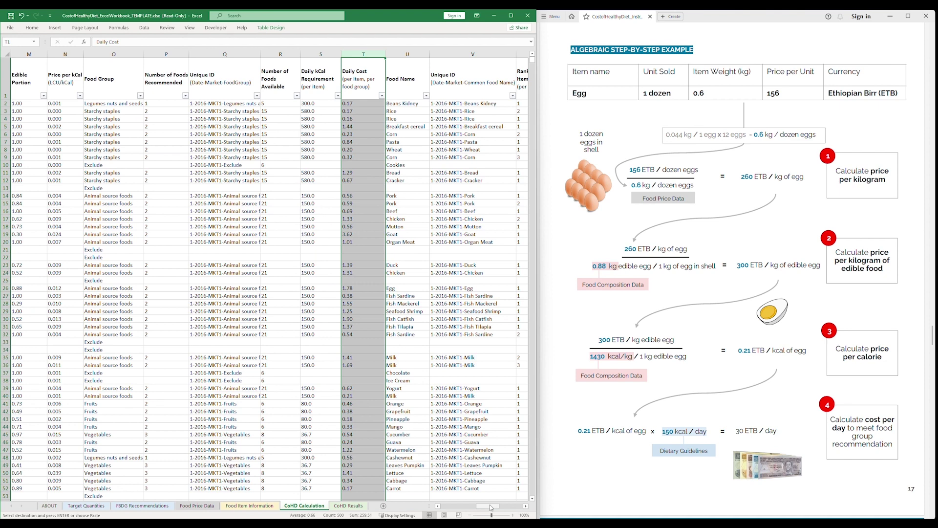
left_click_drag(491, 508, 511, 506)
left_click(214, 54)
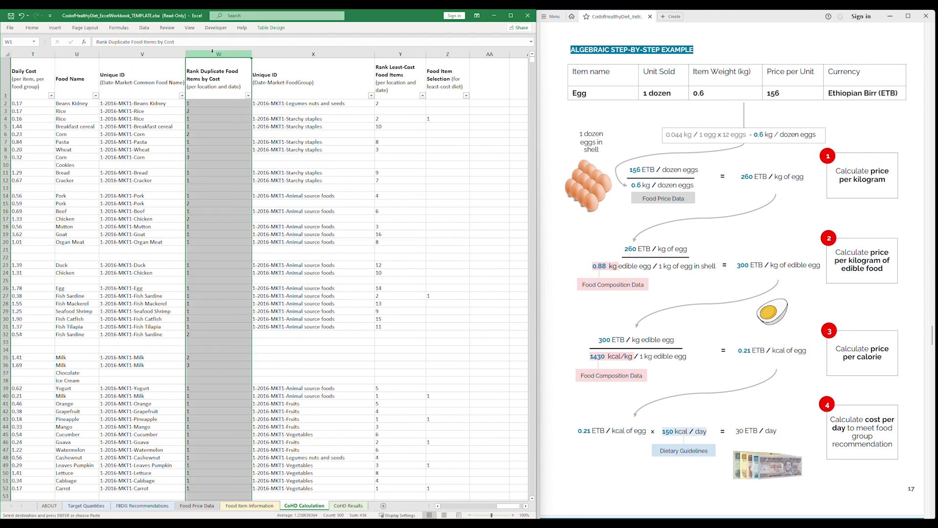
left_click_drag(5, 119, 5, 111)
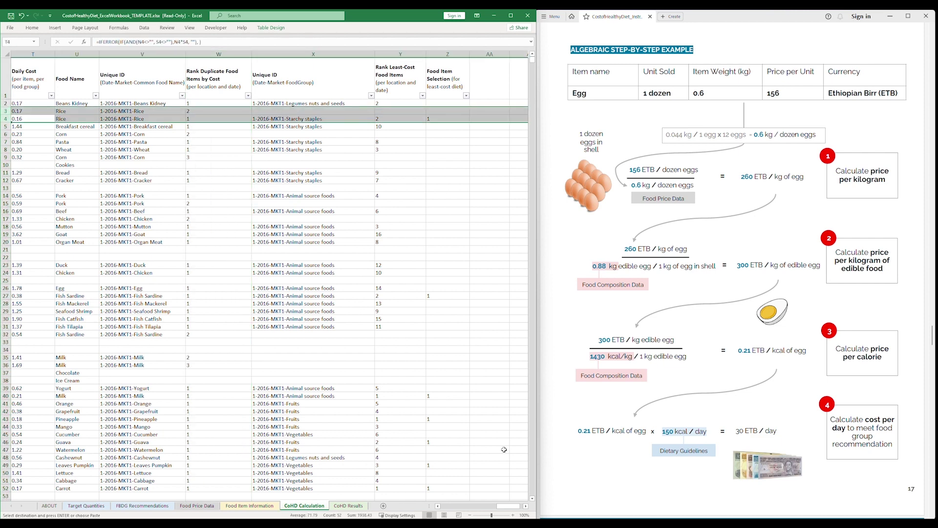
left_click_drag(505, 507, 452, 507)
left_click(219, 112)
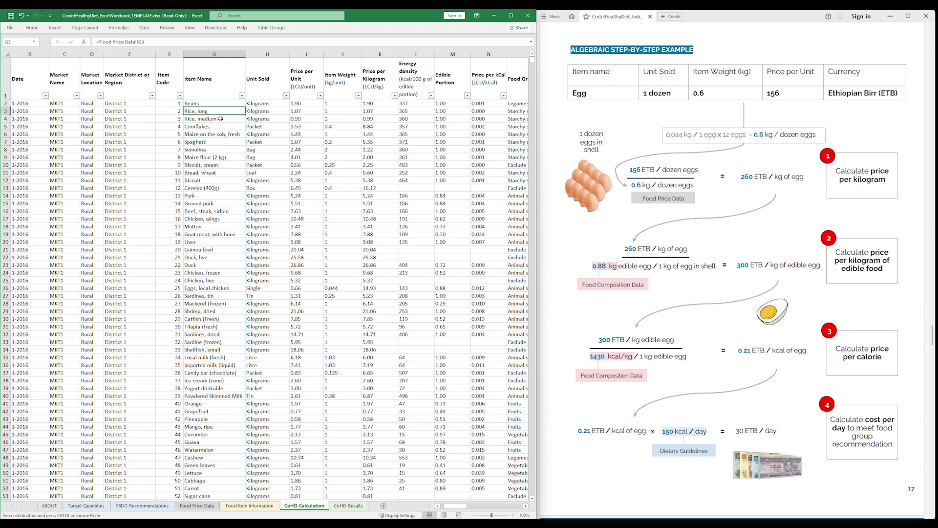
left_click(222, 120)
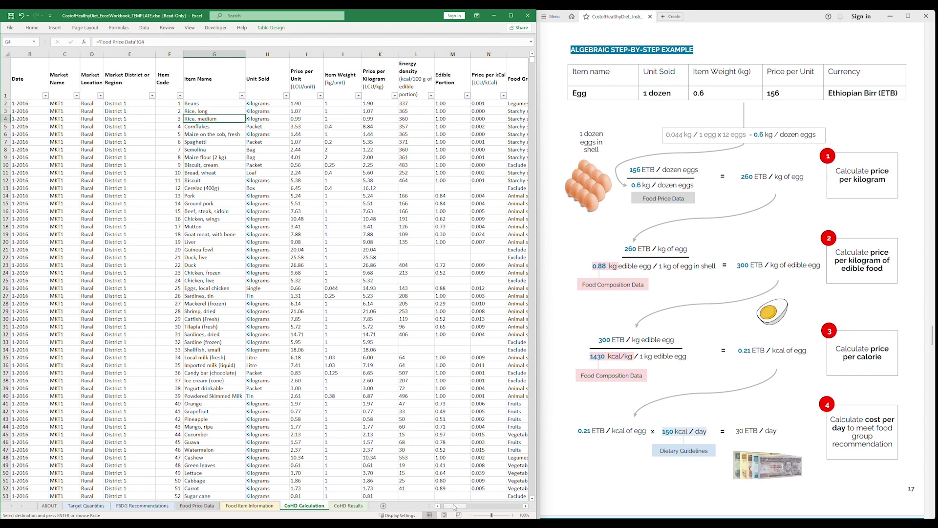
left_click_drag(455, 506, 508, 512)
left_click(410, 55)
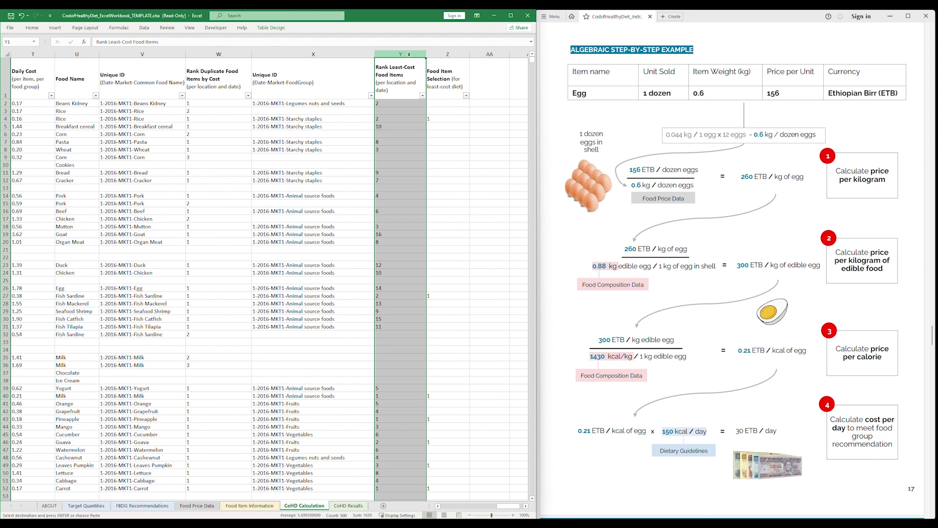
left_click(452, 53)
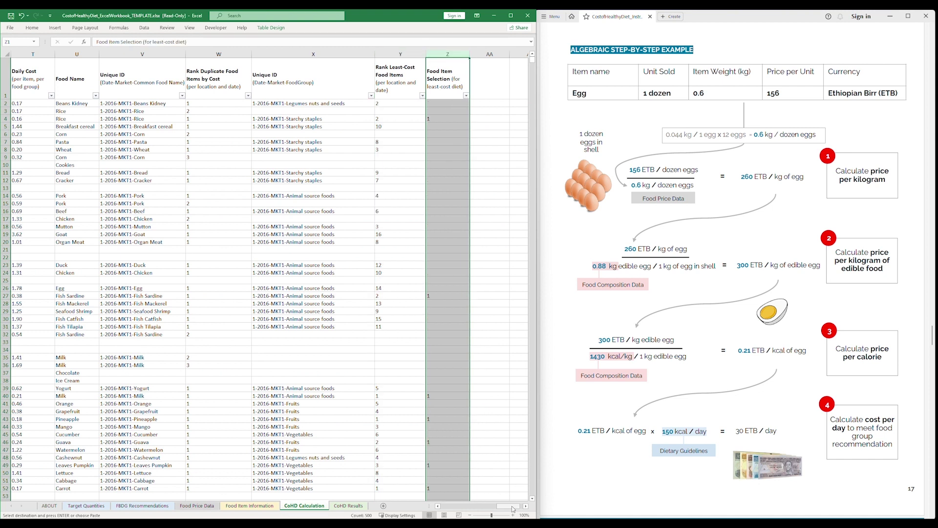
left_click_drag(513, 509, 463, 504)
Inspect the Price per kCal formula in N2 without changing it.
left_click(419, 103)
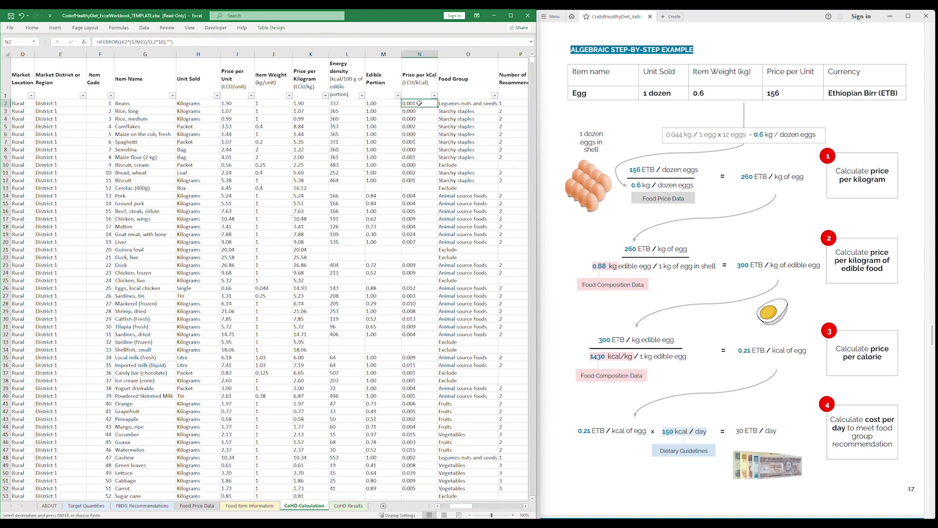
triple_click(99, 43)
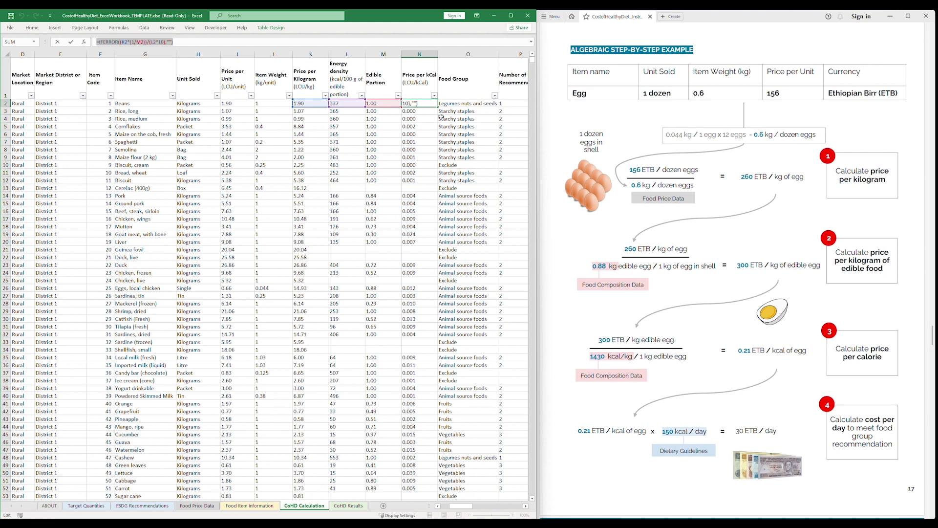
key("Escape")
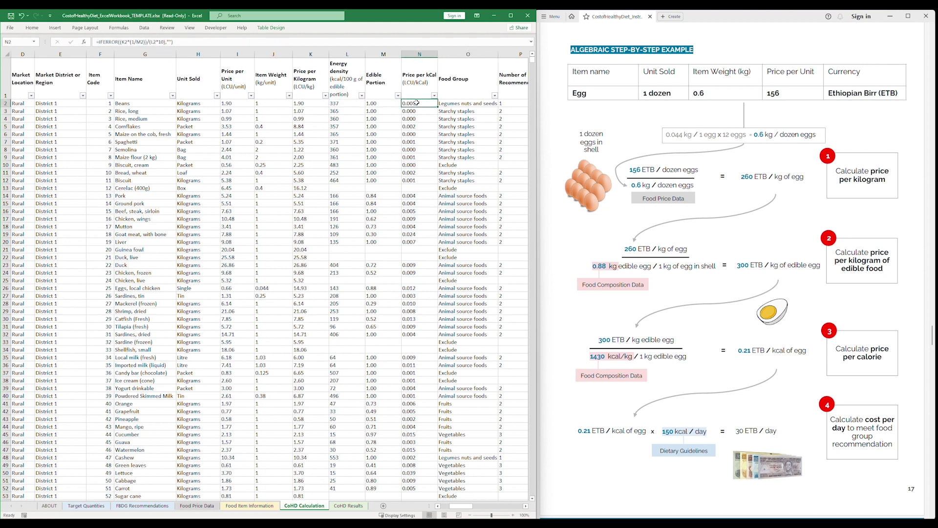
left_click_drag(474, 506, 487, 509)
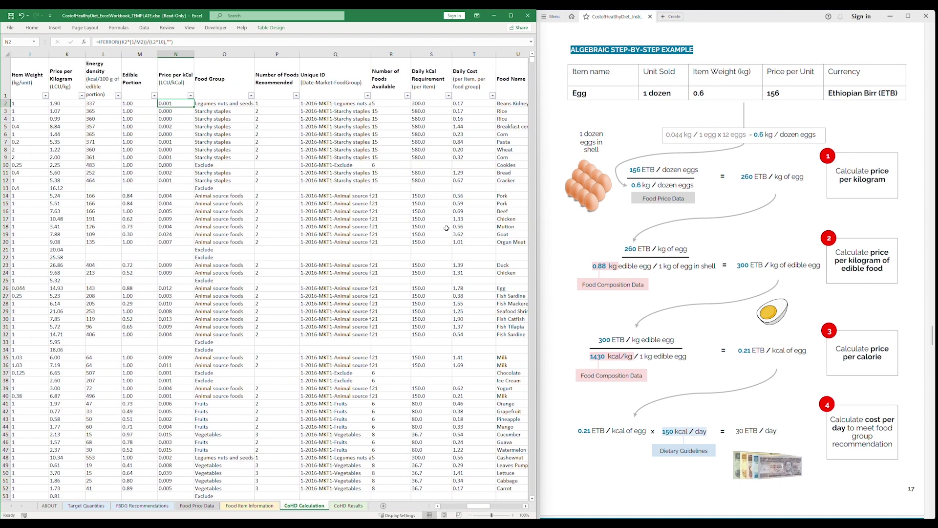
Inspect the Daily Cost formula in T2, then widen Excel to fill the screen.
left_click(468, 103)
left_click(137, 42)
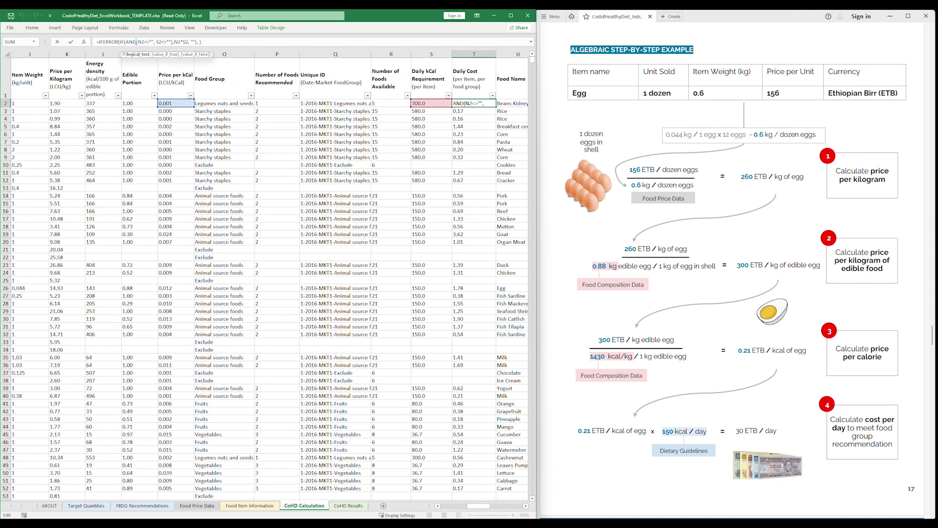
key("Escape")
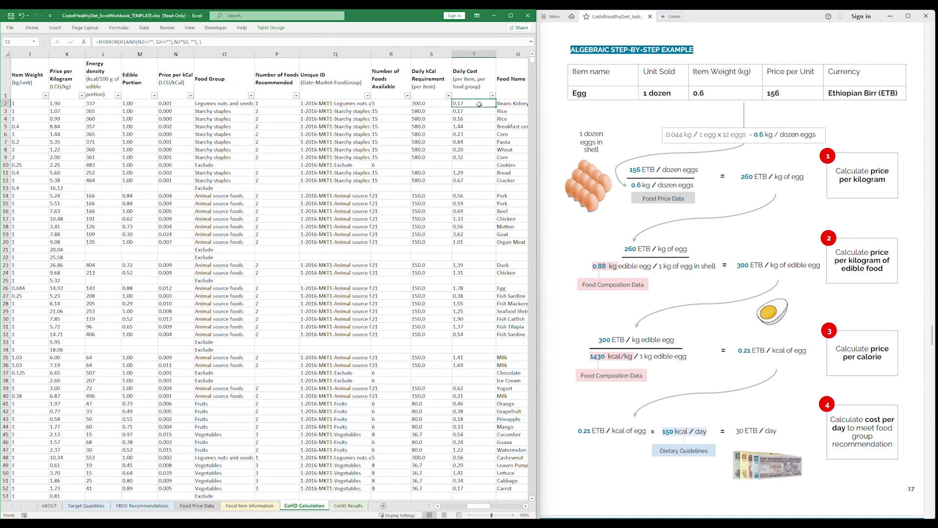
left_click_drag(538, 461, 936, 484)
left_click_drag(877, 507, 775, 492)
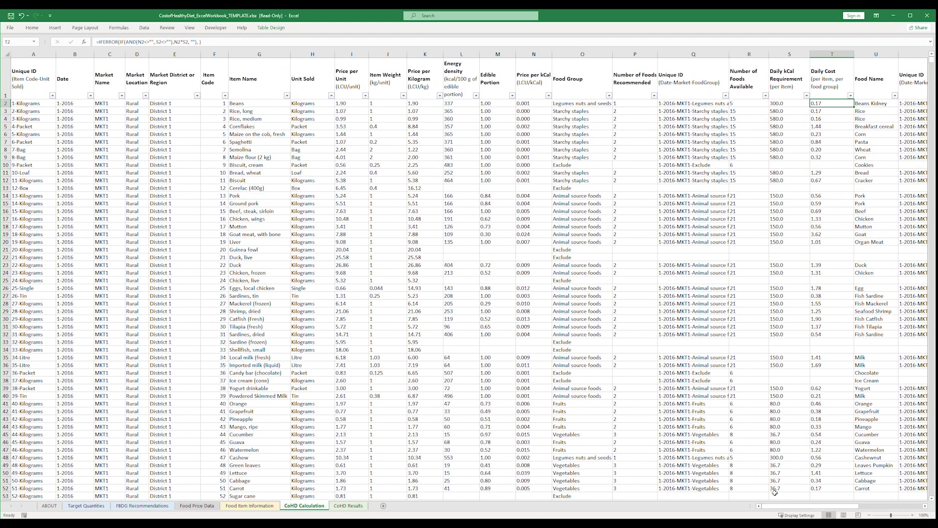
left_click(455, 189)
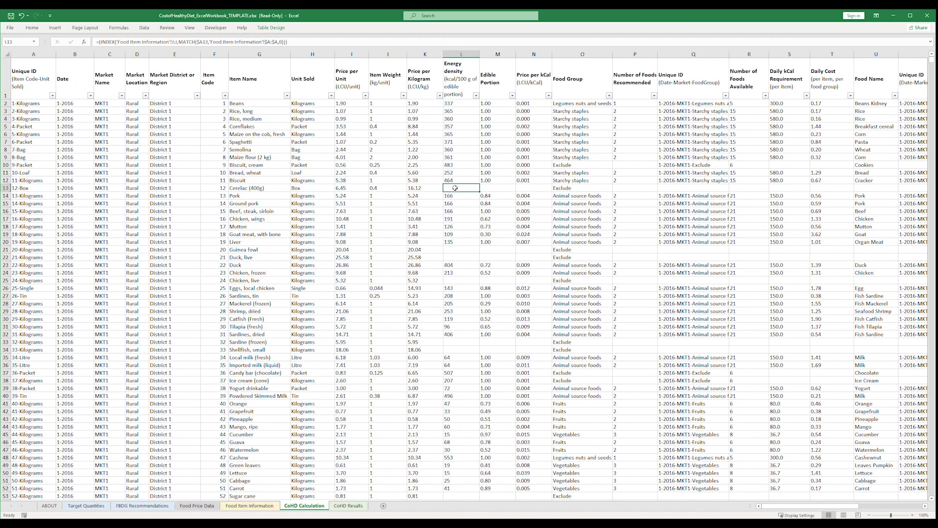
double_click(455, 188)
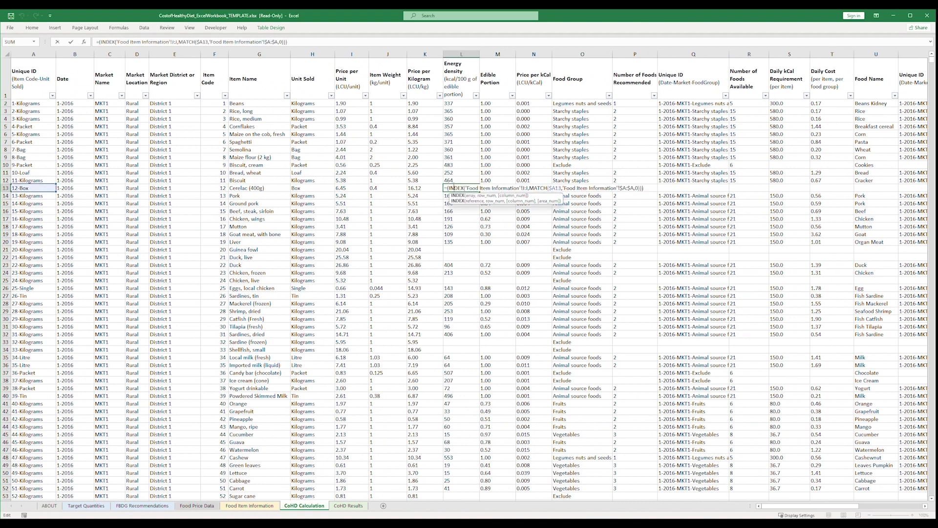
left_click(247, 43)
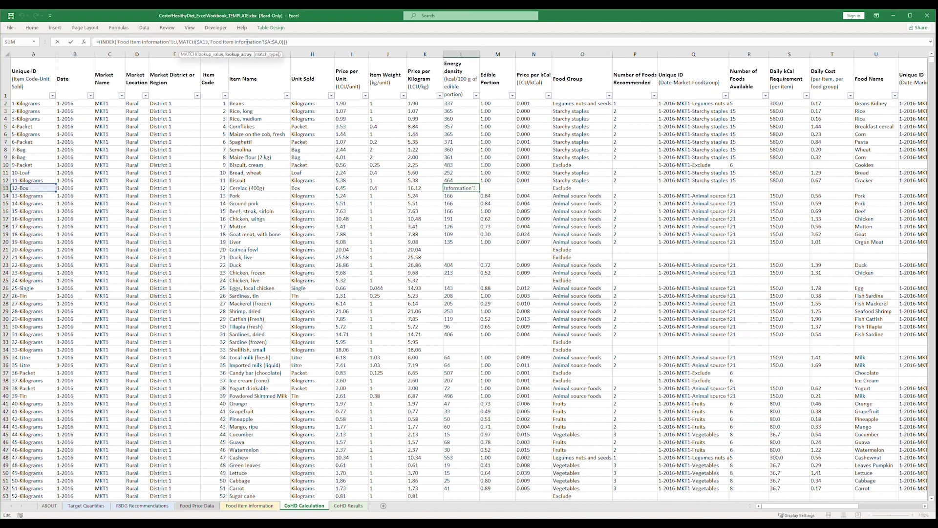
left_click(155, 42)
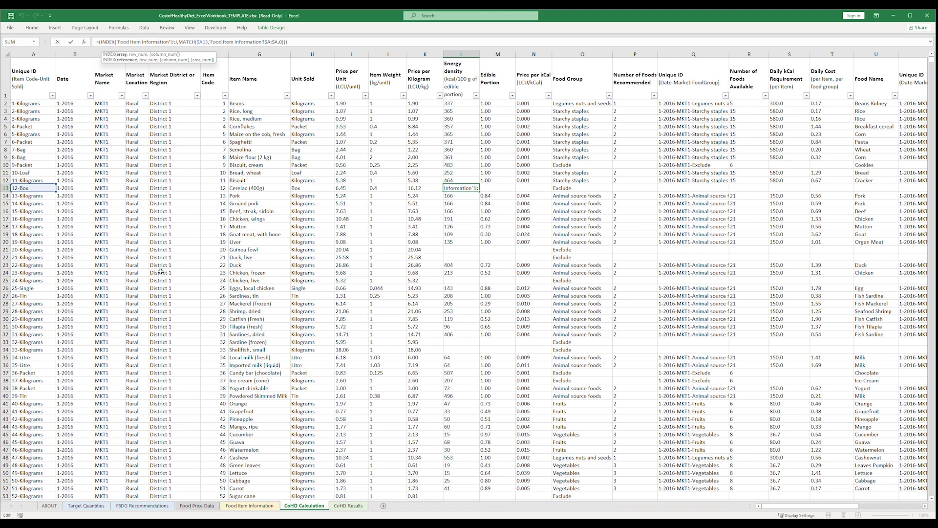
left_click(249, 506)
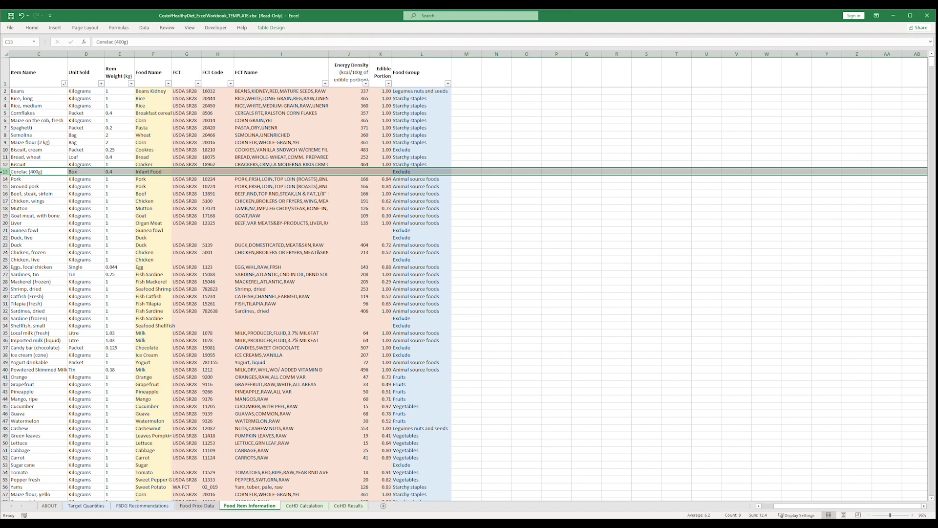
left_click(415, 172)
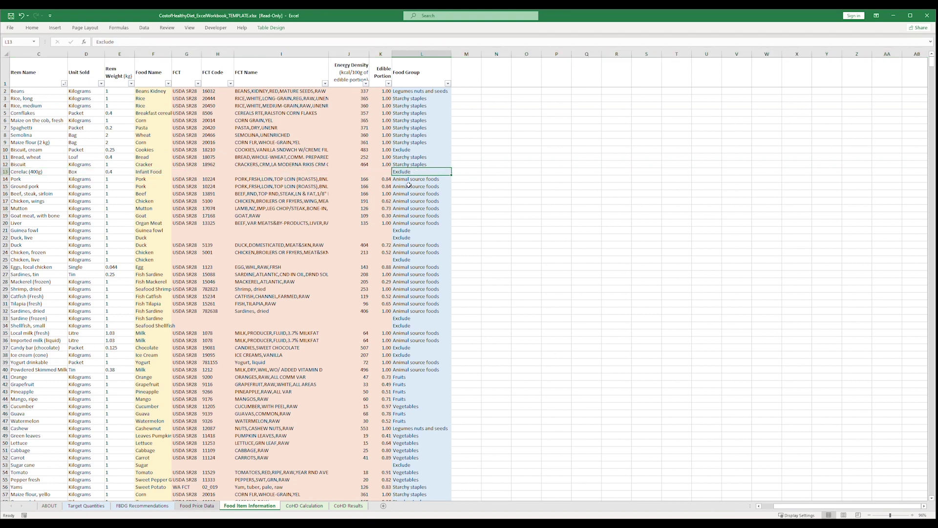
left_click(304, 506)
left_click_drag(5, 342, 6, 350)
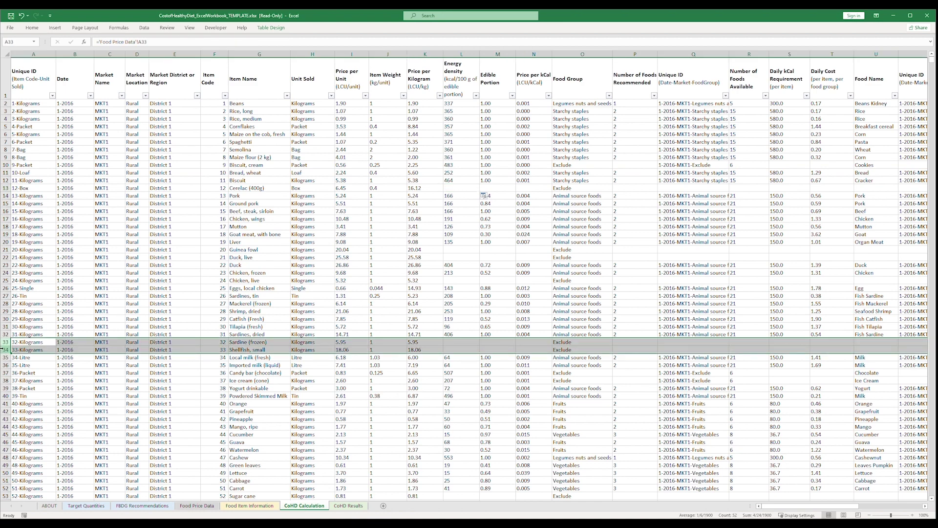
Confirm the calculation table ends at row 400 while Food Price Data runs to row 469.
scroll(36, 387, "down", 12)
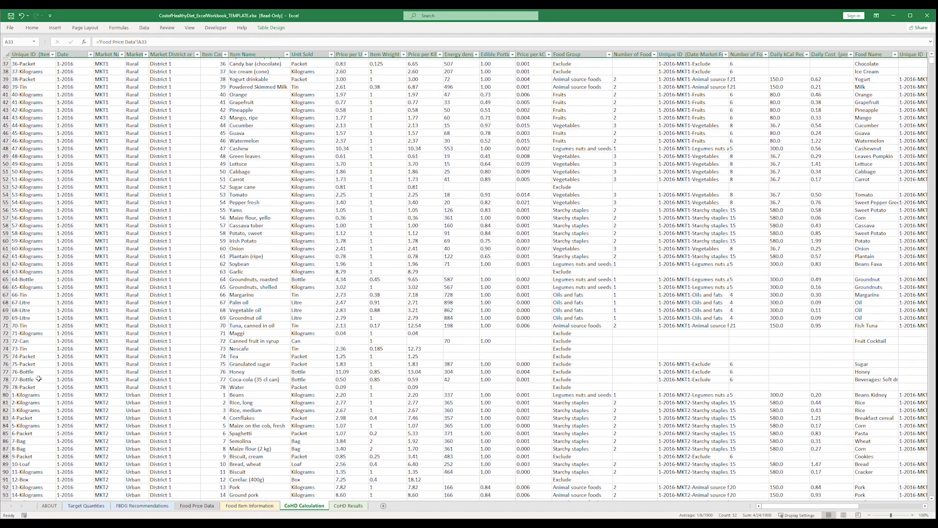
left_click(38, 379)
scroll(39, 377, "down", 20)
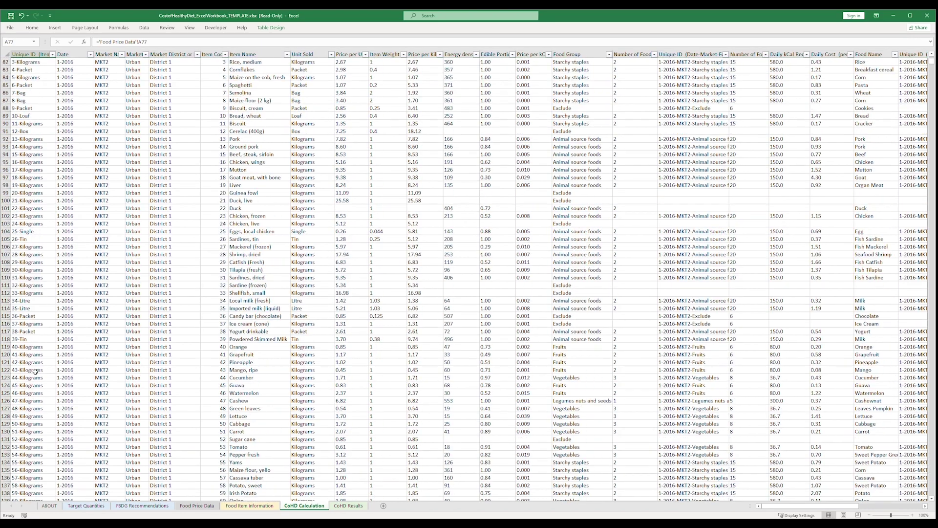
scroll(41, 369, "down", 20)
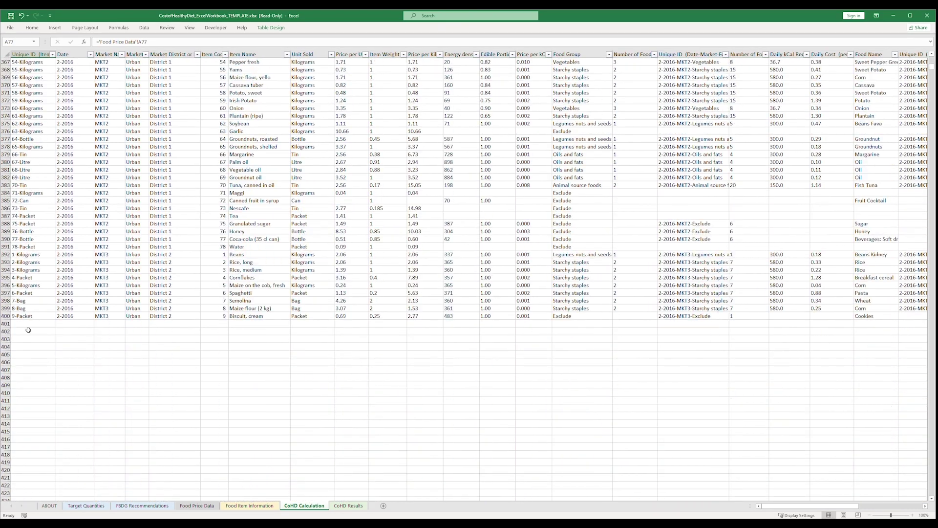
left_click(6, 316)
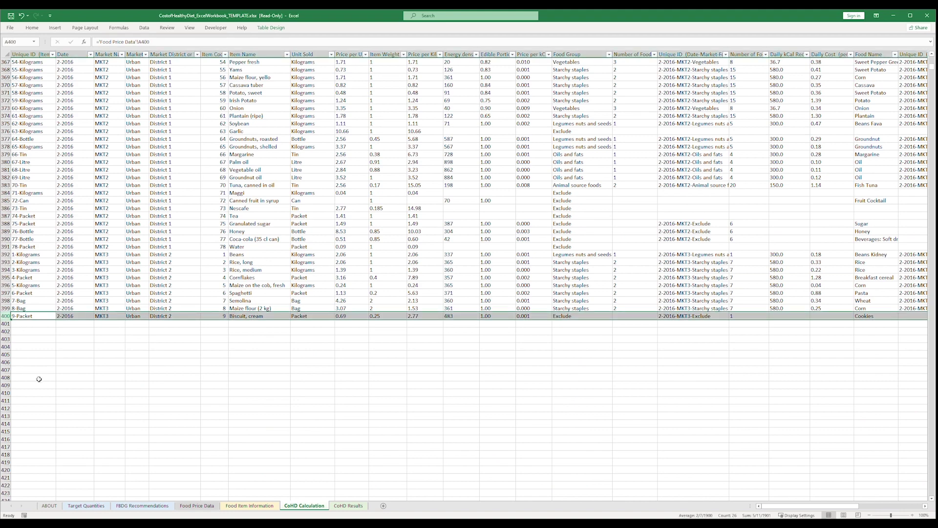
left_click(197, 506)
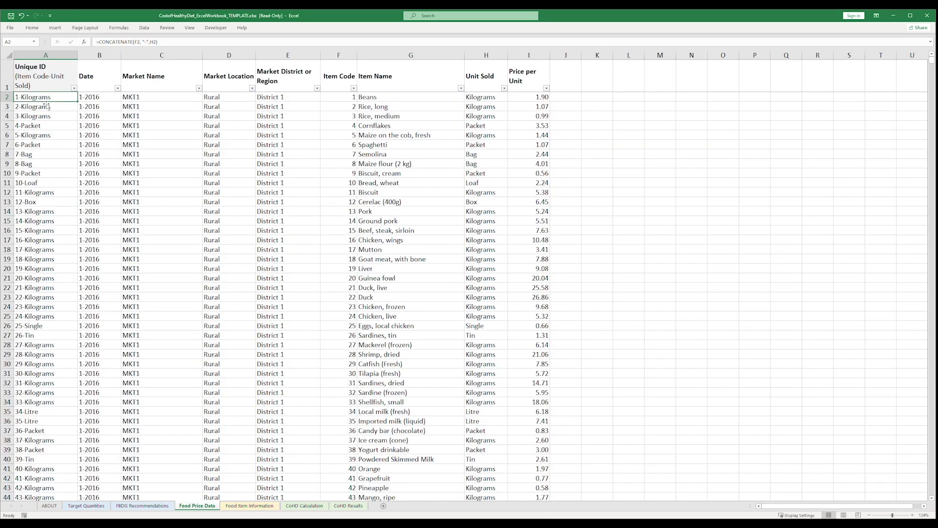
scroll(38, 364, "down", 20)
scroll(38, 363, "down", 20)
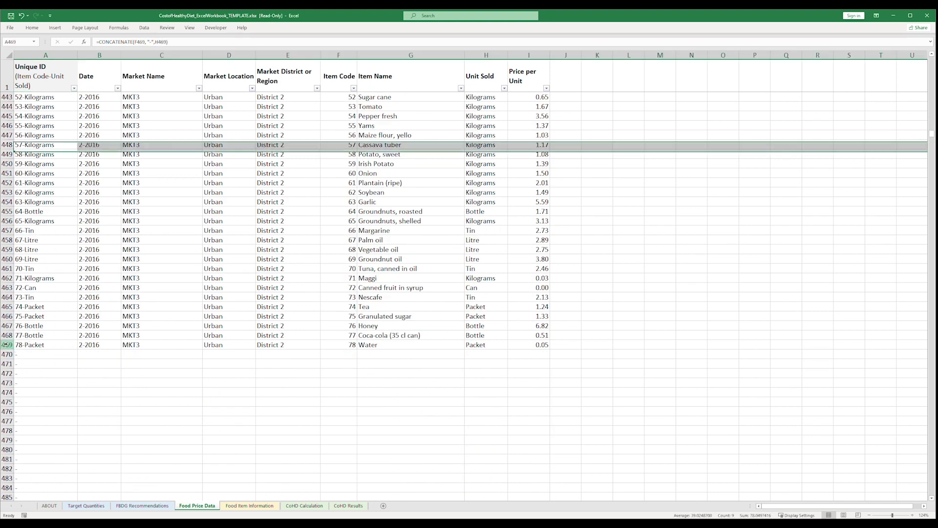
left_click(9, 345)
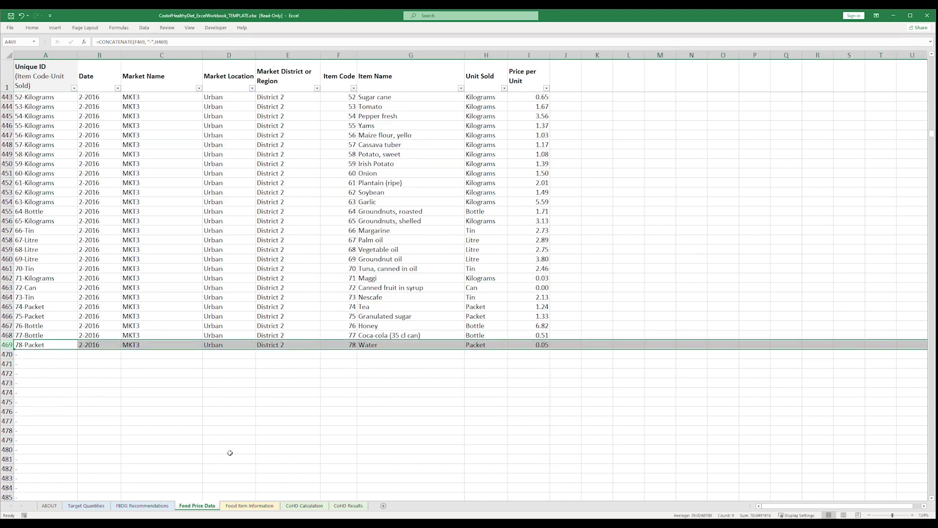
Select rows 399–400 across the CoHD Calculation table and fill them down toward row 469.
left_click(304, 505)
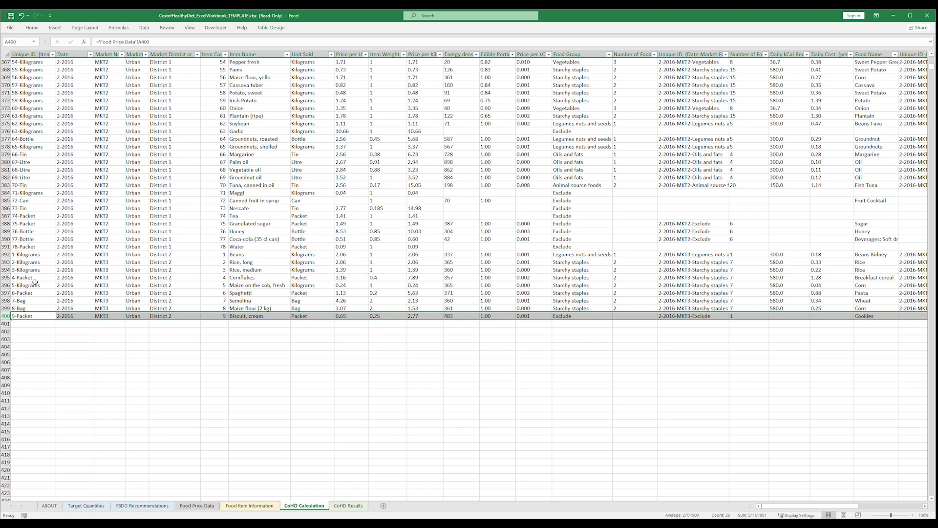
left_click(25, 308)
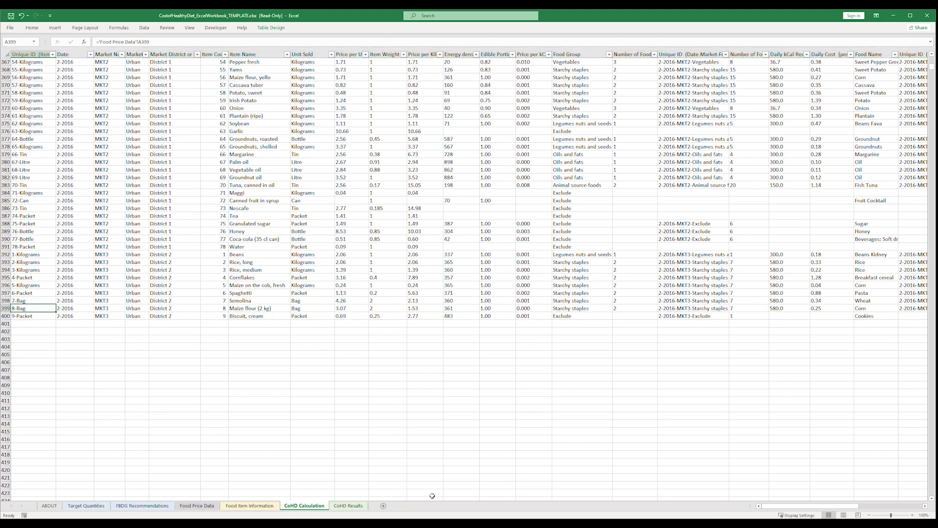
key("shift+Down")
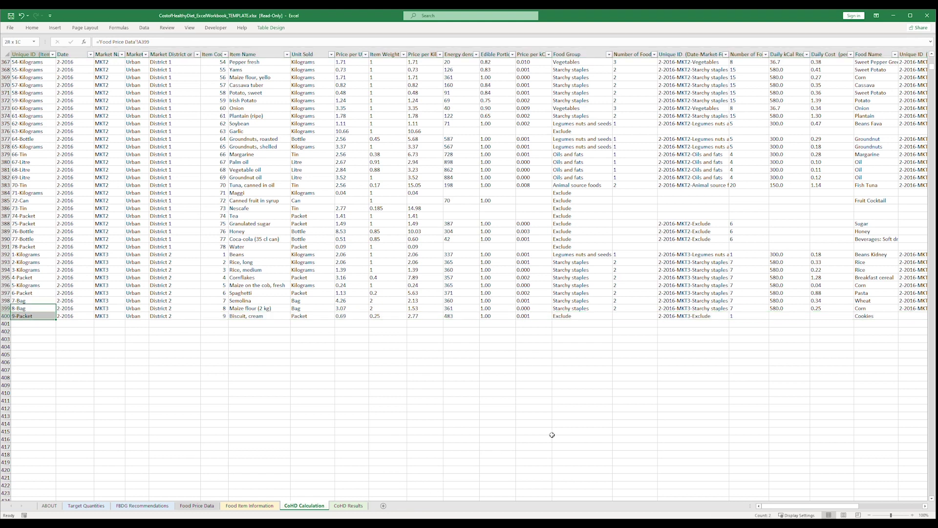
key("ctrl+shift+Right")
left_click_drag(909, 316, 854, 483)
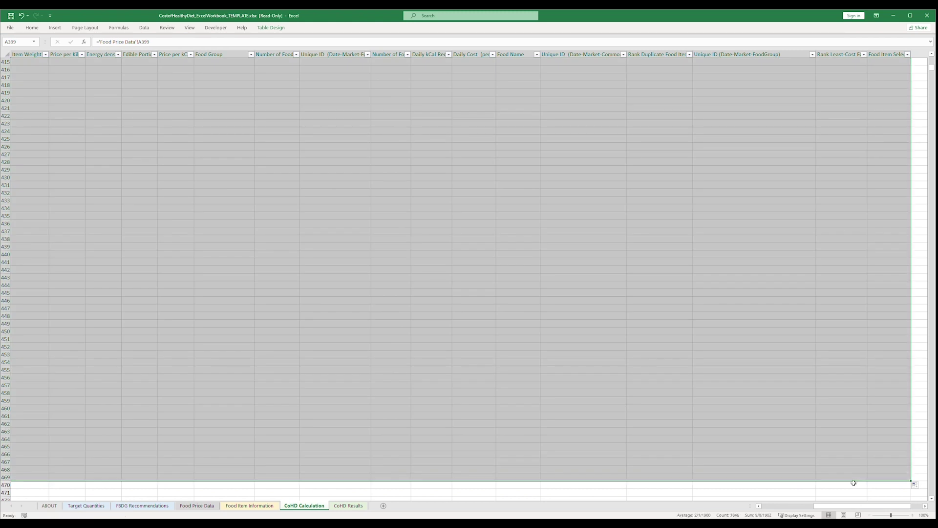
Finish filling the formulas to row 469, return to the top, and narrow Excel beside the PDF.
left_click(24, 286)
scroll(24, 286, "up", 5)
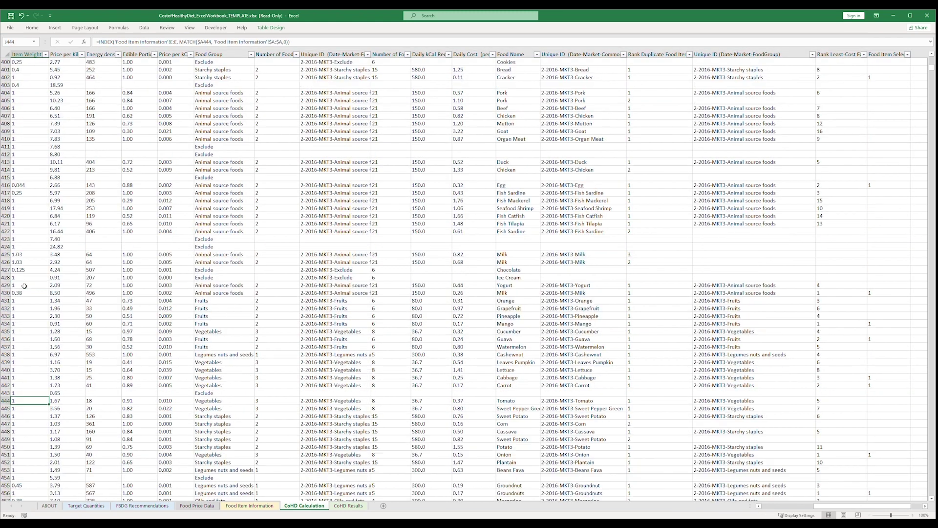
scroll(25, 286, "up", 20)
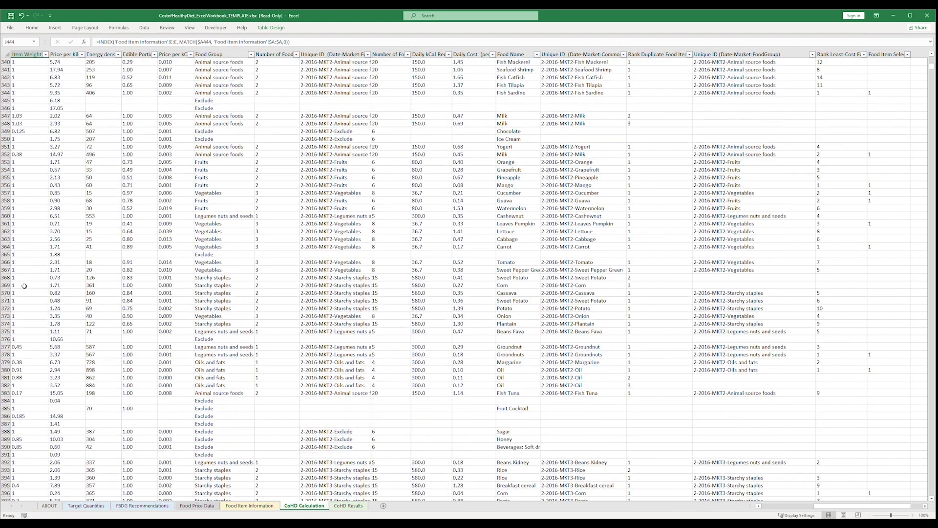
scroll(24, 286, "up", 20)
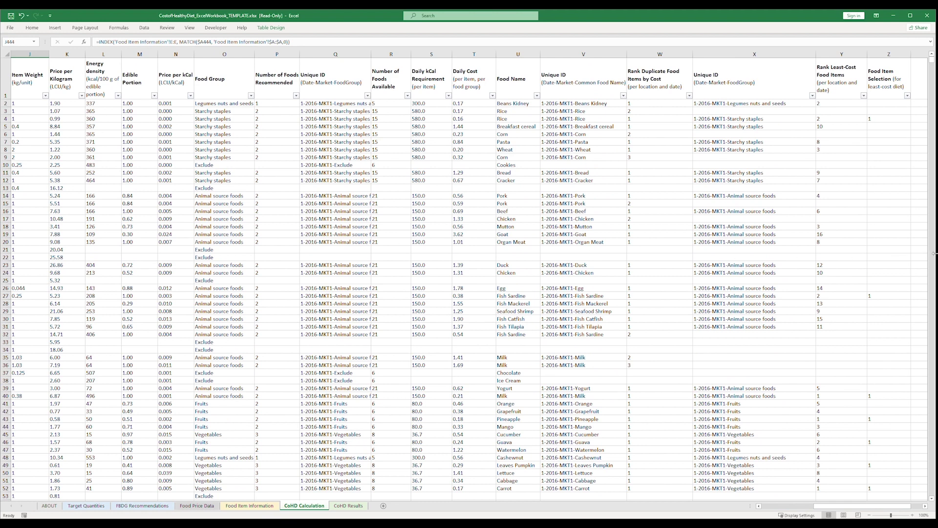
left_click_drag(936, 255, 536, 244)
scroll(574, 243, "up", 10)
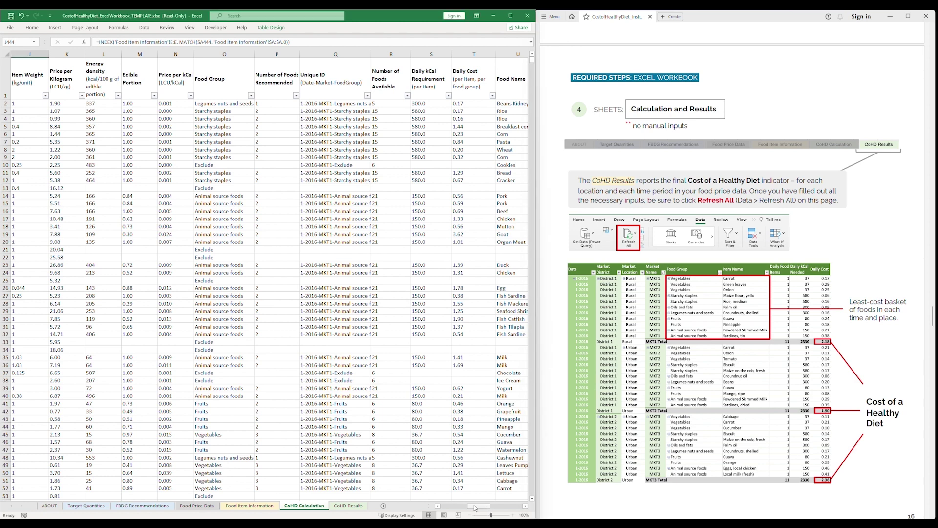
Compare the Food Item Selection column Z on CoHD Calculation with CoHD Results, widening the workbook window.
left_click_drag(475, 507, 511, 511)
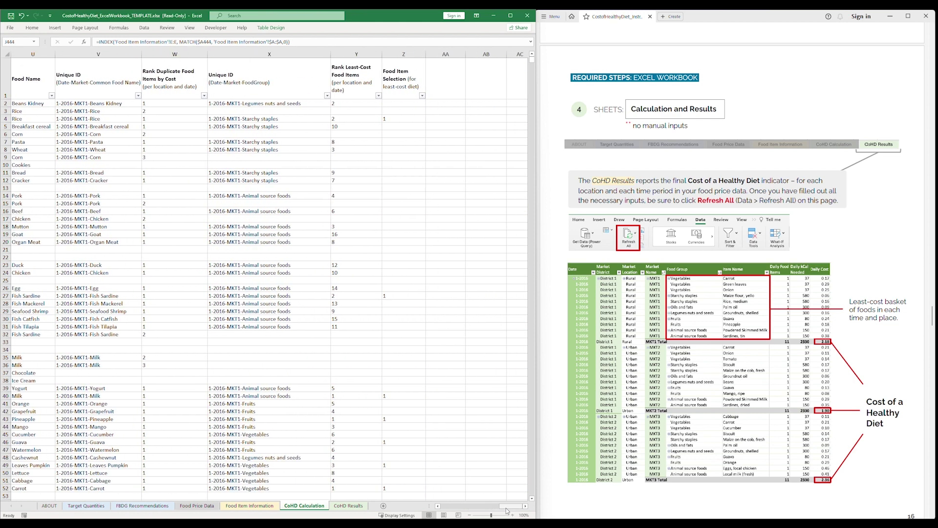
left_click(403, 55)
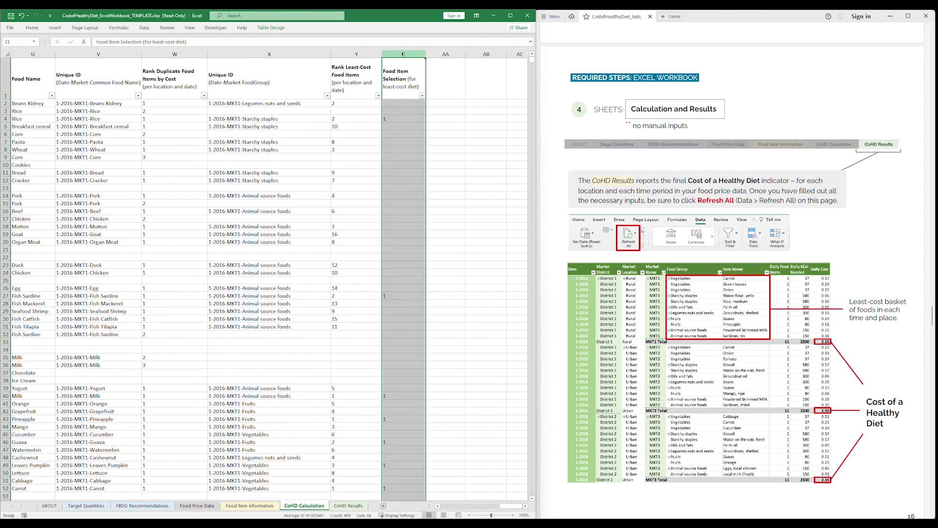
left_click(351, 505)
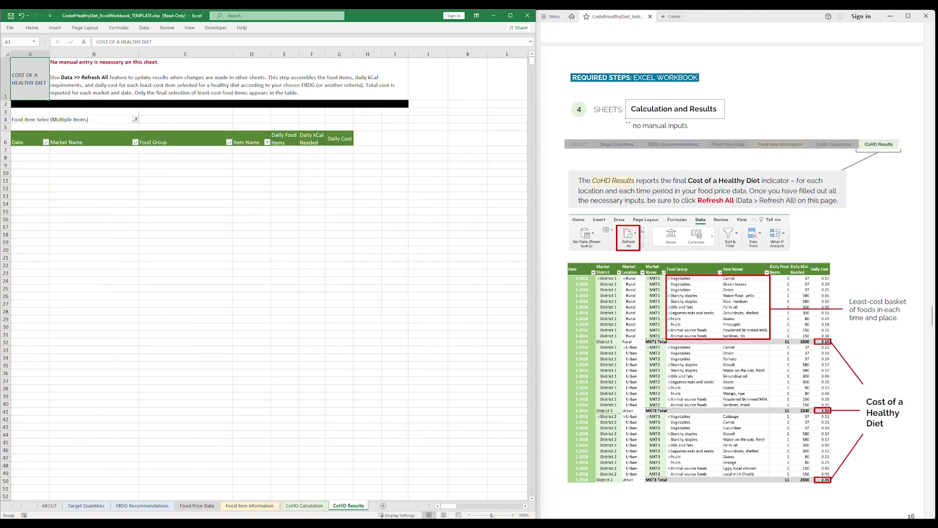
left_click(304, 506)
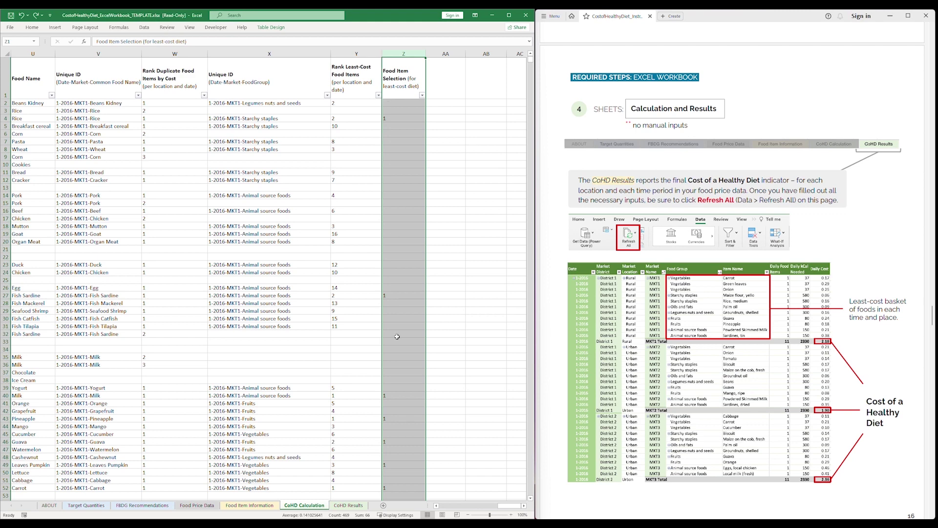
left_click(349, 506)
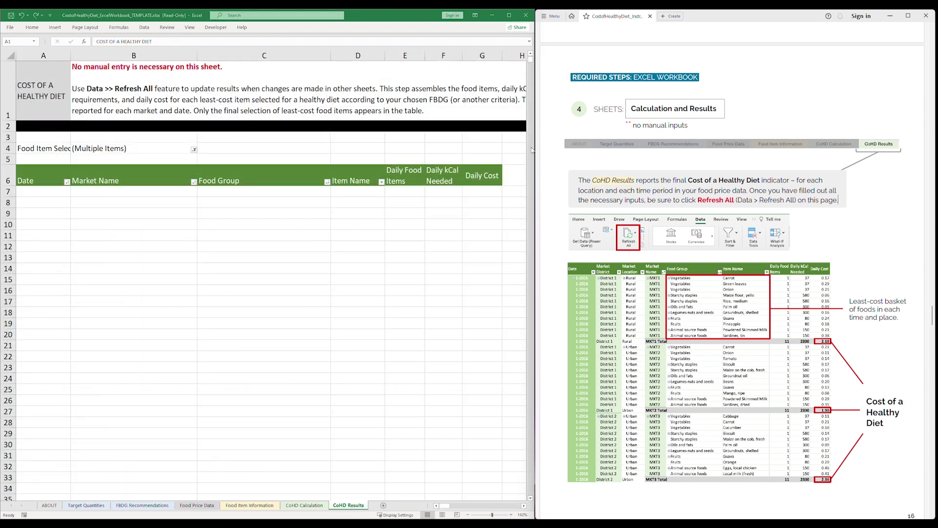
left_click_drag(532, 150, 935, 177)
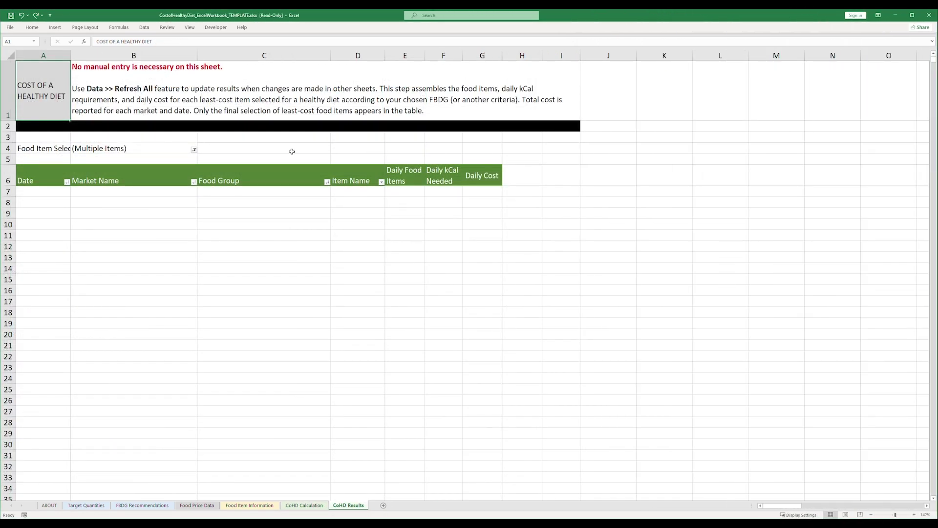
Refresh all data so the CoHD Results pivot fills, leaving the Food Item Selection filter unchanged.
left_click(139, 28)
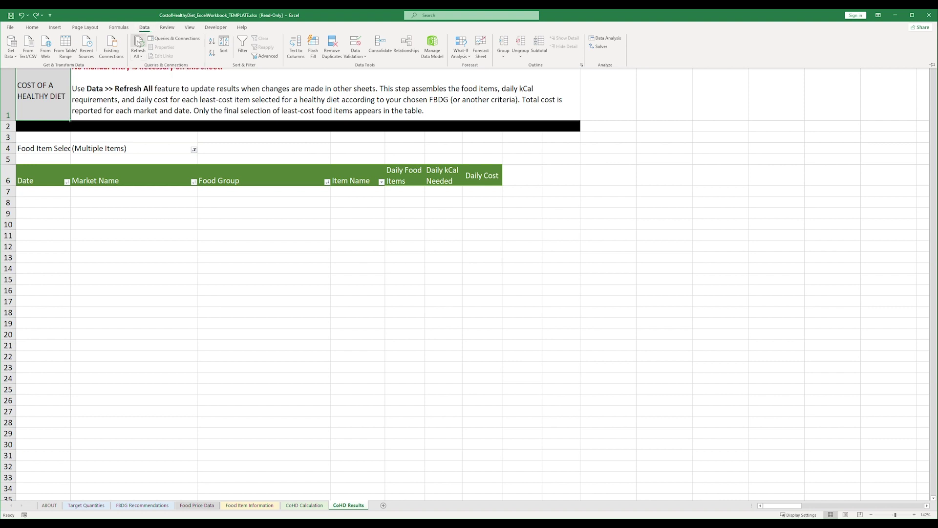
left_click(139, 43)
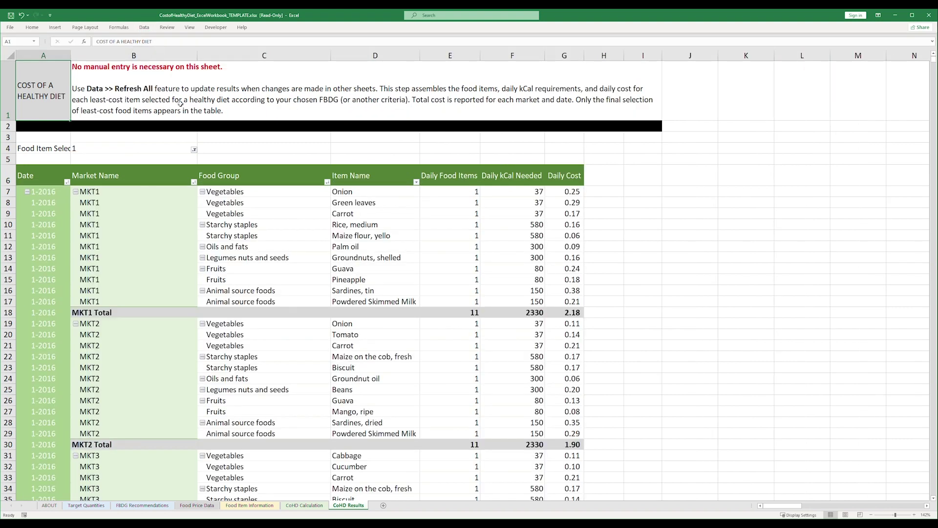
left_click(56, 147)
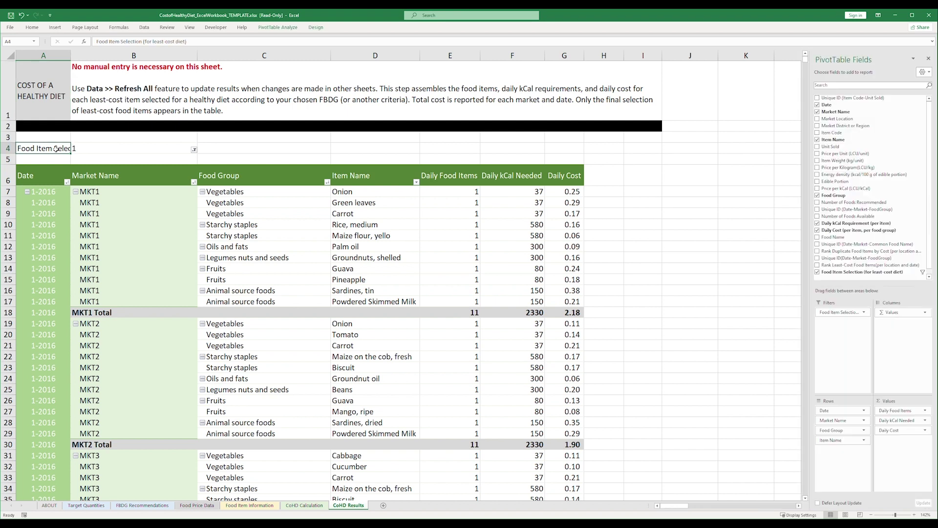
left_click(194, 149)
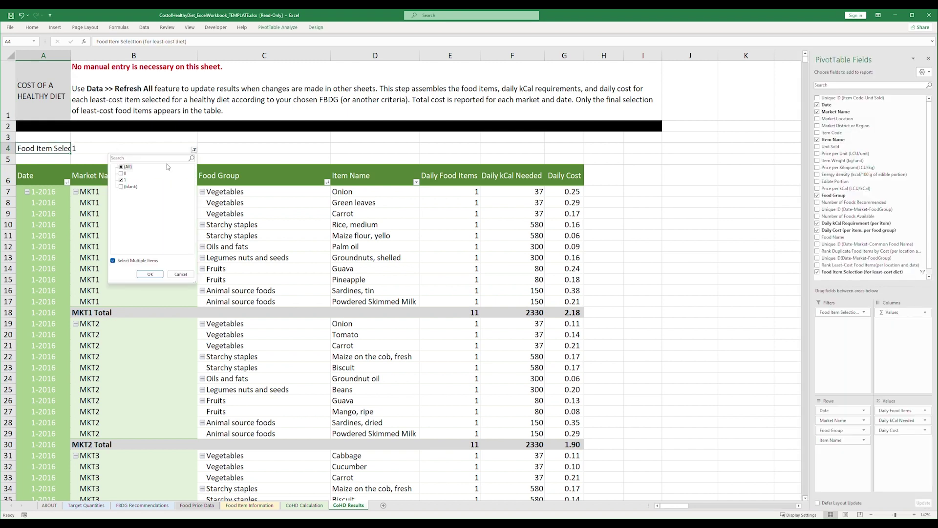
left_click(180, 274)
Recheck the Food Item Selection column on CoHD Calculation, then return to the CoHD Results pivot.
left_click(304, 505)
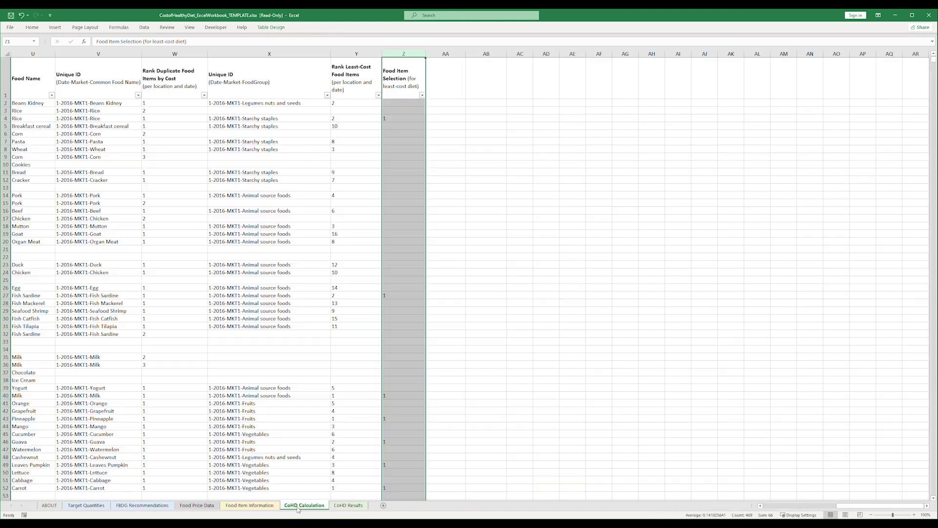
left_click(407, 78)
left_click(404, 53)
left_click(348, 505)
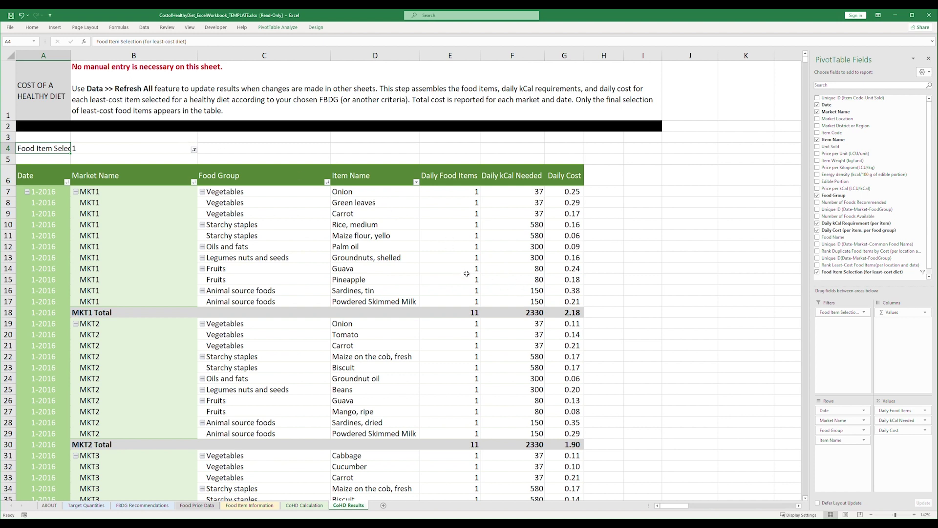
Inspect the market totals: 2.18 for MKT1 and 1.90 for MKT2.
left_click(577, 312)
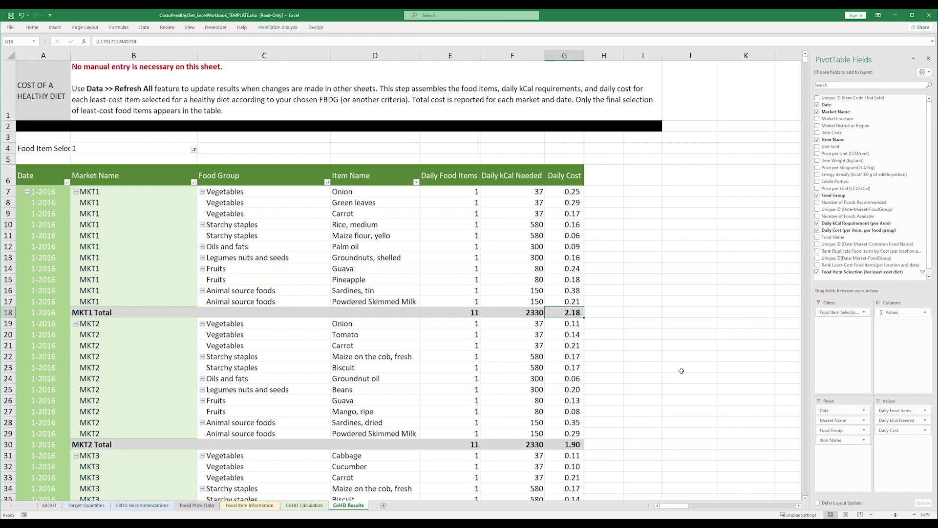
left_click(561, 445)
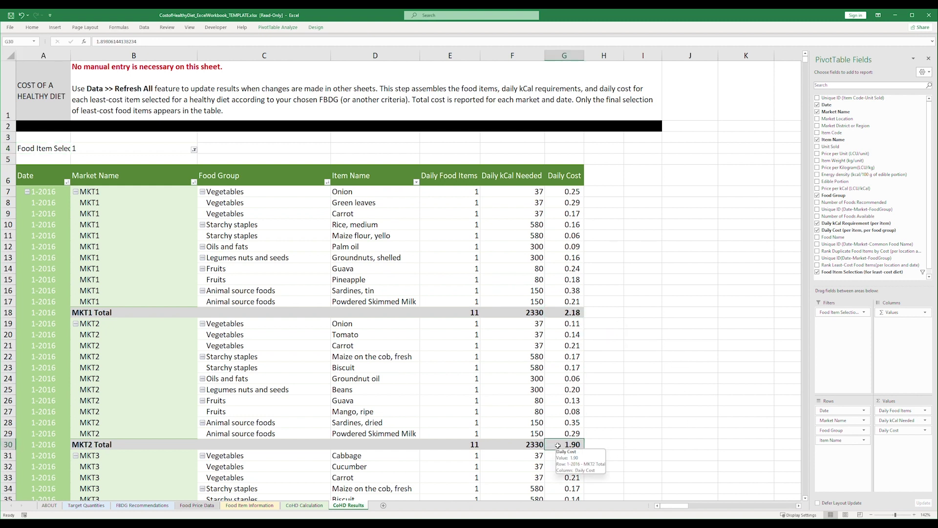
left_click(153, 445)
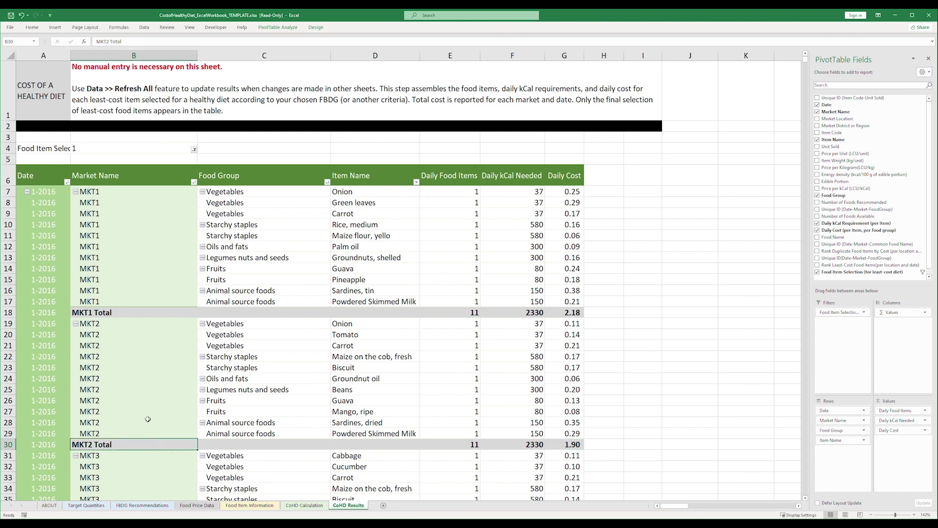
left_click(117, 308)
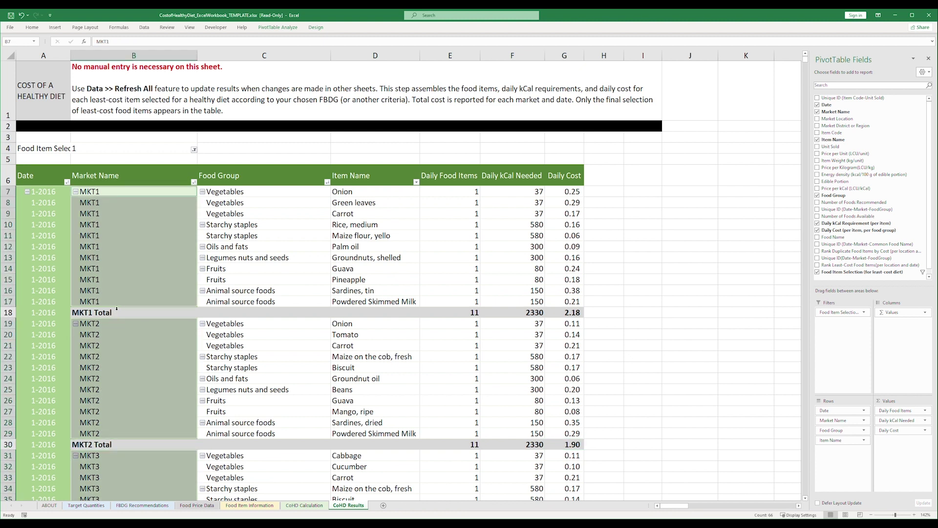
Review MKT1's Vegetables, Starchy staples and Oils and fats items, then collapse Vegetables for every market.
left_click(223, 192)
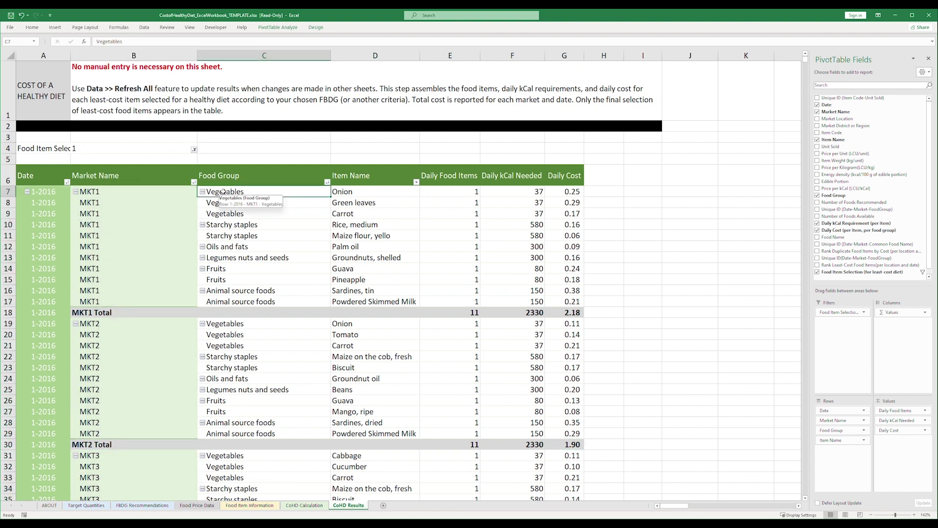
left_click(404, 215, "shift")
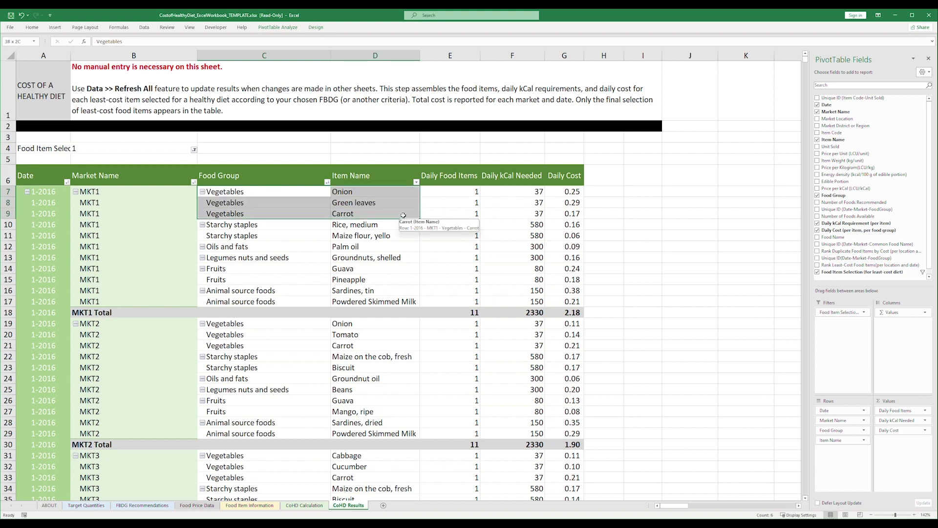
left_click(302, 228)
left_click(391, 236, "shift")
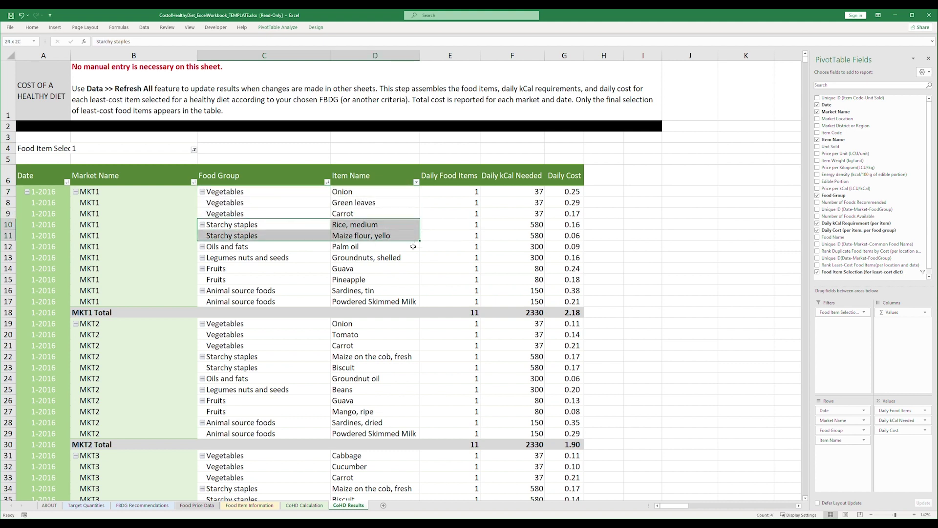
left_click(320, 249)
left_click(374, 248, "shift")
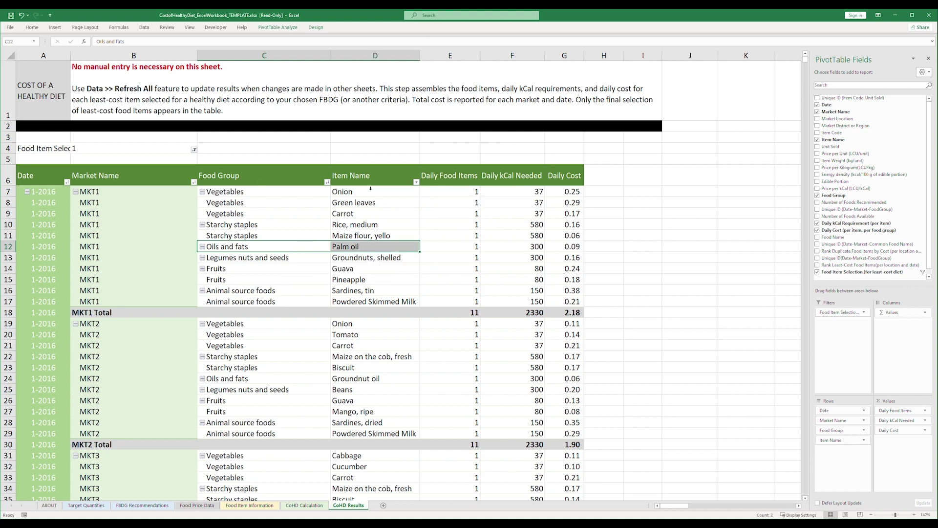
left_click(203, 192)
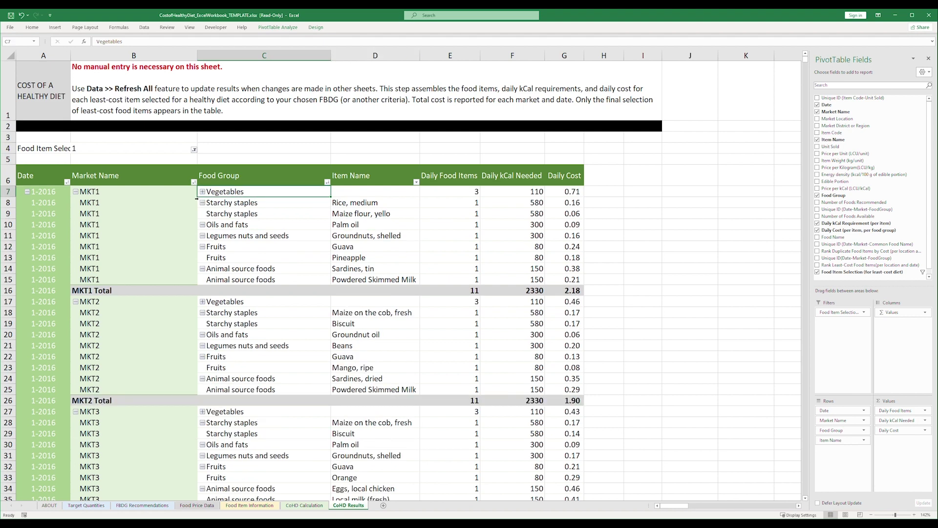
Collapse the Starchy staples, Oils and fats, Legumes nuts and seeds, Fruits and Animal source foods groups.
left_click(203, 203)
left_click(202, 213)
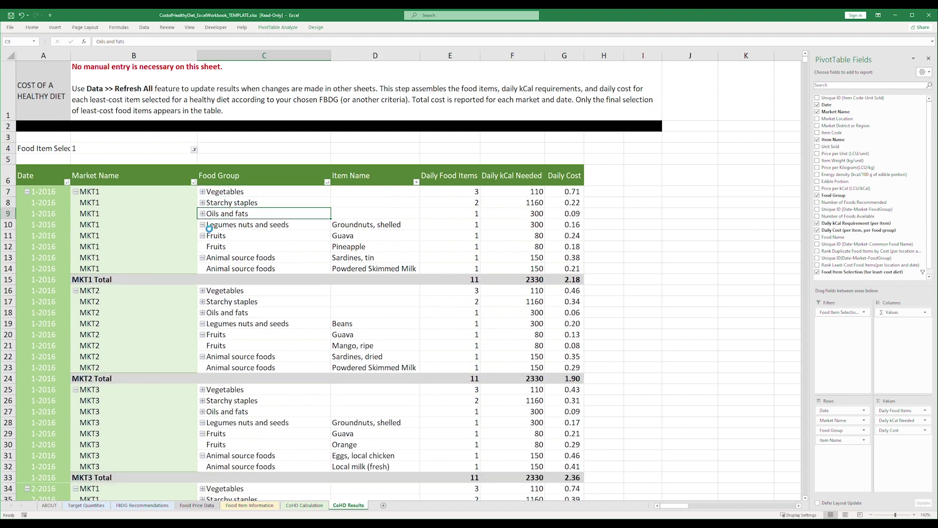
left_click(202, 225)
left_click(203, 236)
left_click(202, 247)
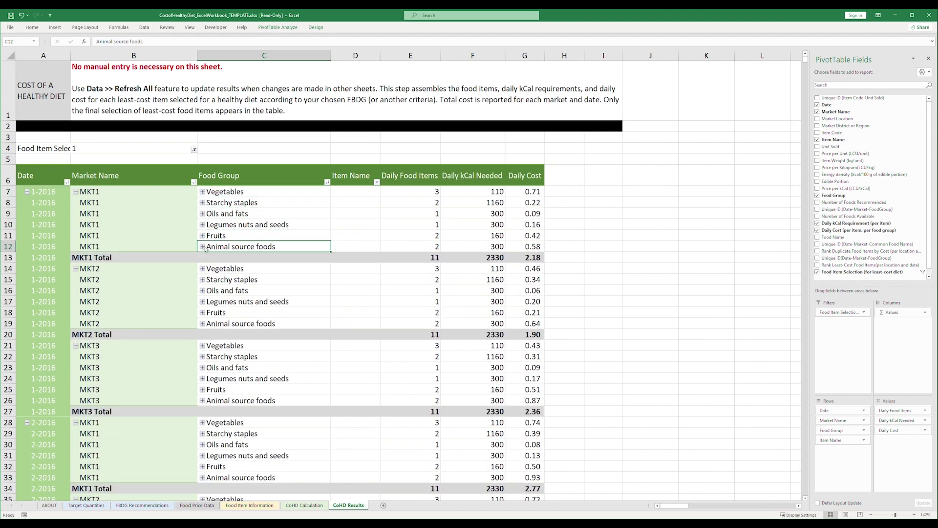
Compare MKT1's item counts per group with the recommended number of foods on Target Quantities.
left_click_drag(426, 192, 425, 245)
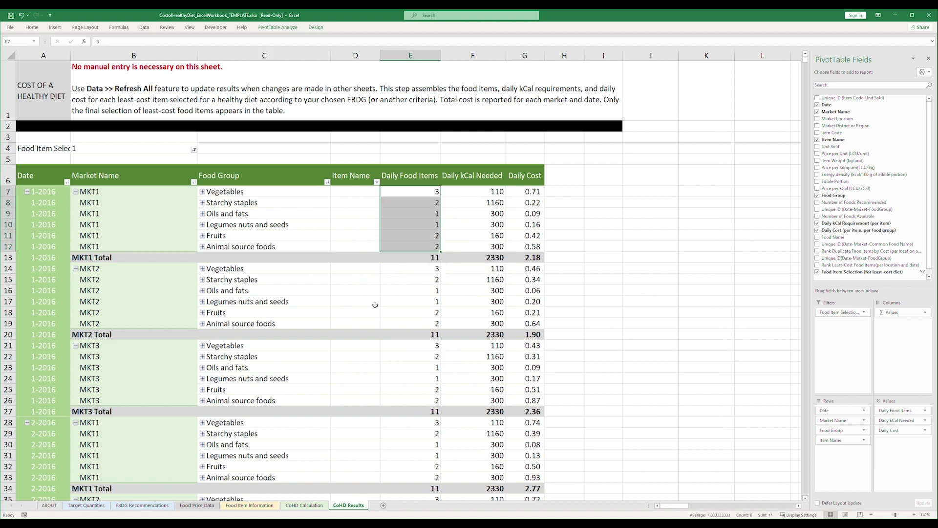
left_click(86, 505)
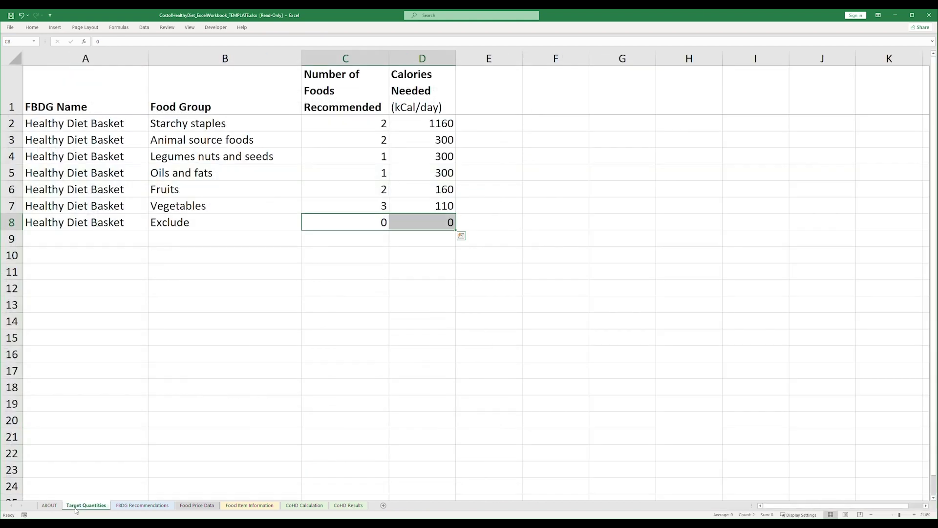
left_click_drag(336, 120, 357, 209)
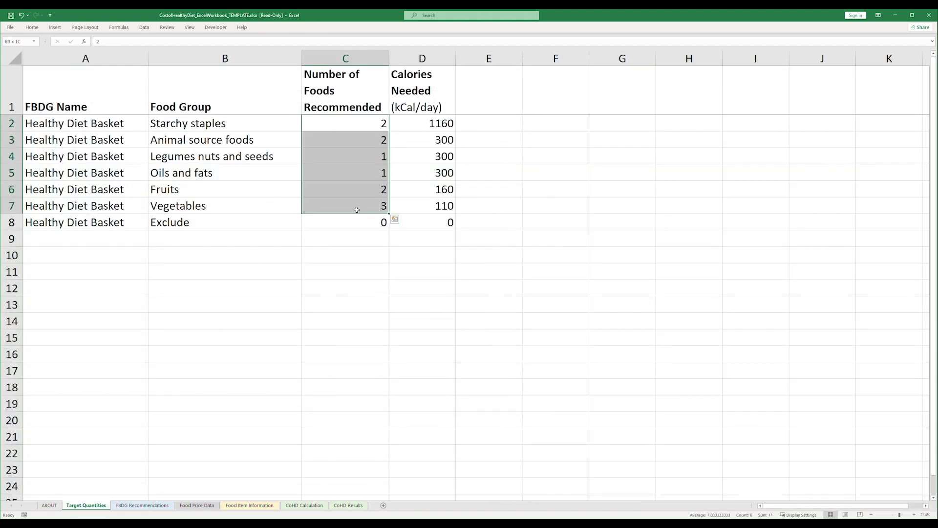
left_click(348, 505)
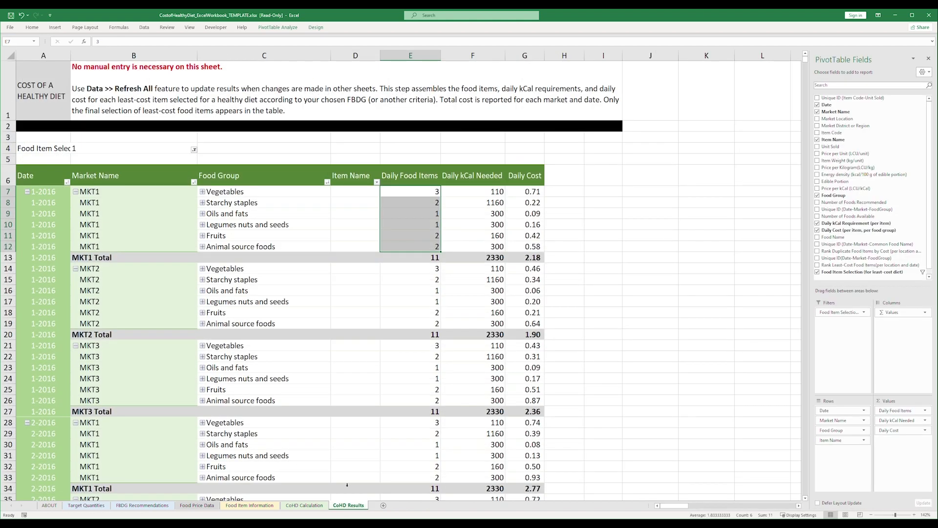
Expand Vegetables, Starchy staples, Oils and fats, Legumes nuts and seeds, Fruits and Animal source foods.
left_click(202, 192)
left_click(202, 224)
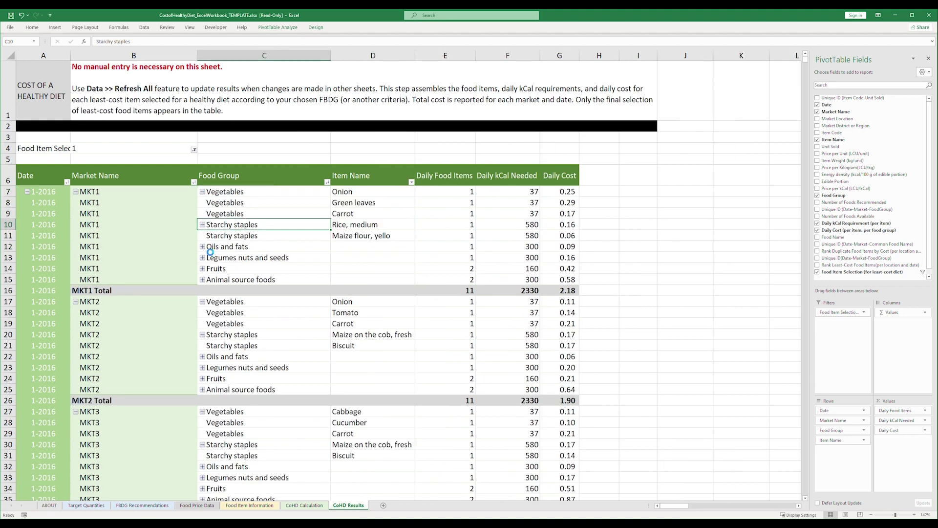
left_click(202, 247)
left_click(202, 258)
left_click(203, 268)
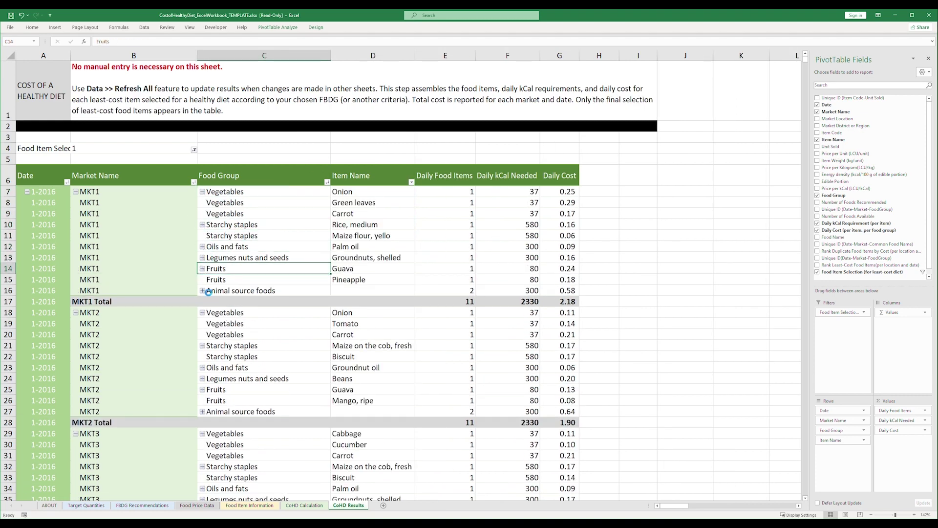
left_click(202, 290)
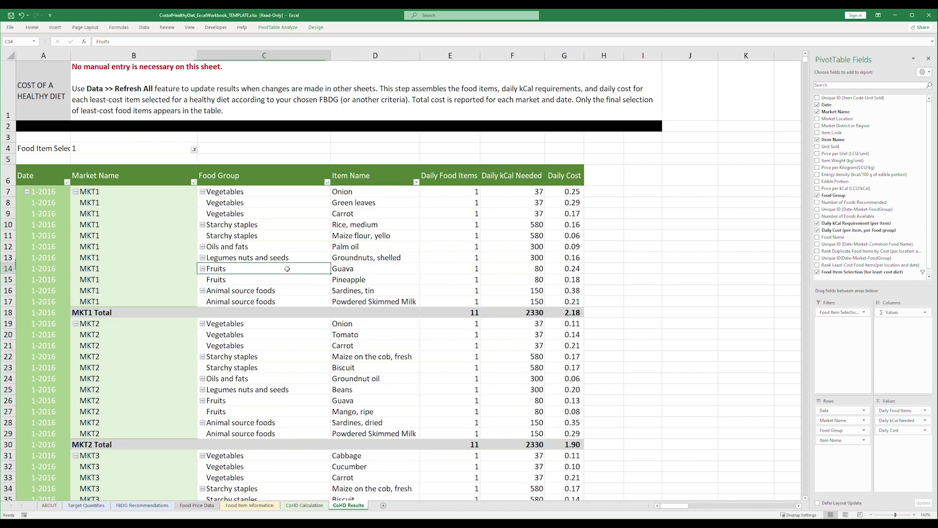
Compare MKT1's Fruits (Guava, Pineapple) with MKT2's (Guava, Mango, ripe), then collapse Vegetables again.
left_click_drag(292, 269, 366, 280)
left_click_drag(396, 417, 280, 402)
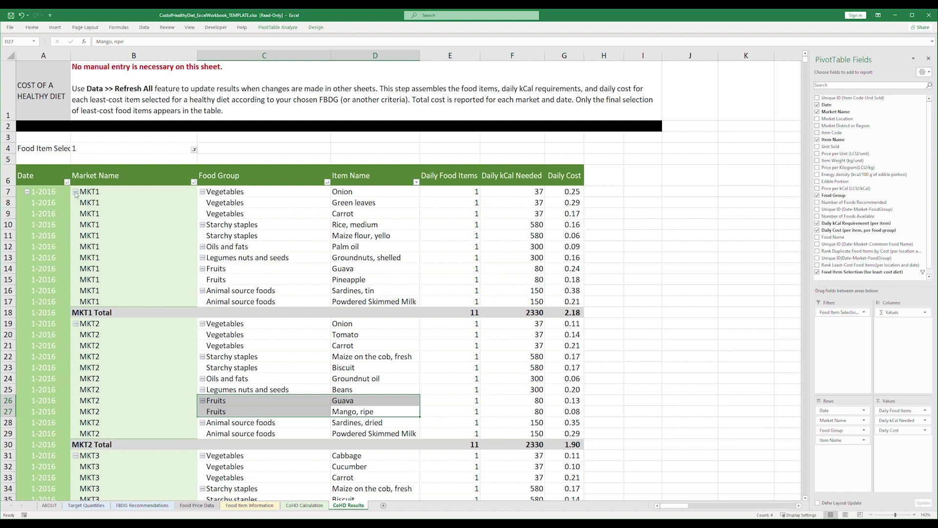
left_click(202, 191)
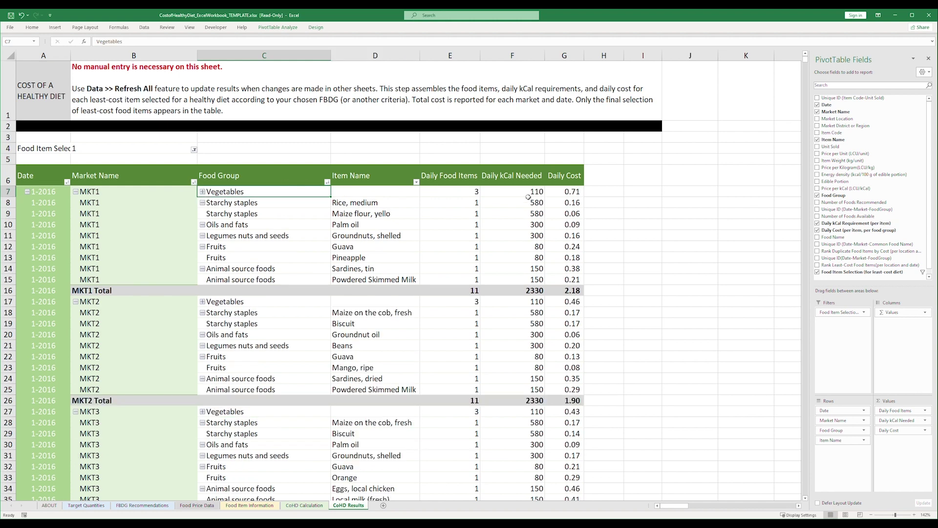
Check MKT1's costs (Vegetables 0.71, total 2.18), fold MKT1–MKT3 into total rows and compare all six market-date costs.
left_click(580, 193)
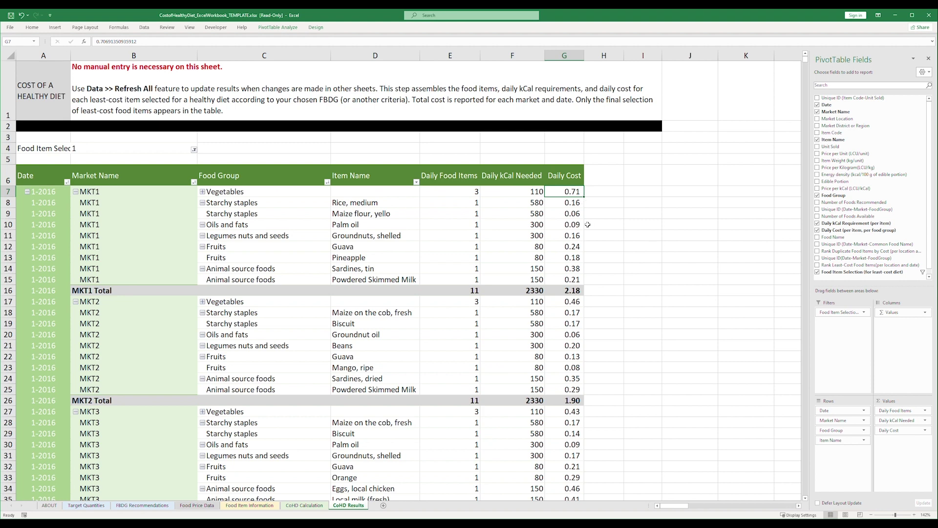
left_click(557, 293)
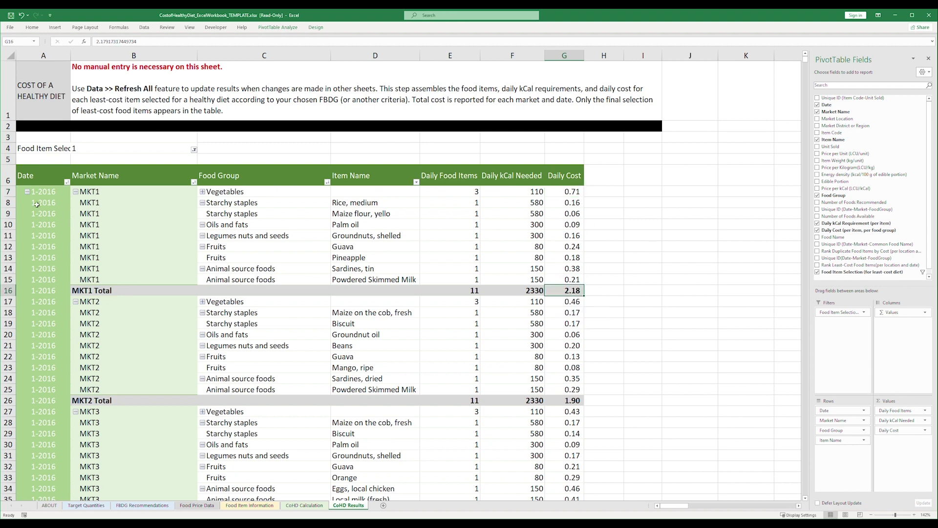
left_click(76, 192)
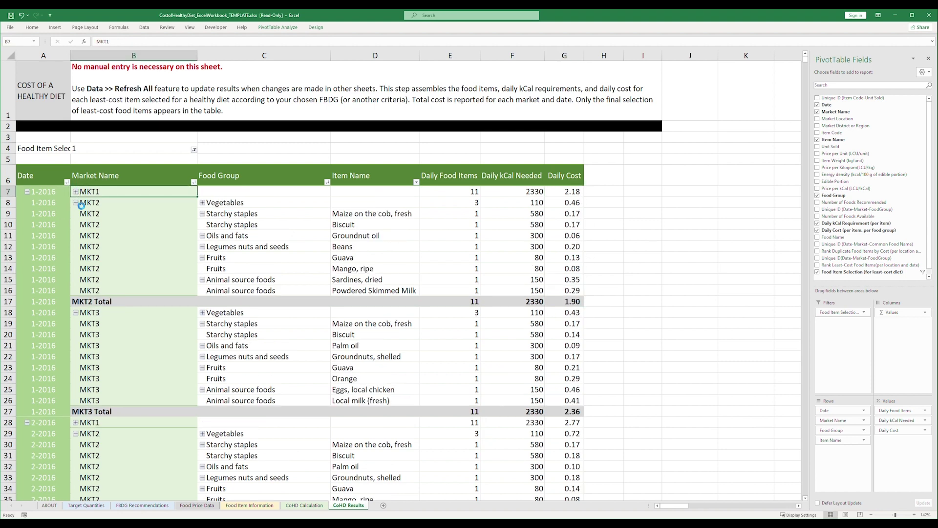
left_click(76, 202)
left_click(76, 214)
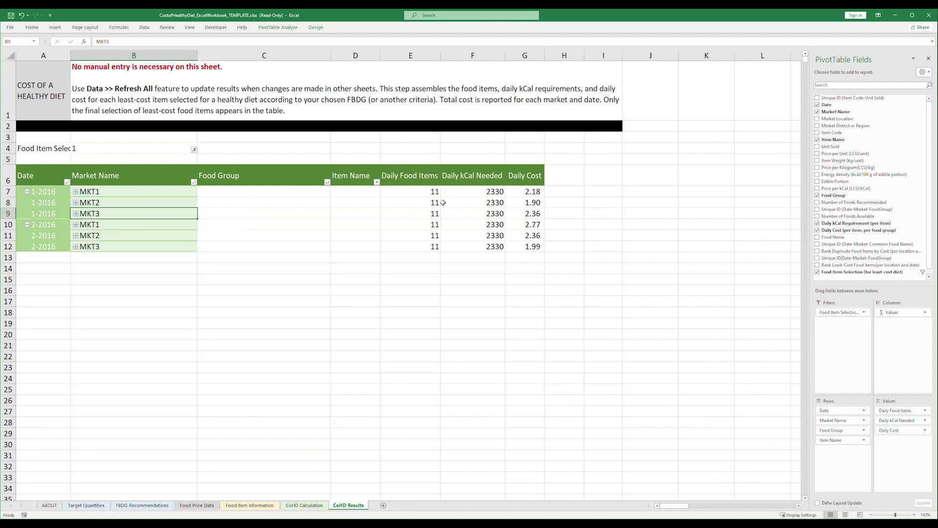
left_click(530, 191)
left_click_drag(537, 254, 536, 256)
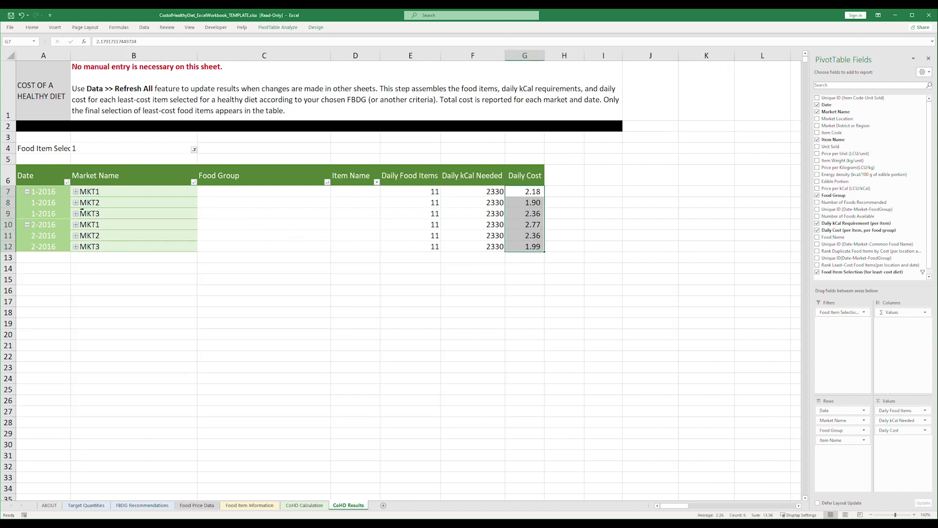
Expand the entire Market Name field and Vegetables, then select the Daily Cost column.
right_click(118, 176)
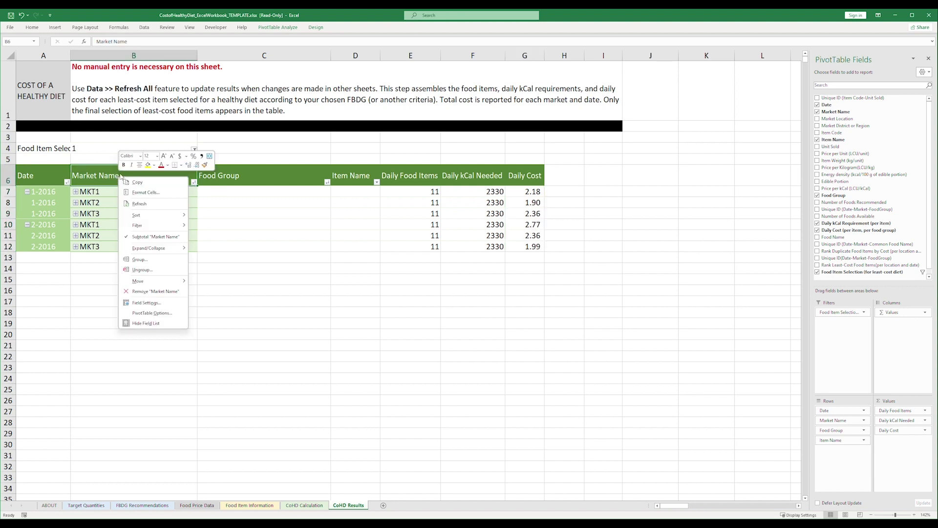
mouse_move(182, 250)
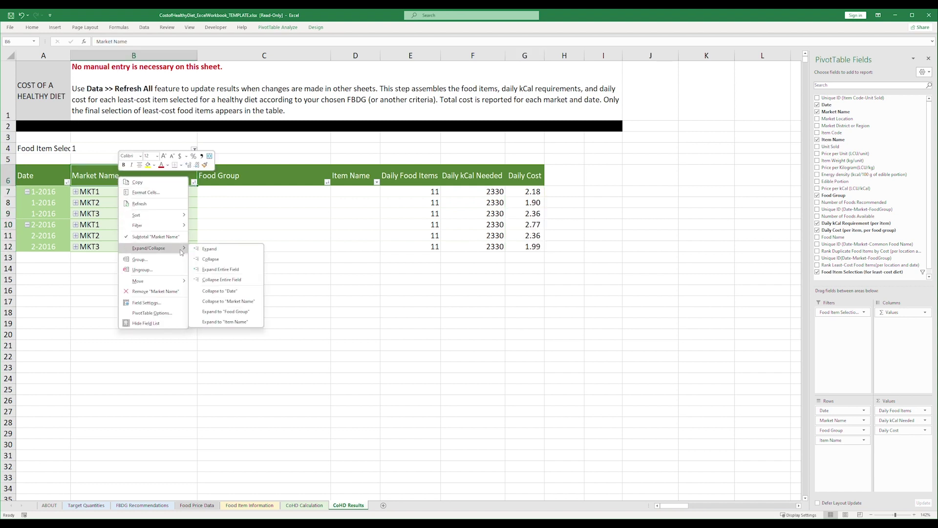
left_click(220, 269)
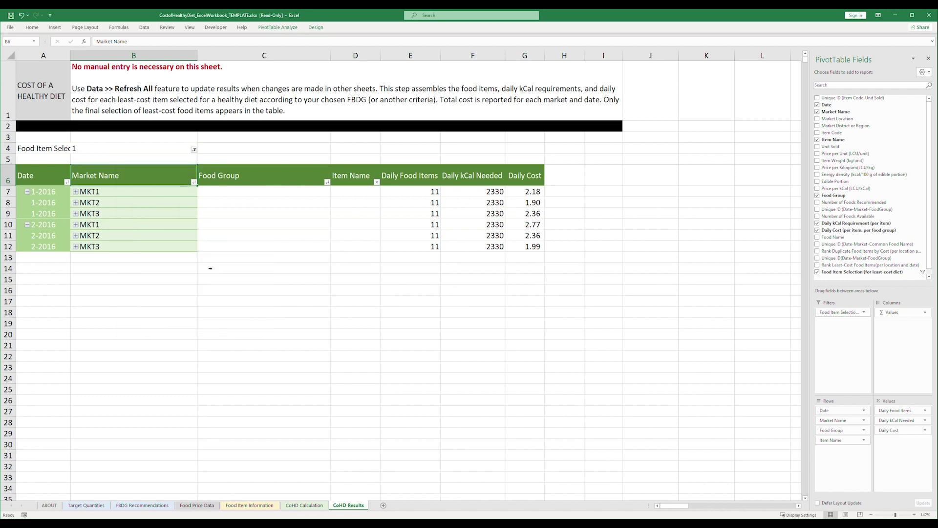
left_click(202, 192)
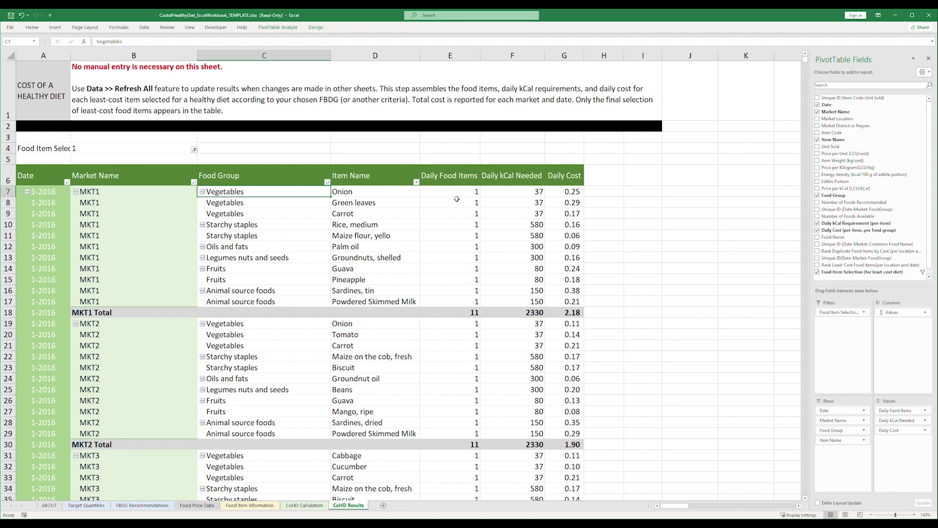
left_click(568, 51)
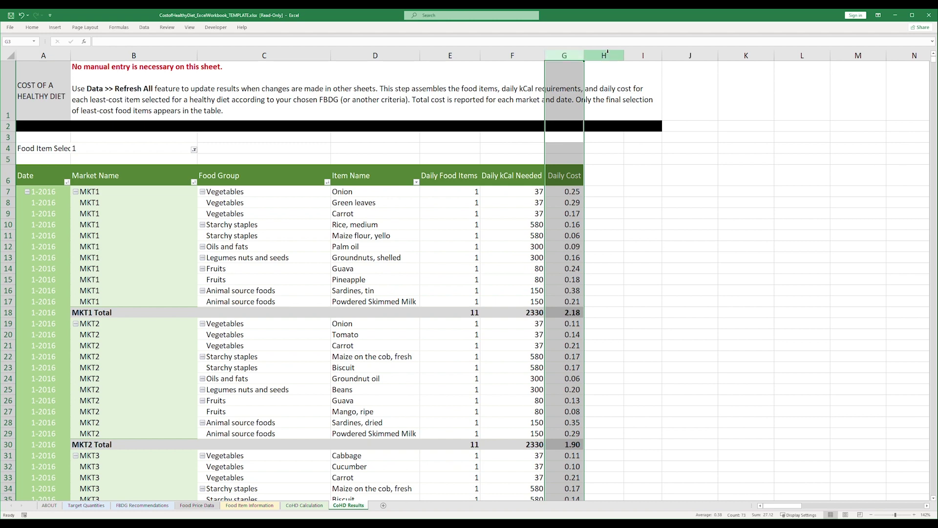
Minimize Excel and scroll the instructions PDF past page 17 toward the 'Adding items not included' section.
left_click(895, 19)
scroll(88, 98, "down", 8)
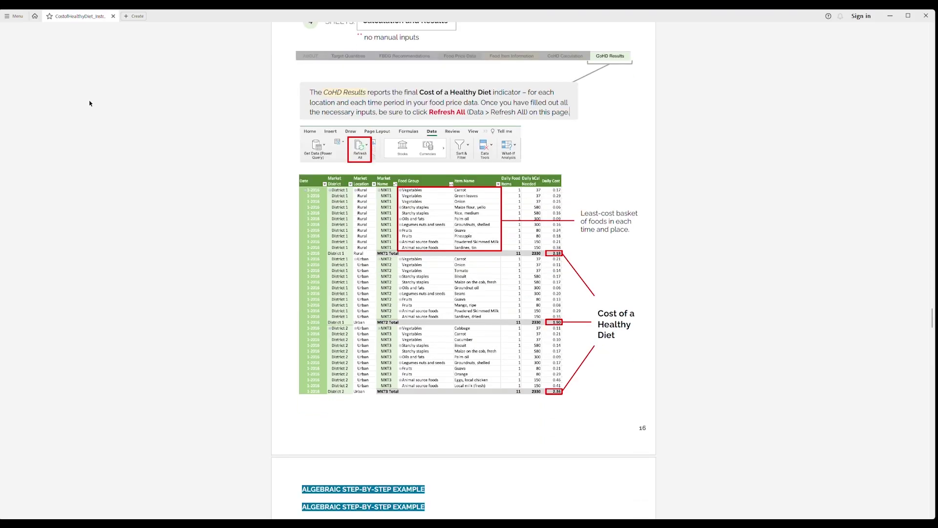
scroll(90, 108, "down", 10)
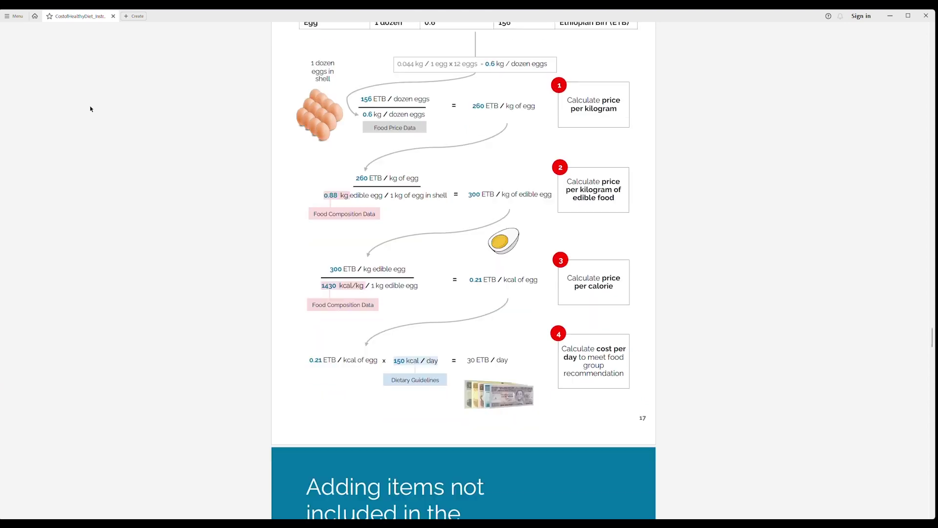
scroll(90, 109, "down", 2)
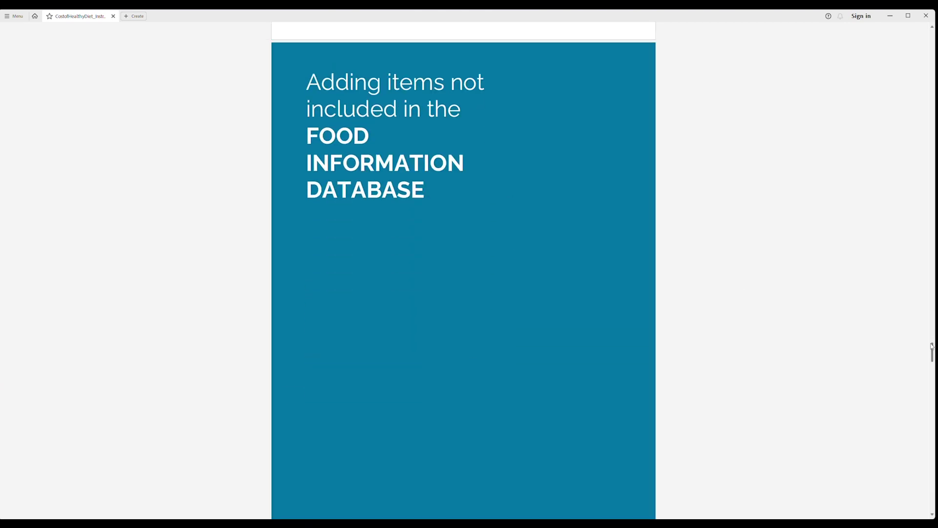
left_click_drag(933, 349, 934, 389)
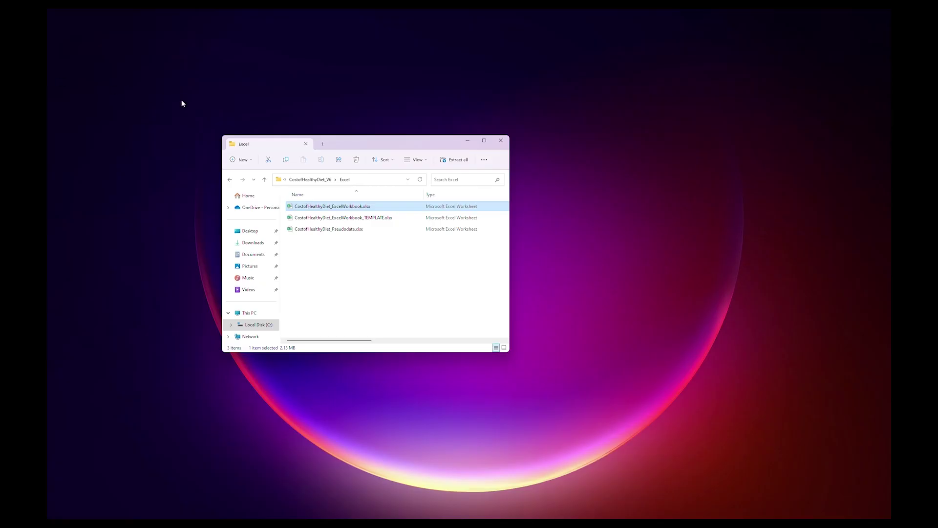
Go up to CostofHealthyDiet_V6, select the Food Information Database and instructions PDF, then close File Explorer.
left_click(310, 179)
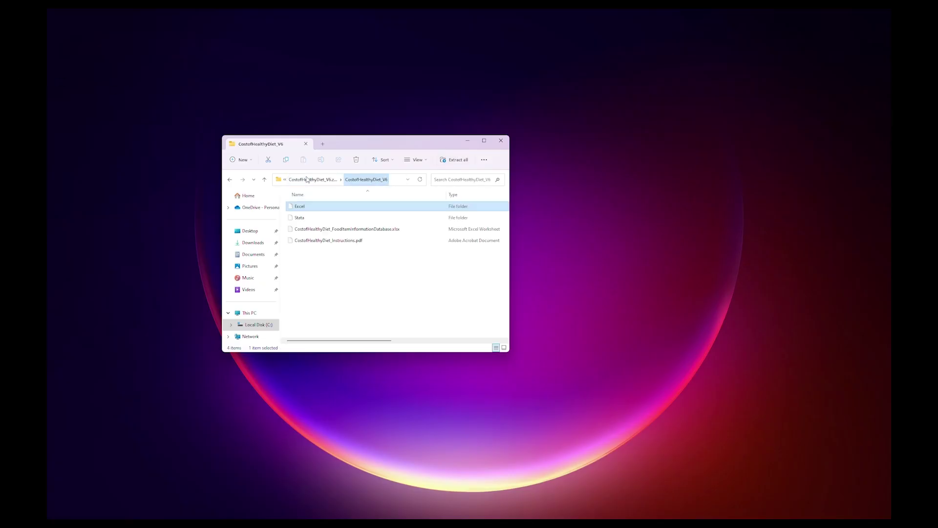
left_click(325, 229)
left_click(324, 241)
left_click(502, 141)
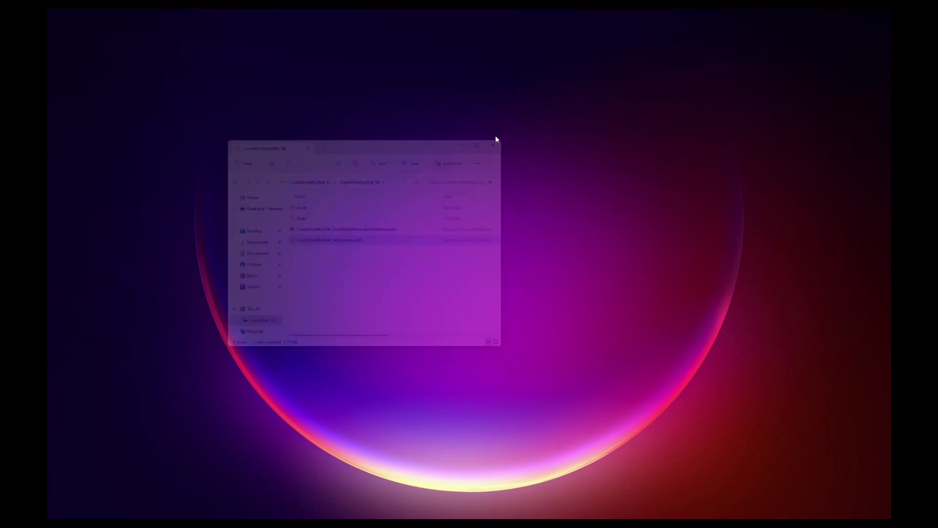